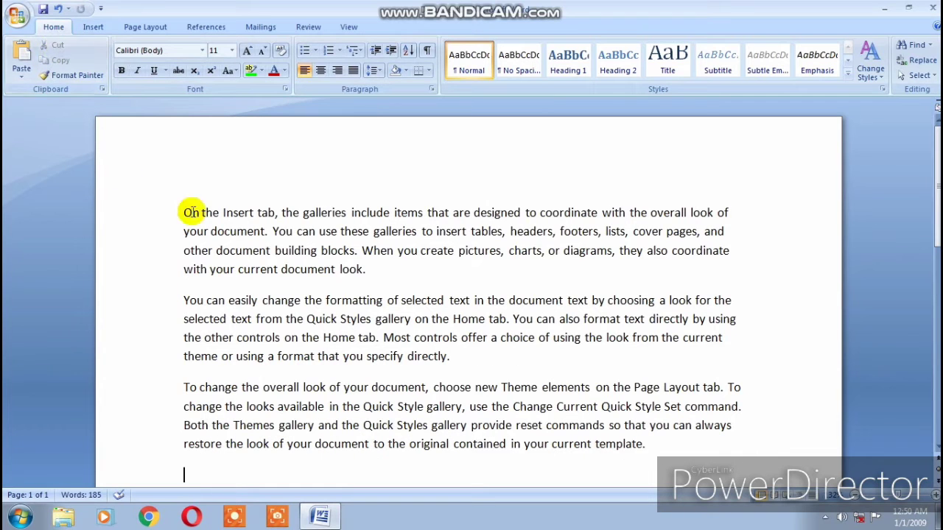
# Step: Cut the words "On the Insert tab" from the start of the first paragraph and paste them at its end
pyautogui.moveTo(181, 212); pyautogui.dragTo(237, 221)
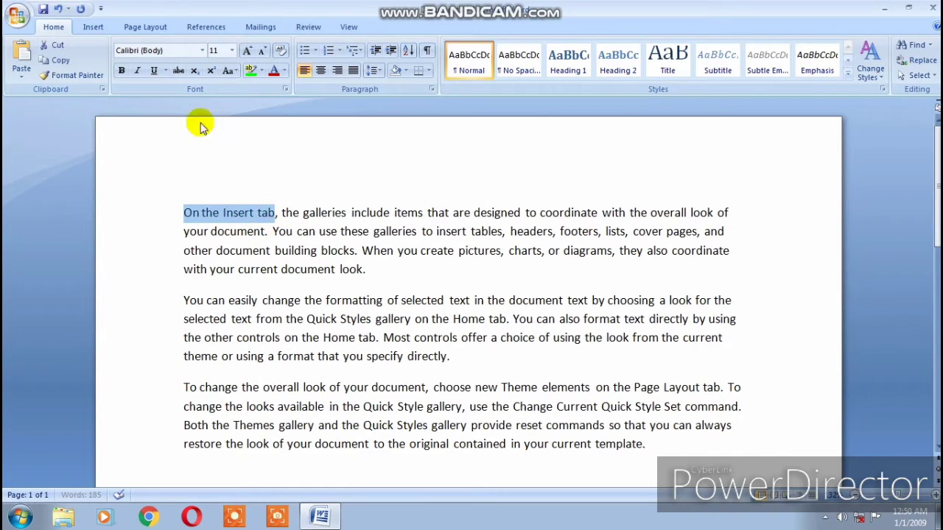
pyautogui.click(54, 44)
pyautogui.press('Delete')
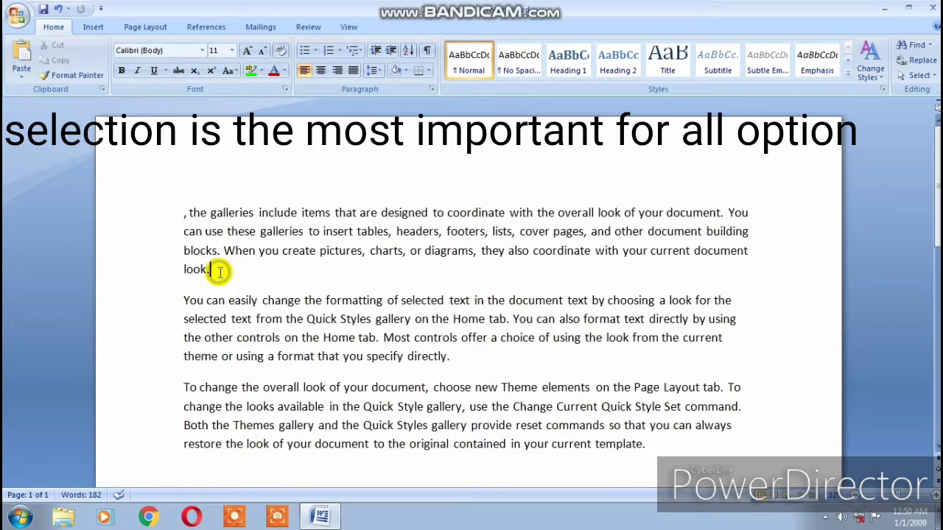
pyautogui.click(26, 68)
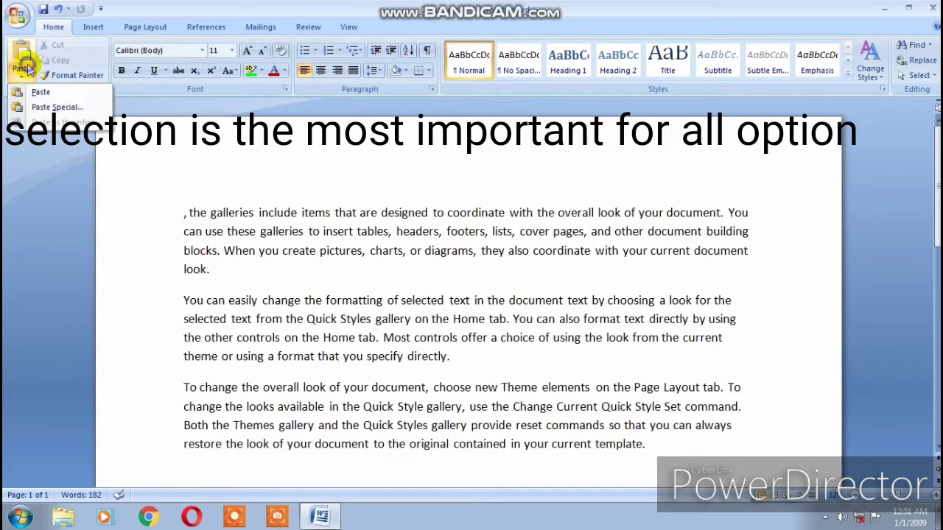
pyautogui.click(55, 94)
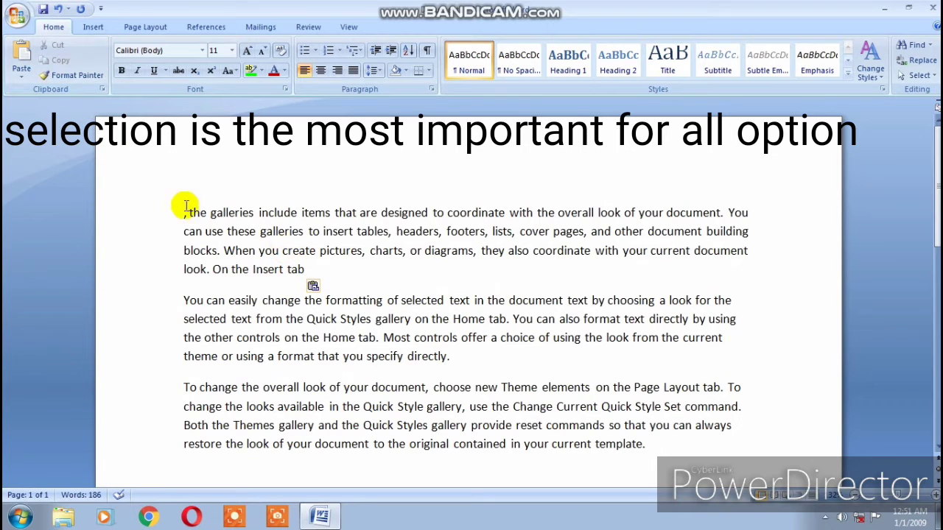
# Step: Copy "On the Insert tab" from the end of the first paragraph and paste it at the end of the second paragraph
pyautogui.moveTo(315, 270); pyautogui.dragTo(220, 276)
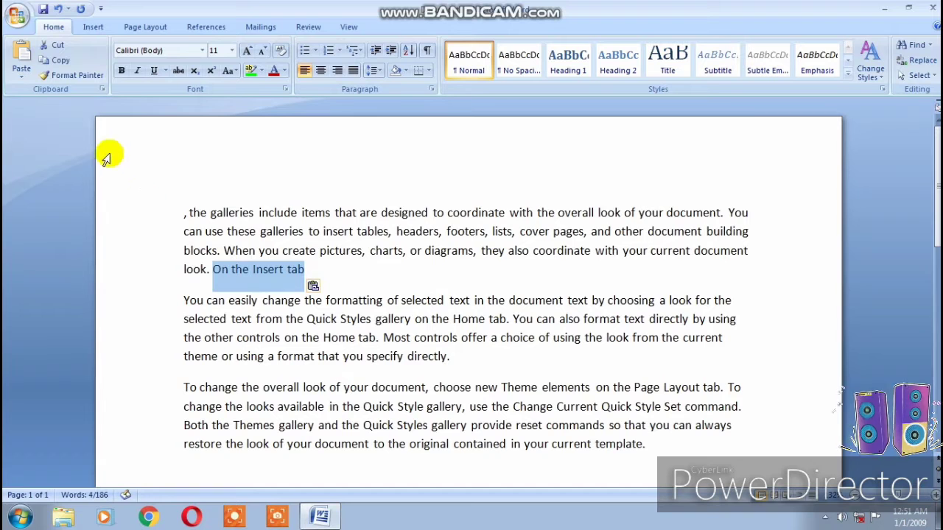
pyautogui.click(55, 62)
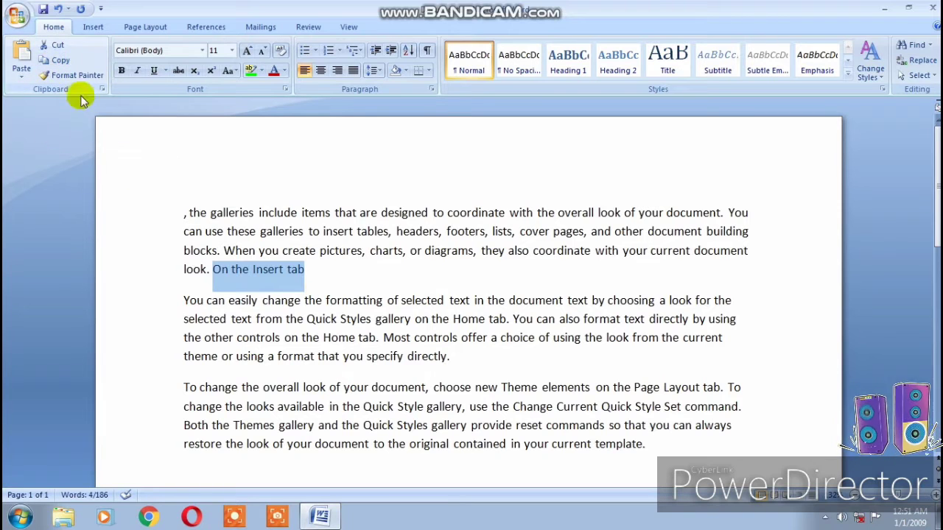
pyautogui.click(451, 357)
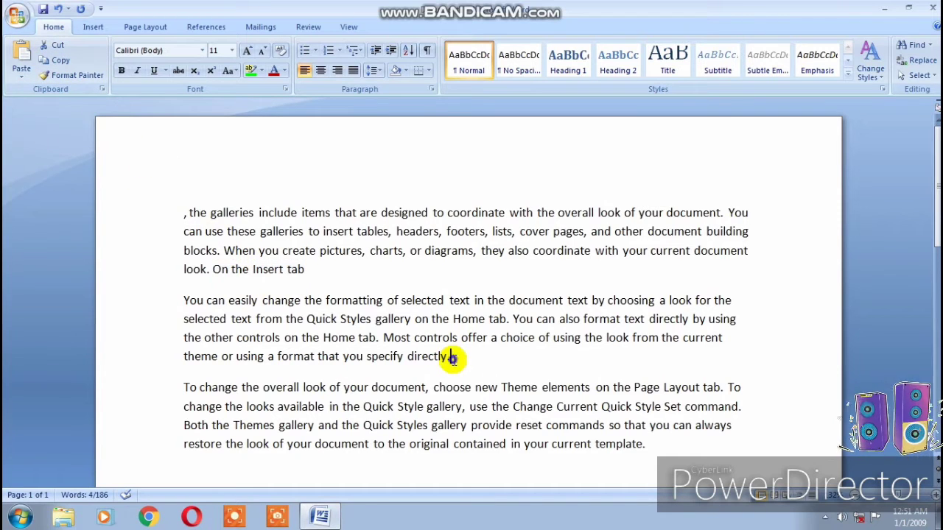
pyautogui.click(22, 58)
pyautogui.moveTo(549, 357); pyautogui.dragTo(454, 356)
pyautogui.moveTo(296, 270); pyautogui.dragTo(213, 270)
pyautogui.click(328, 189)
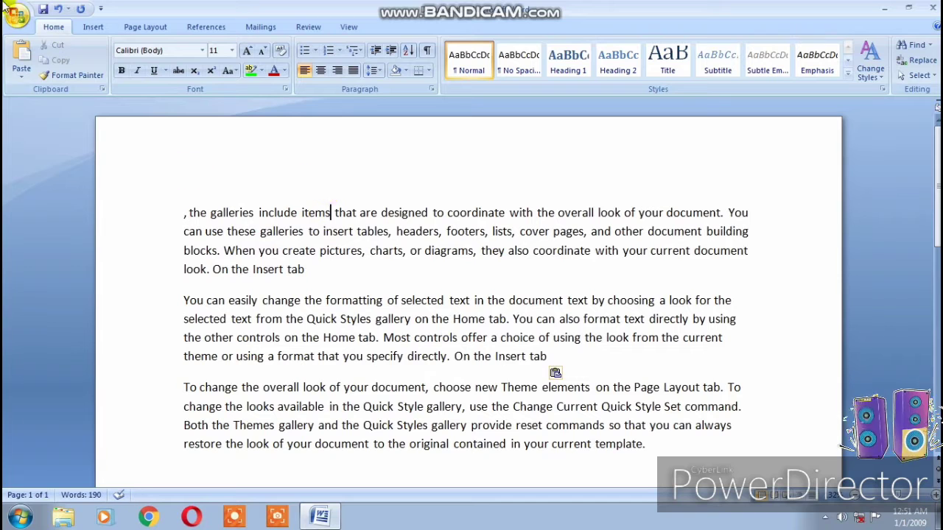
pyautogui.click(103, 78)
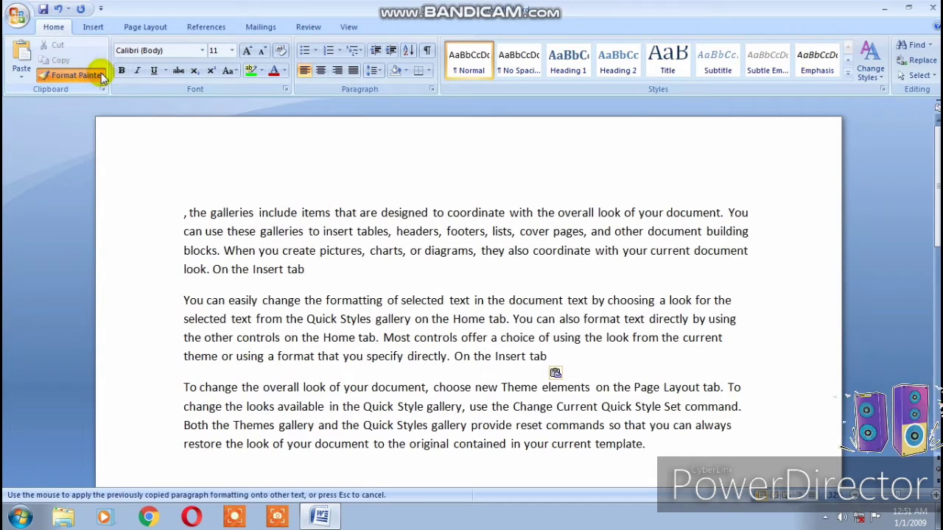
pyautogui.click(137, 143)
pyautogui.click(357, 166)
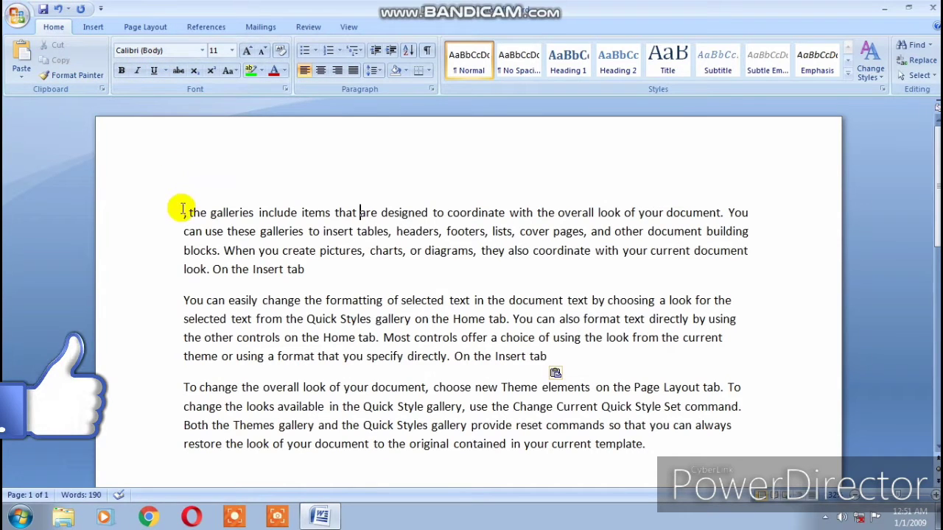
# Step: Set the entire first paragraph to the Century font at size 16
pyautogui.moveTo(184, 213); pyautogui.dragTo(757, 273)
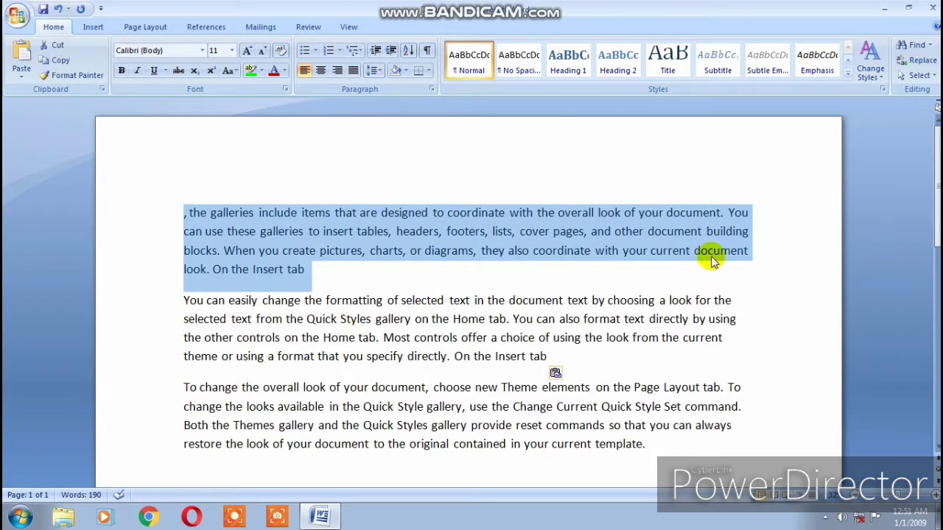
pyautogui.click(203, 52)
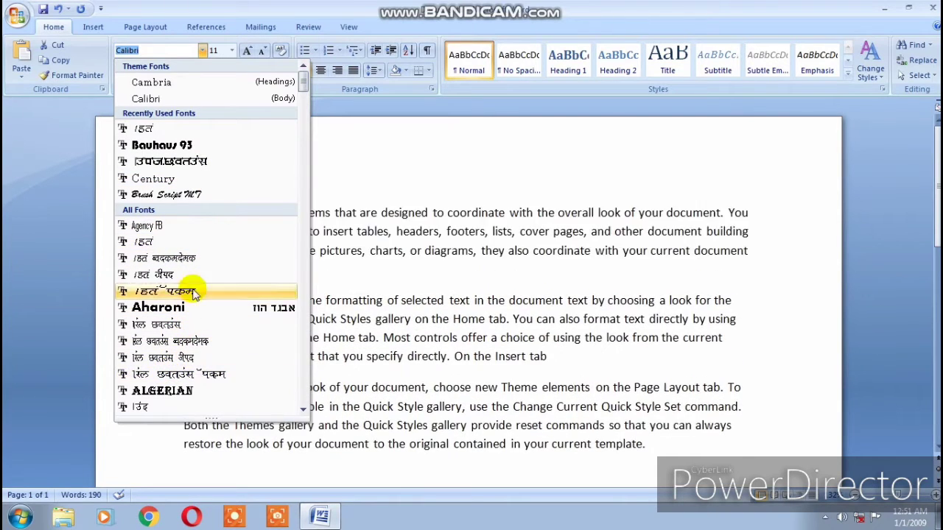
pyautogui.click(183, 178)
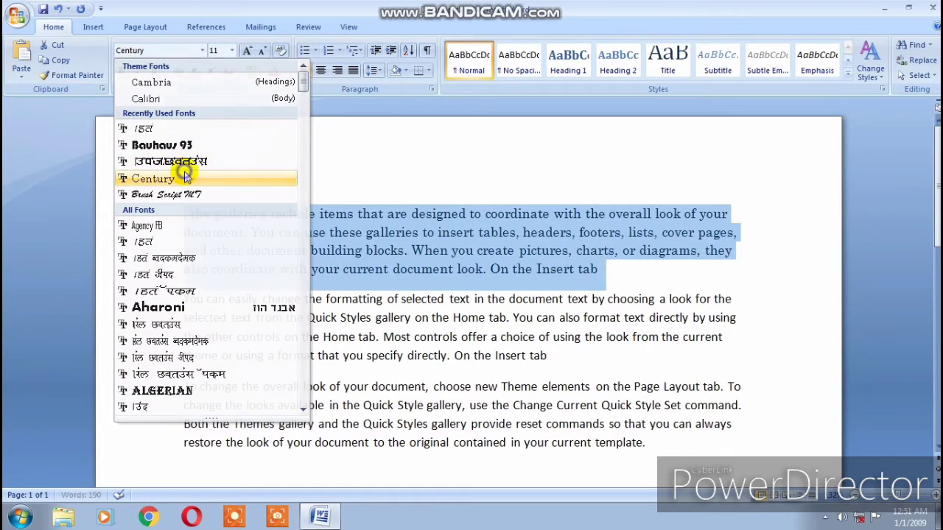
pyautogui.click(232, 50)
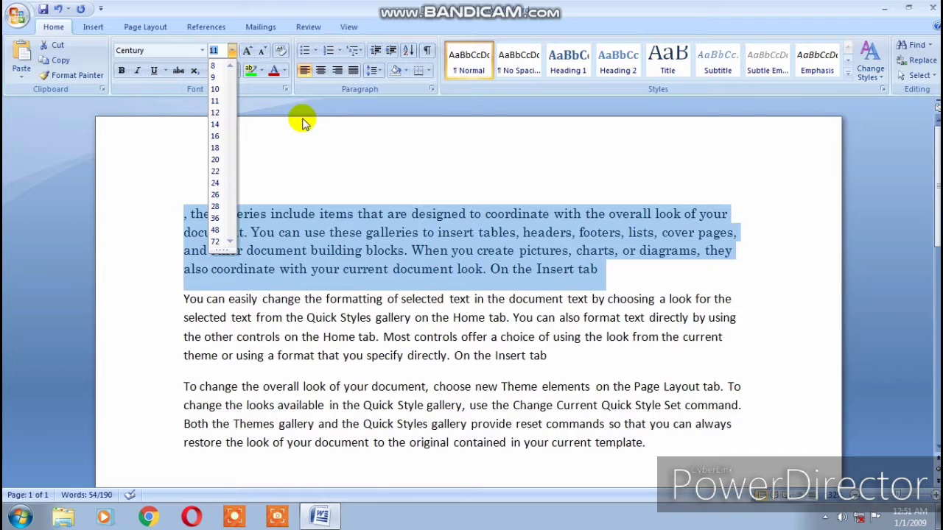
pyautogui.click(215, 136)
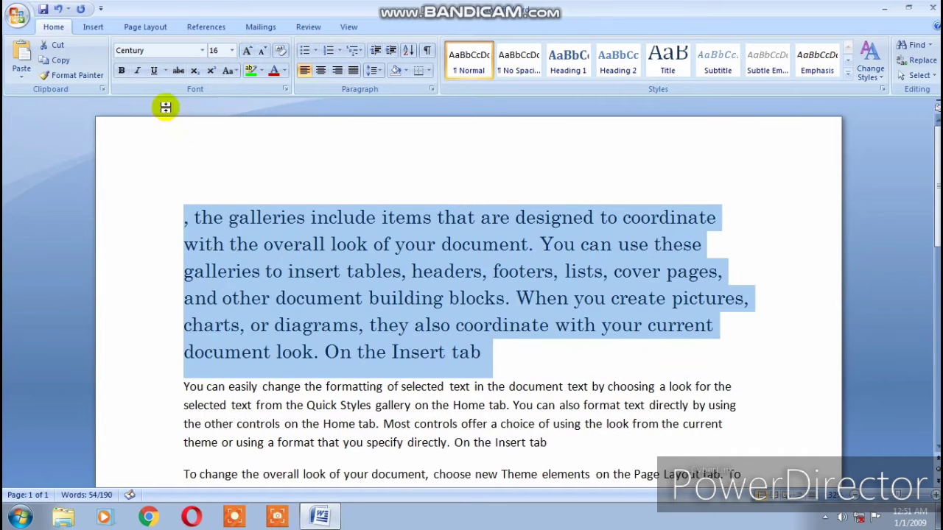
# Step: Make the entire first paragraph bold and italic
pyautogui.click(122, 71)
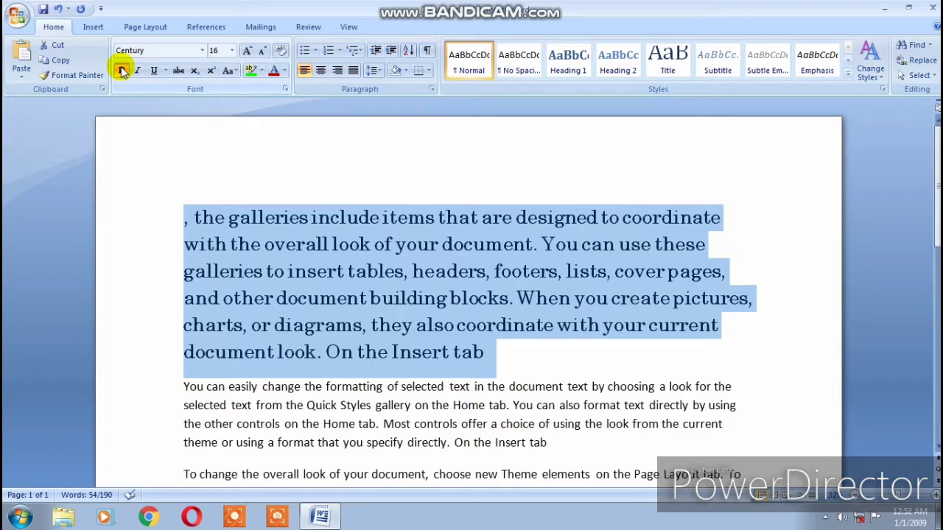
pyautogui.click(137, 71)
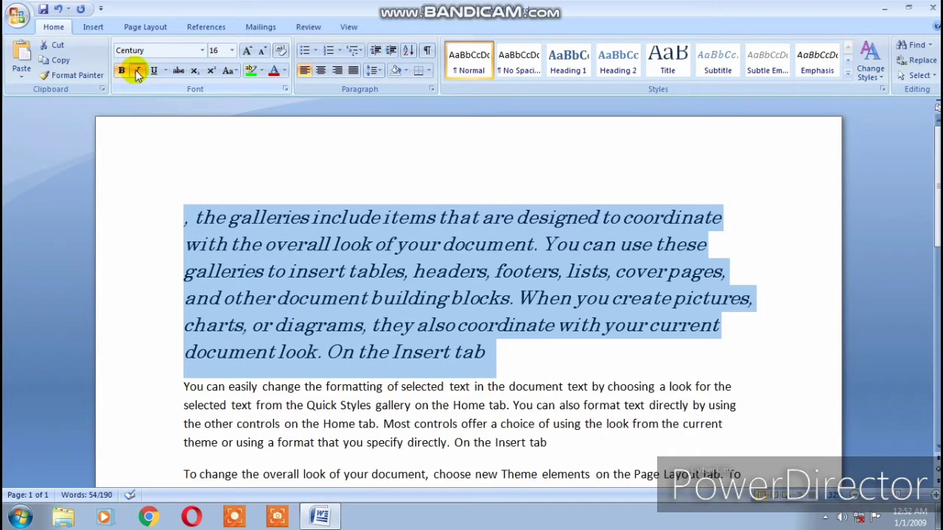
pyautogui.click(162, 144)
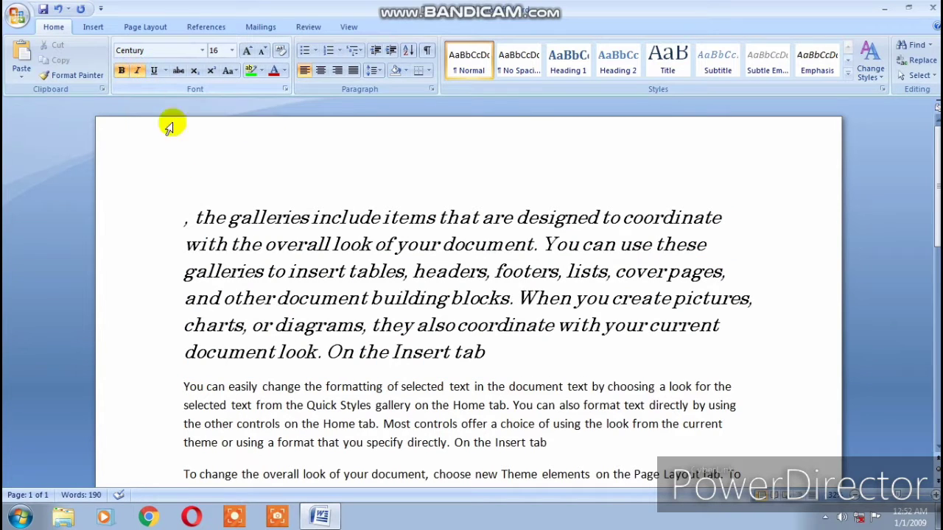
# Step: Underline the entire first paragraph with the dot-dash line style
pyautogui.moveTo(168, 209); pyautogui.dragTo(301, 332)
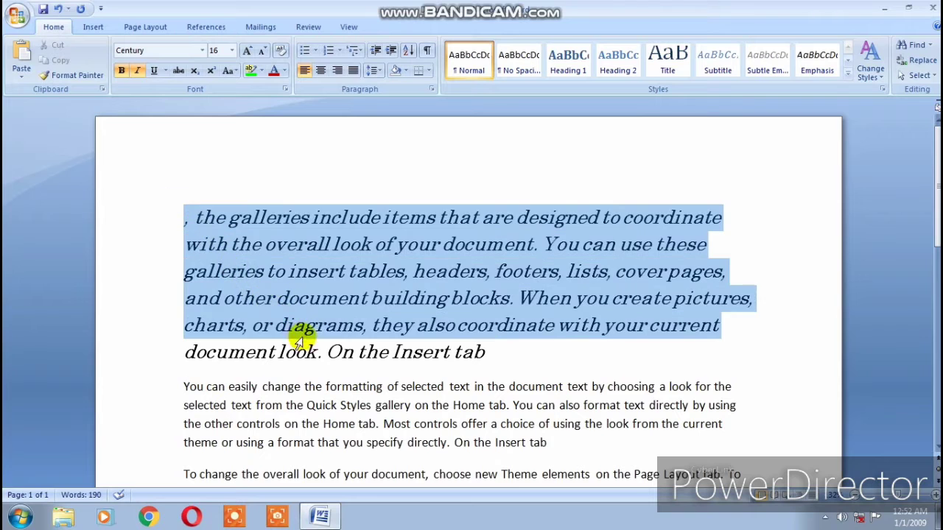
pyautogui.click(165, 72)
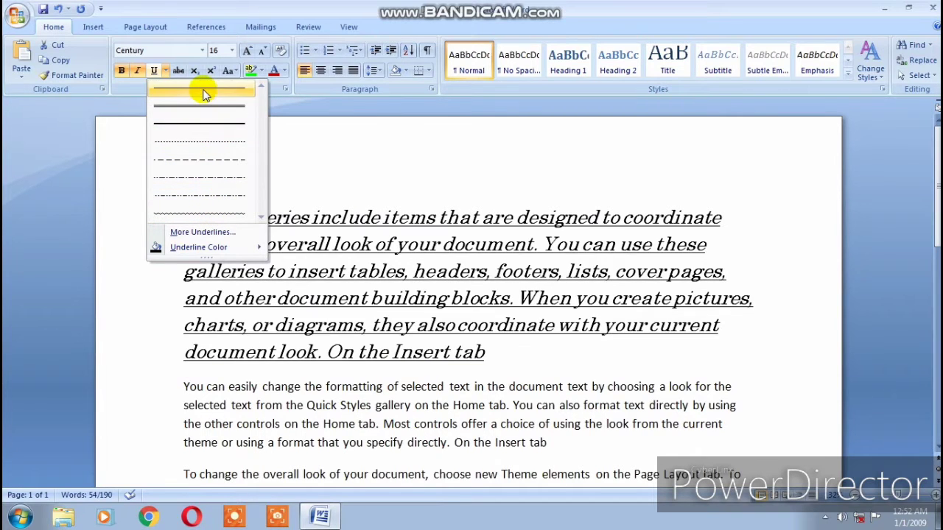
pyautogui.click(240, 175)
pyautogui.click(304, 147)
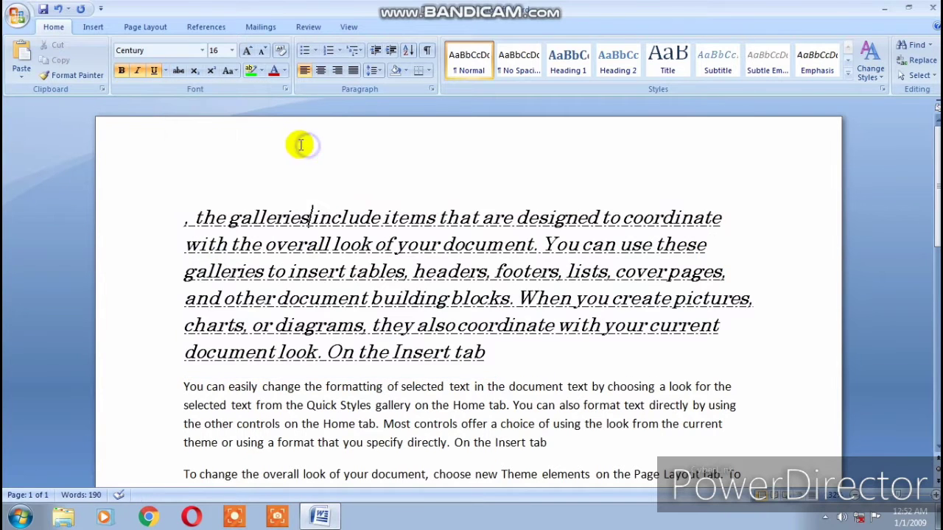
# Step: Apply strikethrough to the entire first paragraph, and remove it again
pyautogui.moveTo(182, 210)
pyautogui.mouseDown()
pyautogui.moveTo(312, 349)
pyautogui.moveTo(489, 352)
pyautogui.moveTo(432, 358)
pyautogui.moveTo(184, 246)
pyautogui.moveTo(185, 196)
pyautogui.mouseUp()
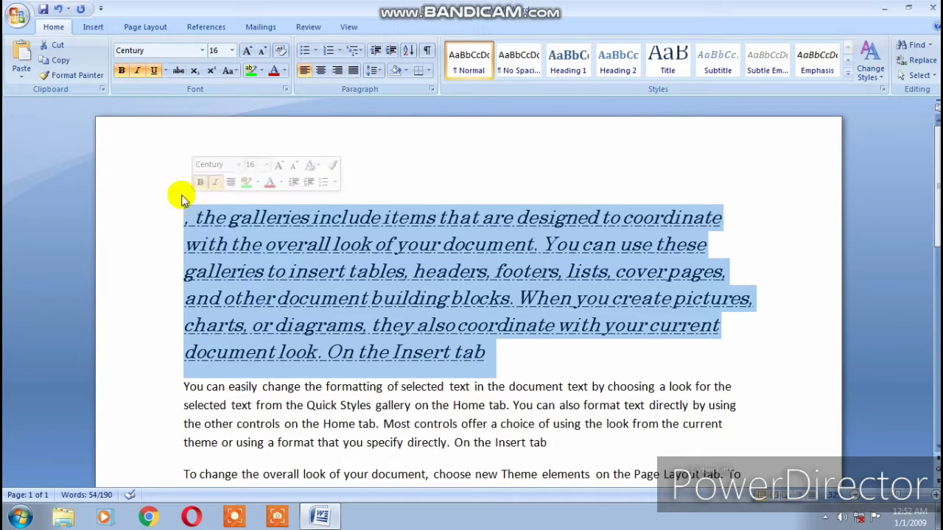
pyautogui.click(176, 72)
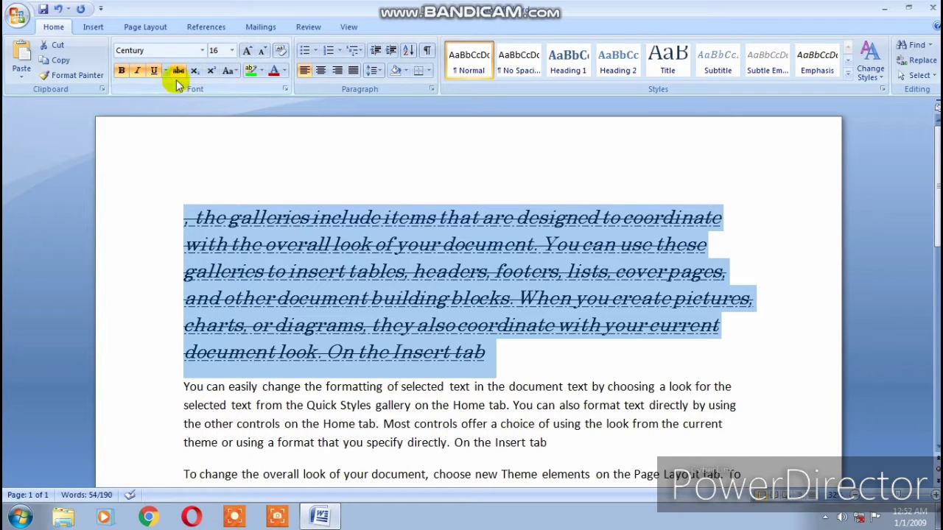
pyautogui.click(178, 71)
pyautogui.click(178, 72)
pyautogui.click(227, 189)
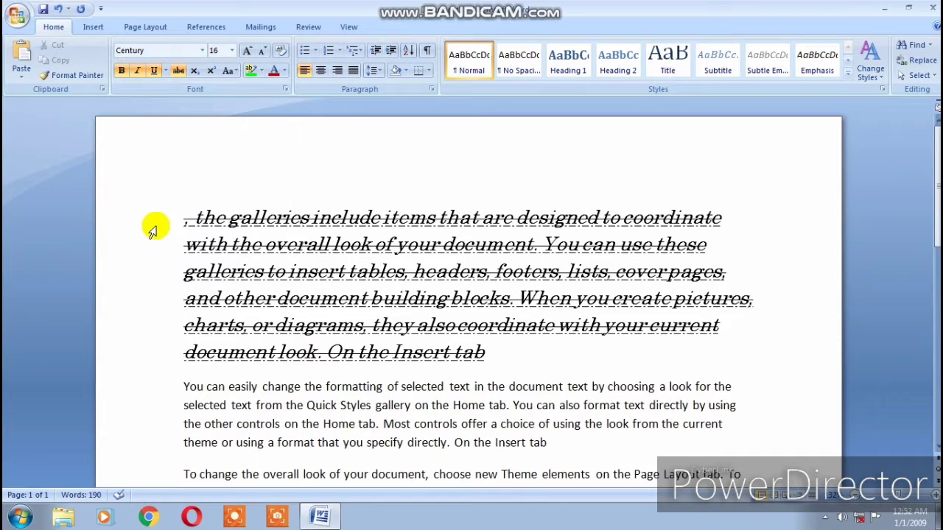
pyautogui.moveTo(180, 214); pyautogui.dragTo(462, 355)
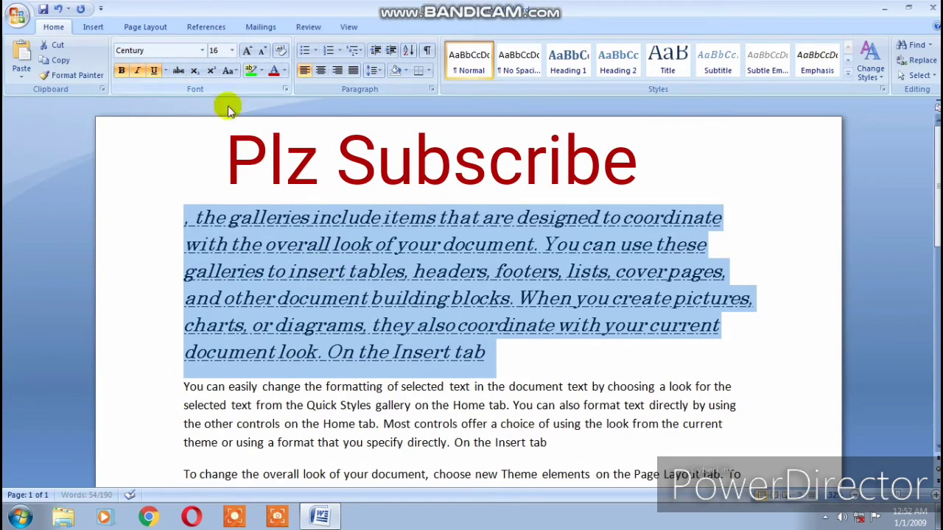
pyautogui.click(249, 131)
# Step: Enter CO2 on the line below the last paragraph and format the 2 as subscript
pyautogui.scroll(-5, 374, 249)
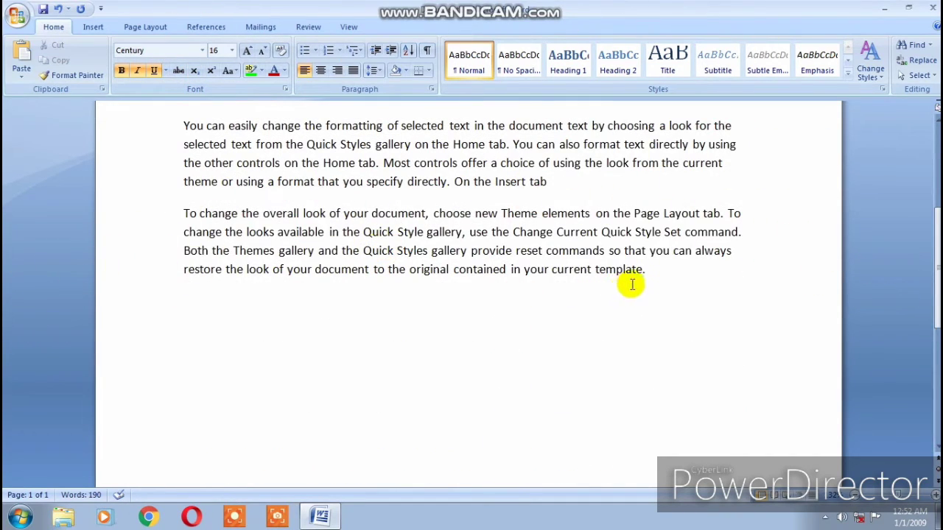
pyautogui.click(212, 329)
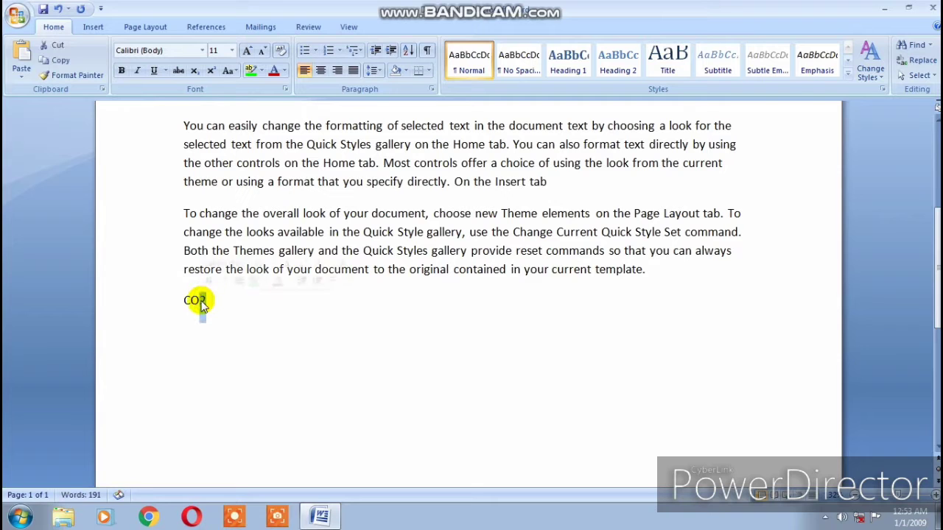
pyautogui.click(195, 70)
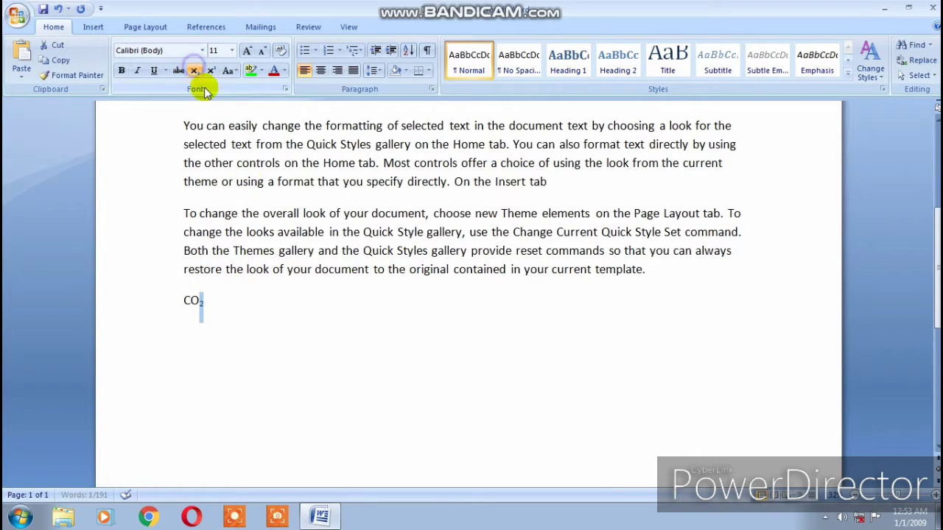
# Step: Set the font size of the CO2 line to 20
pyautogui.moveTo(219, 302); pyautogui.dragTo(169, 296)
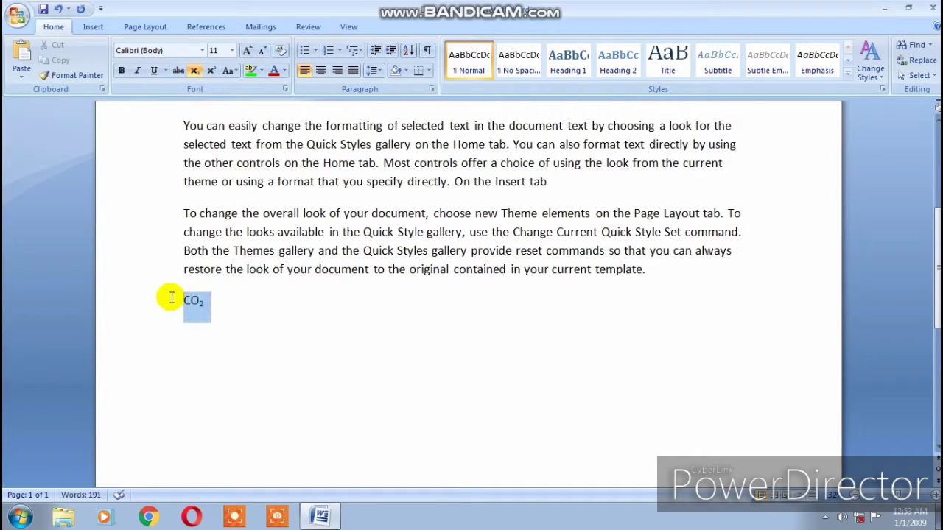
pyautogui.click(231, 50)
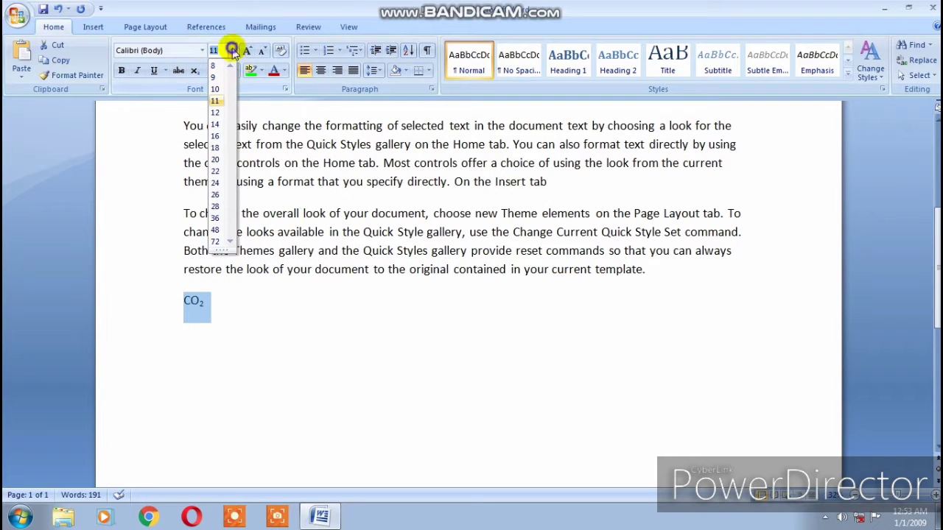
pyautogui.click(215, 159)
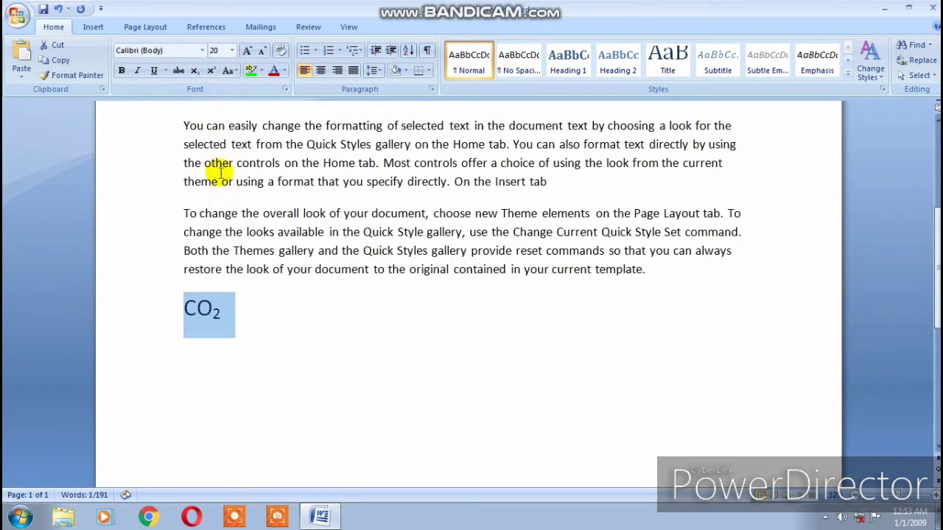
# Step: Replace the CO2 text with 82 and format the 2 as superscript
pyautogui.click(268, 322)
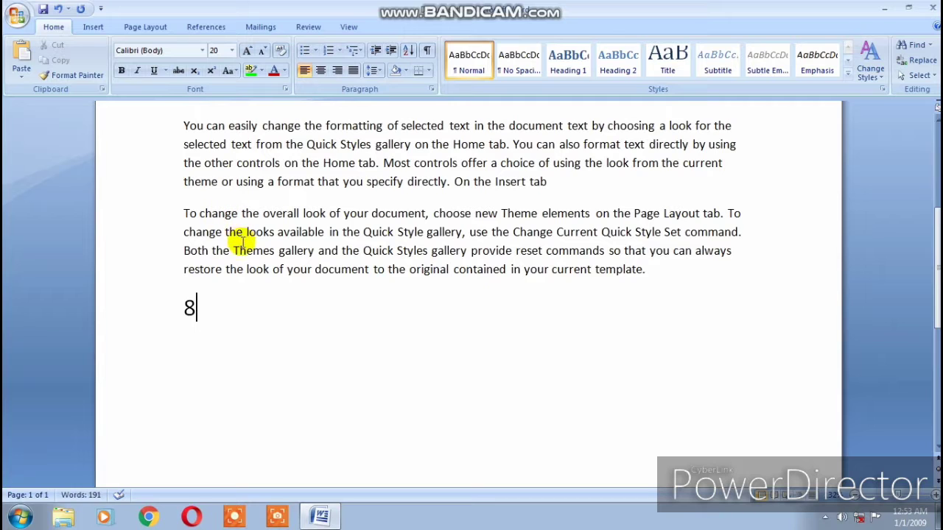
pyautogui.click(192, 308)
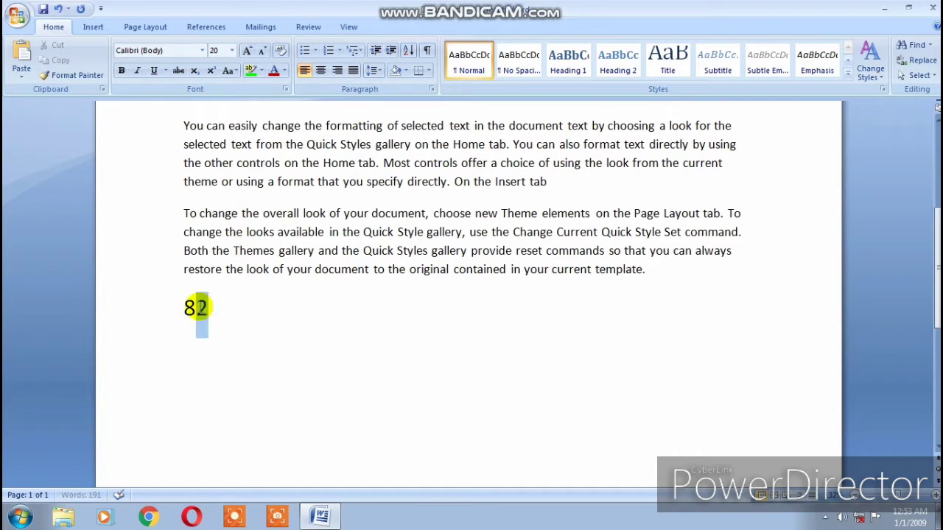
pyautogui.click(210, 71)
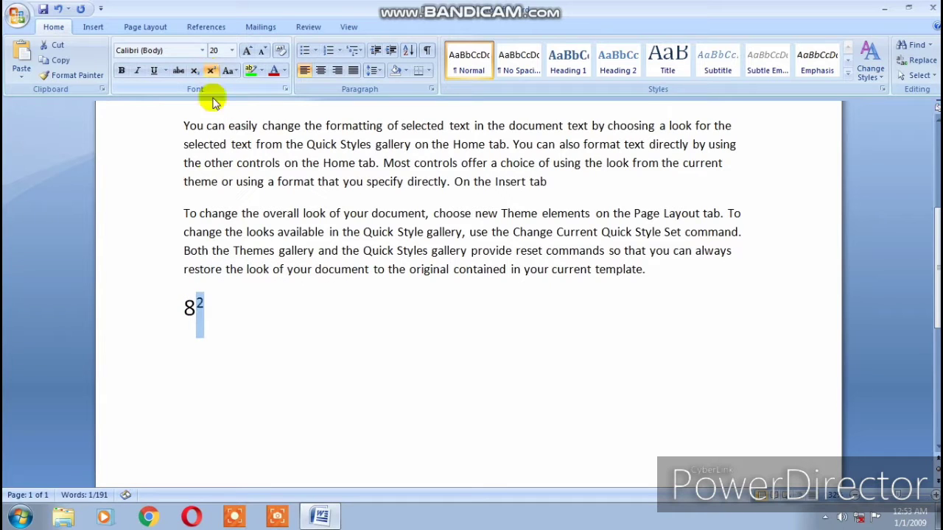
pyautogui.click(218, 362)
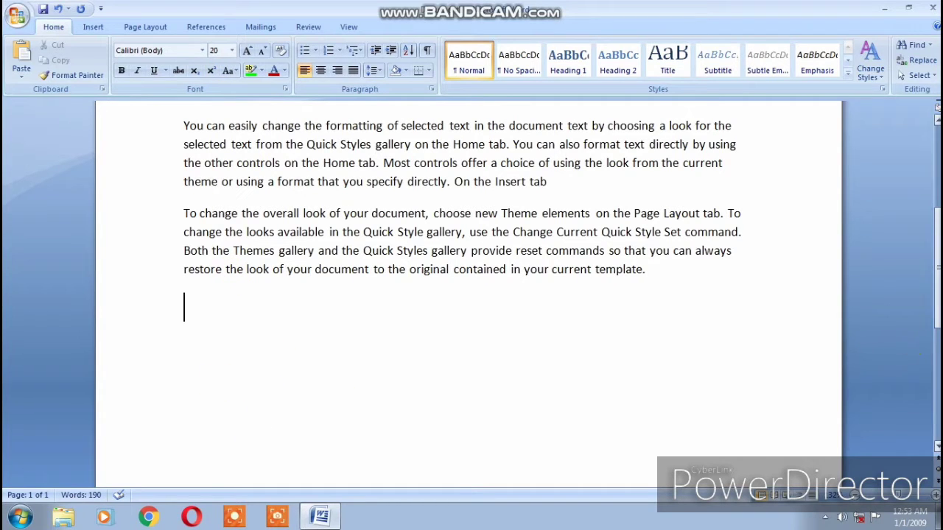
# Step: Set the font size of the second paragraph, starting "You can easily change", to 20
pyautogui.moveTo(932, 315); pyautogui.dragTo(934, 176)
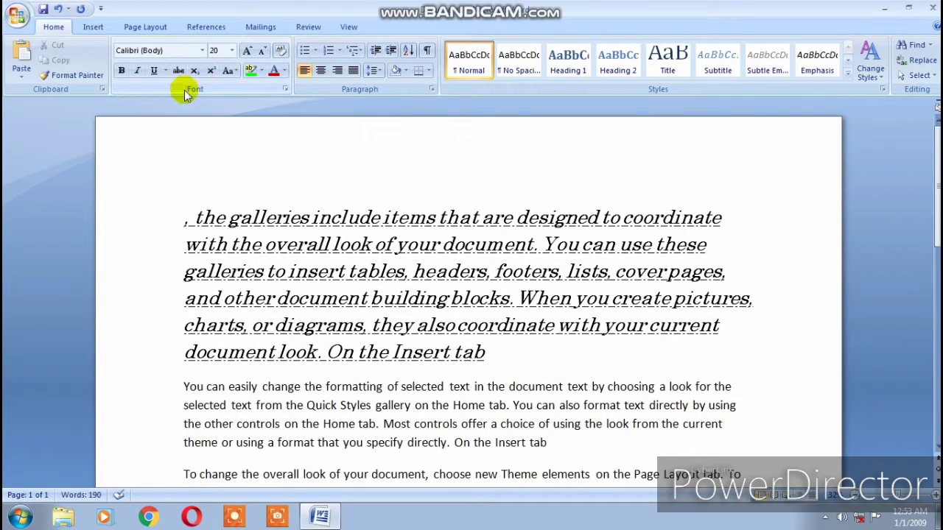
pyautogui.click(229, 71)
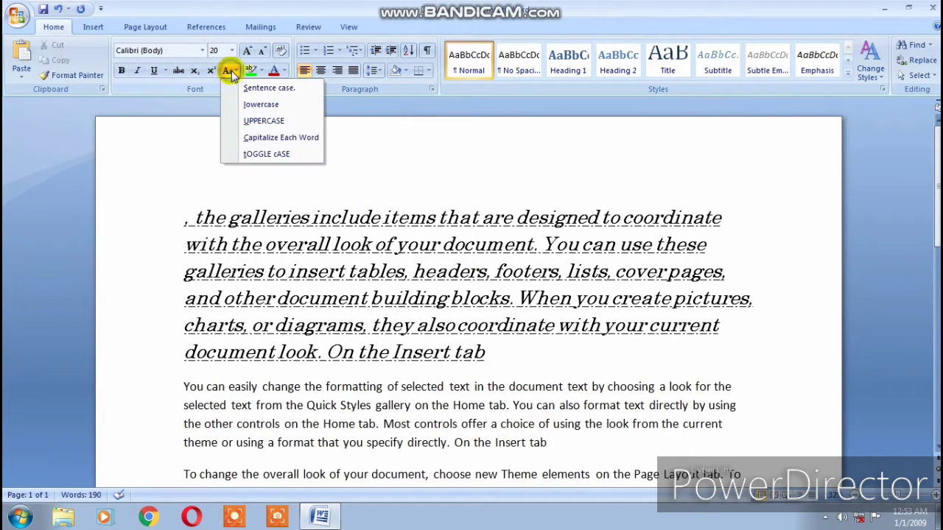
pyautogui.click(385, 152)
pyautogui.scroll(-2, 294, 361)
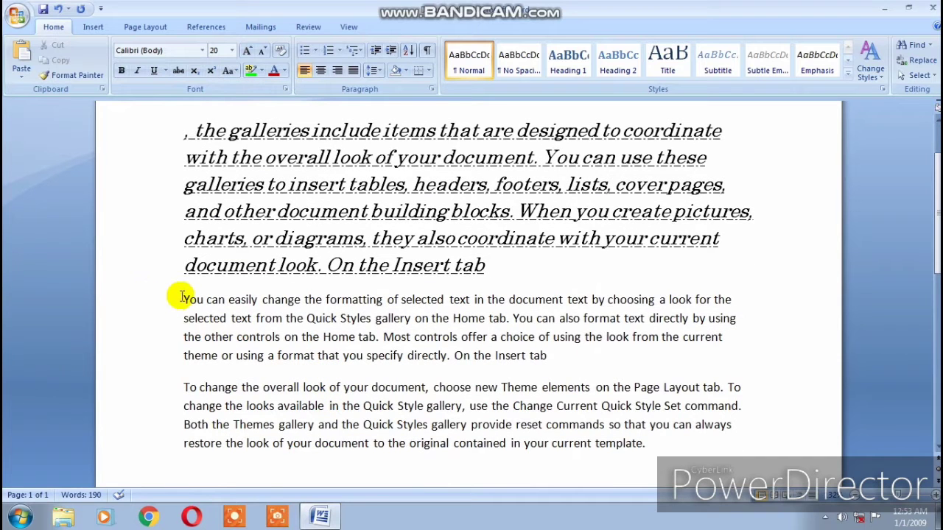
pyautogui.moveTo(182, 299); pyautogui.dragTo(560, 359)
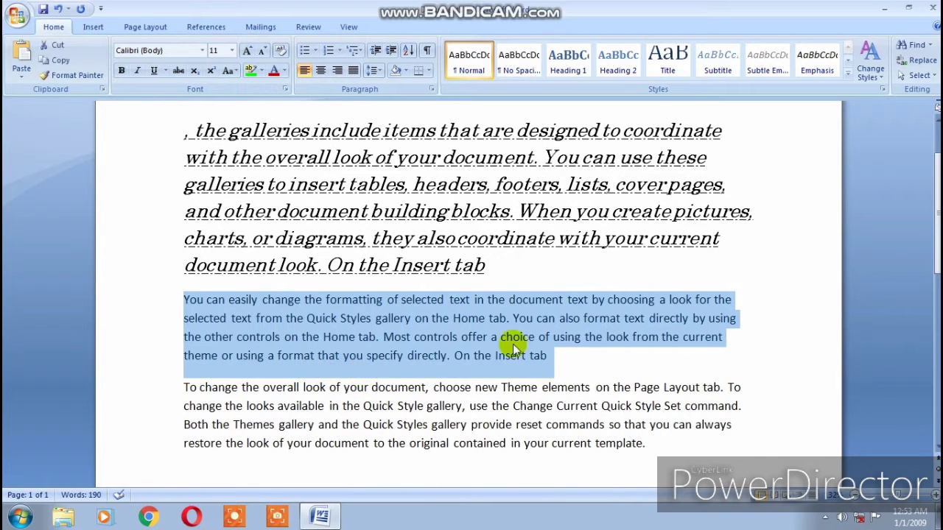
pyautogui.click(231, 71)
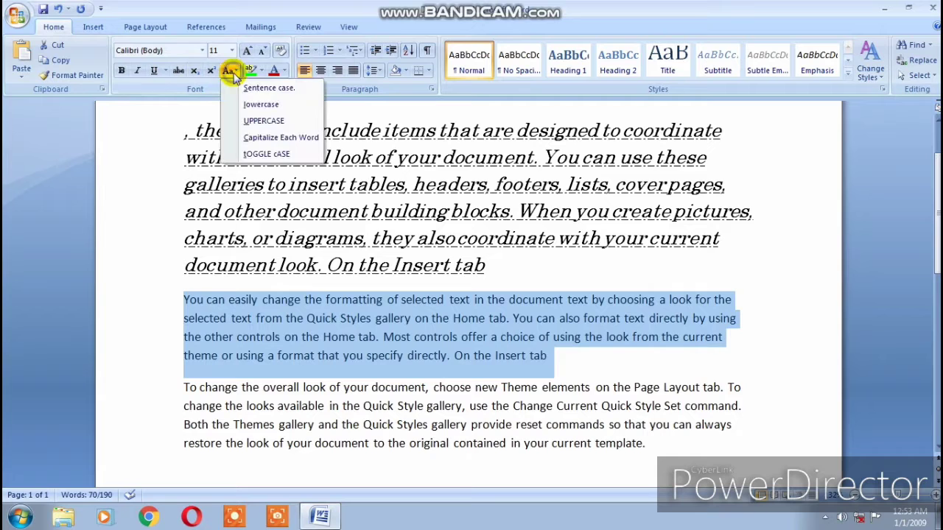
pyautogui.click(237, 87)
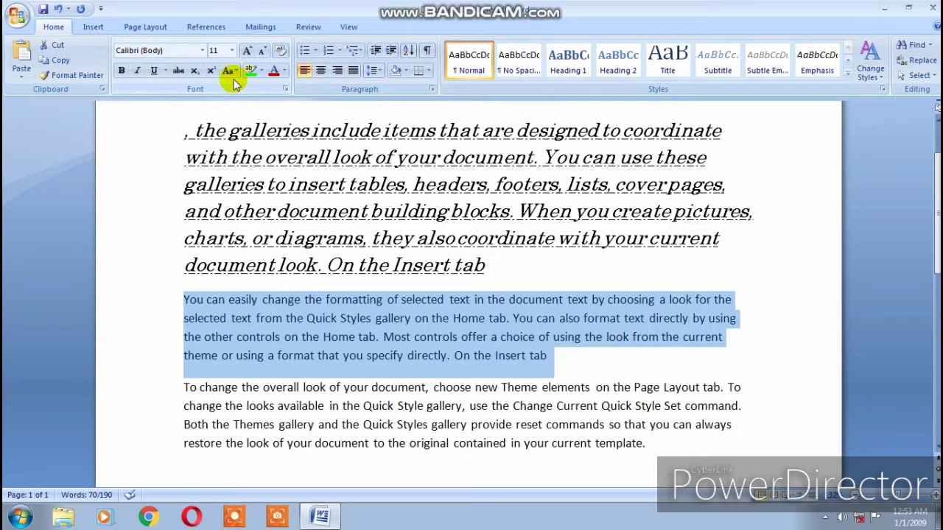
pyautogui.click(231, 51)
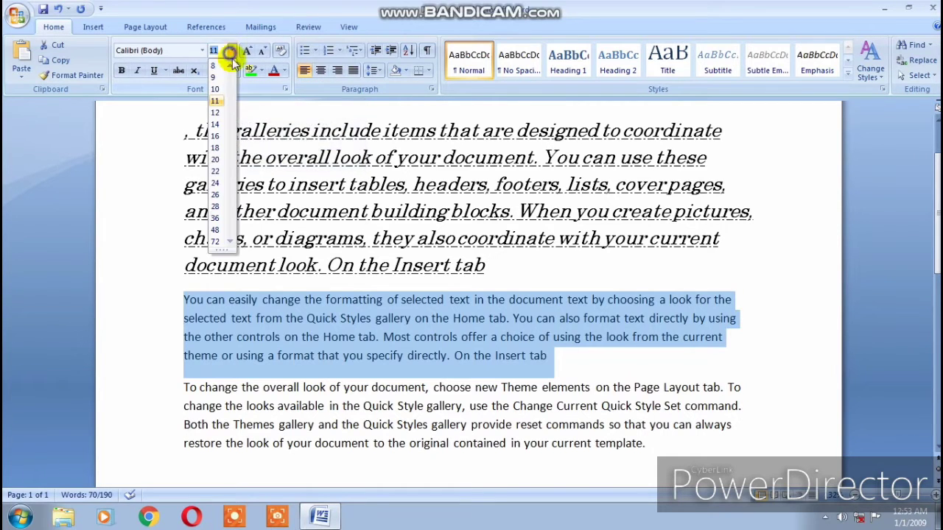
pyautogui.click(215, 159)
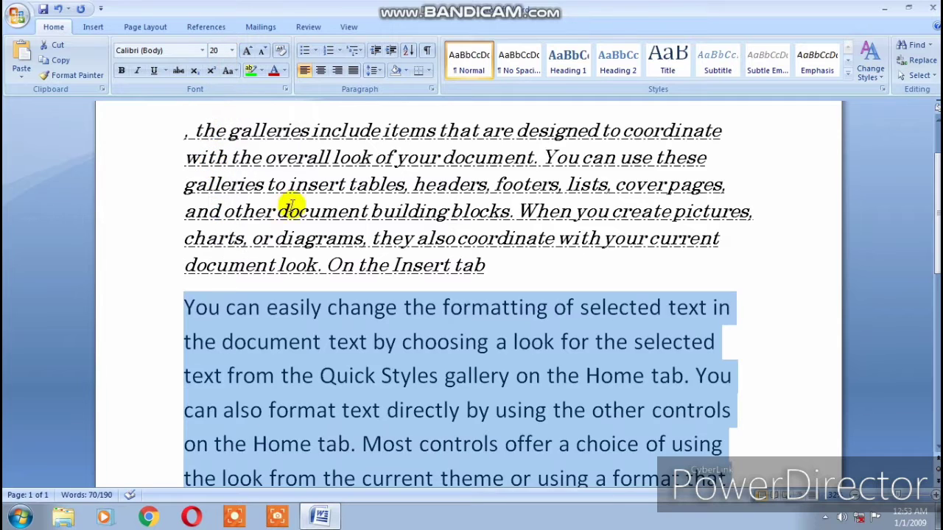
# Step: Change the second paragraph's case to lowercase, and then to UPPERCASE
pyautogui.scroll(-1, 346, 266)
pyautogui.scroll(-2, 346, 267)
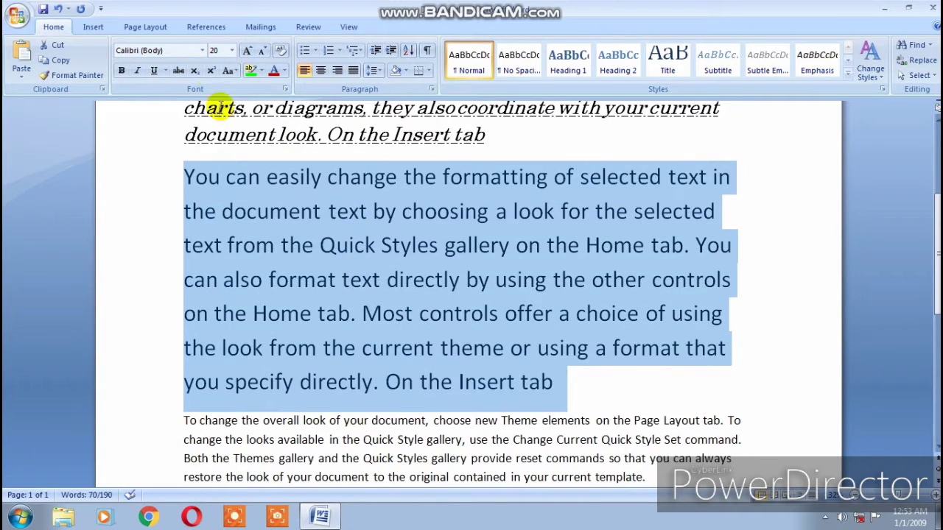
pyautogui.click(228, 71)
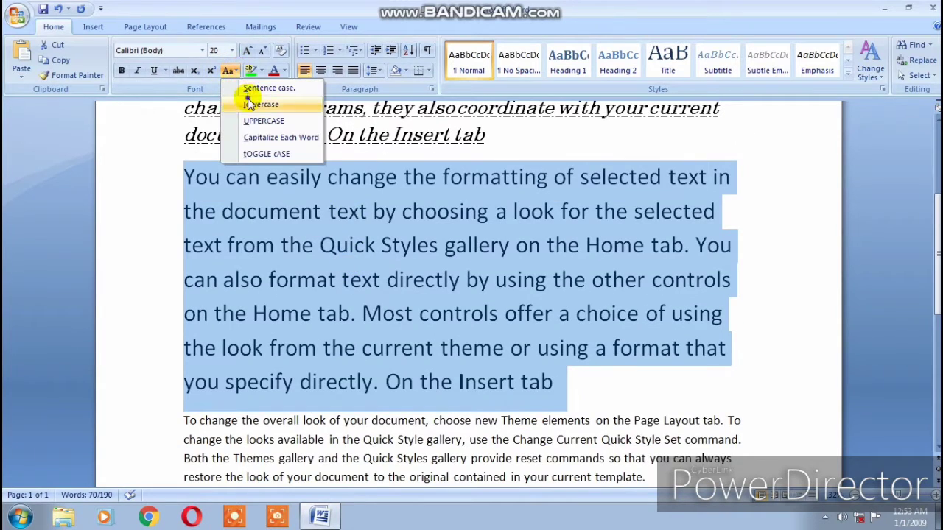
pyautogui.click(254, 104)
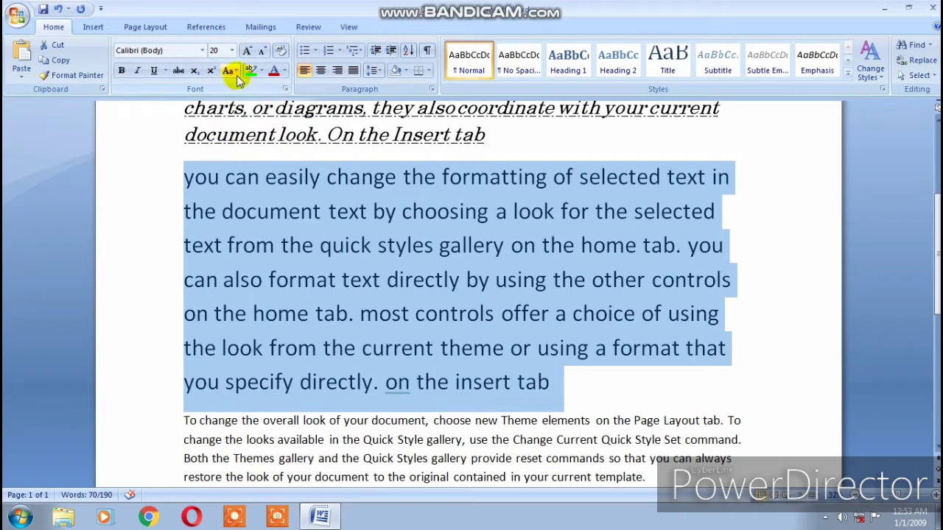
pyautogui.click(228, 71)
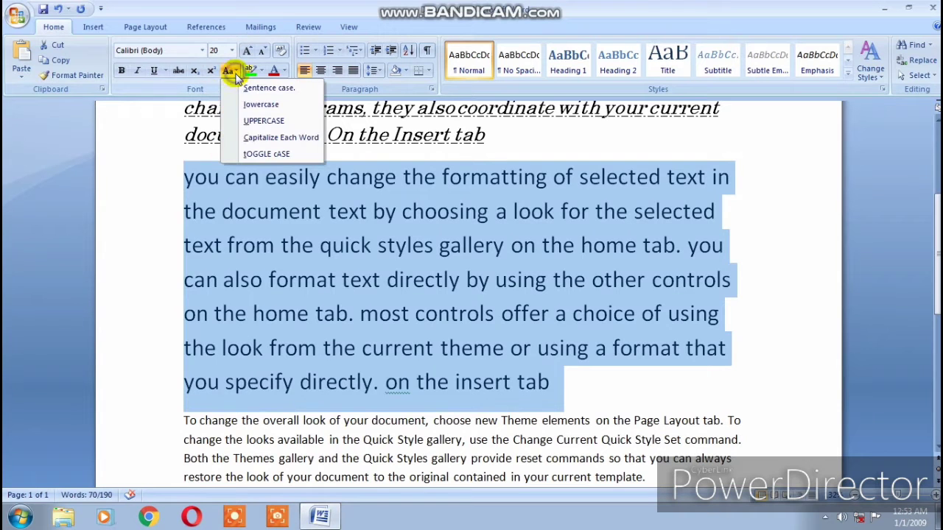
pyautogui.click(253, 120)
# Step: Change the second paragraph's case to Capitalize Each Word, and then to tOGGLE cASE
pyautogui.click(233, 70)
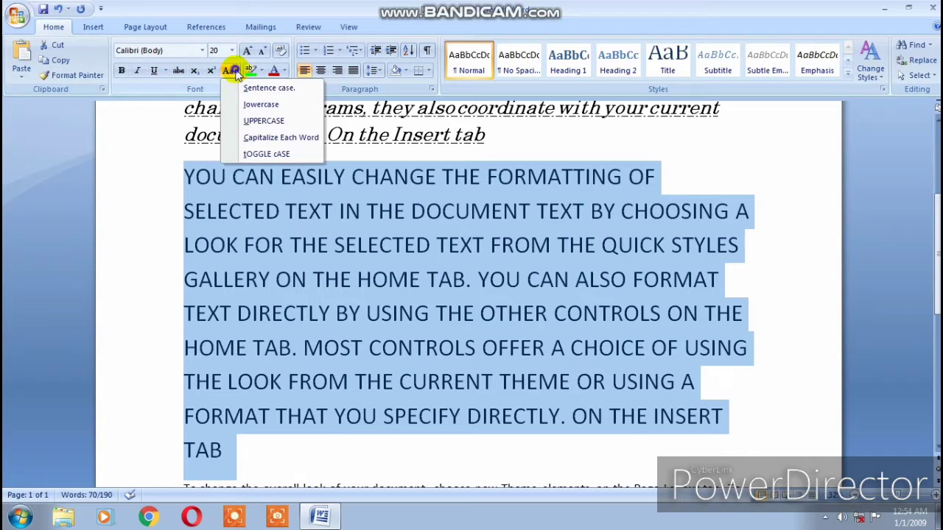
pyautogui.click(251, 137)
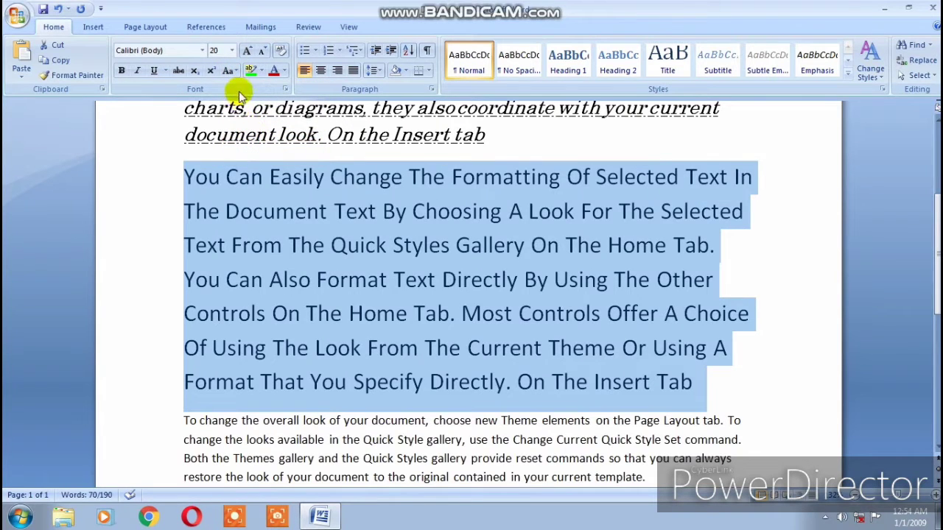
pyautogui.click(228, 70)
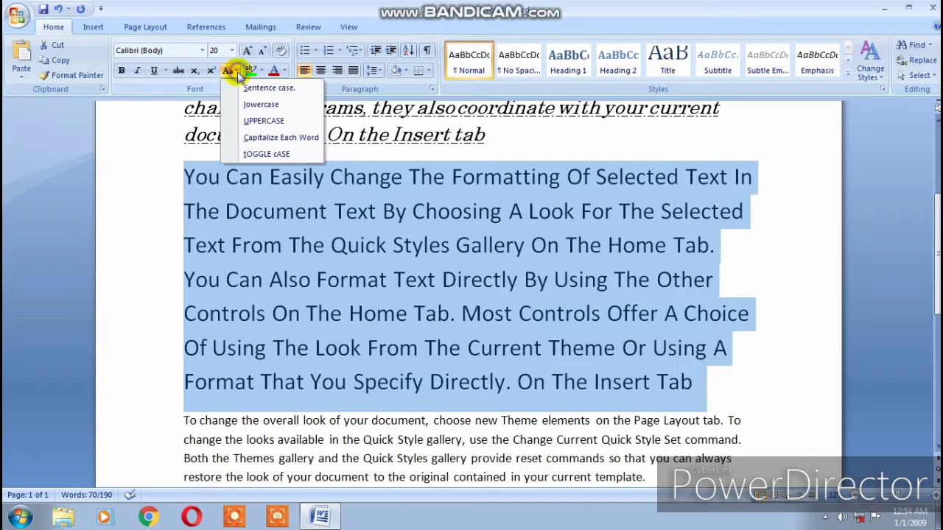
pyautogui.click(266, 154)
pyautogui.click(271, 135)
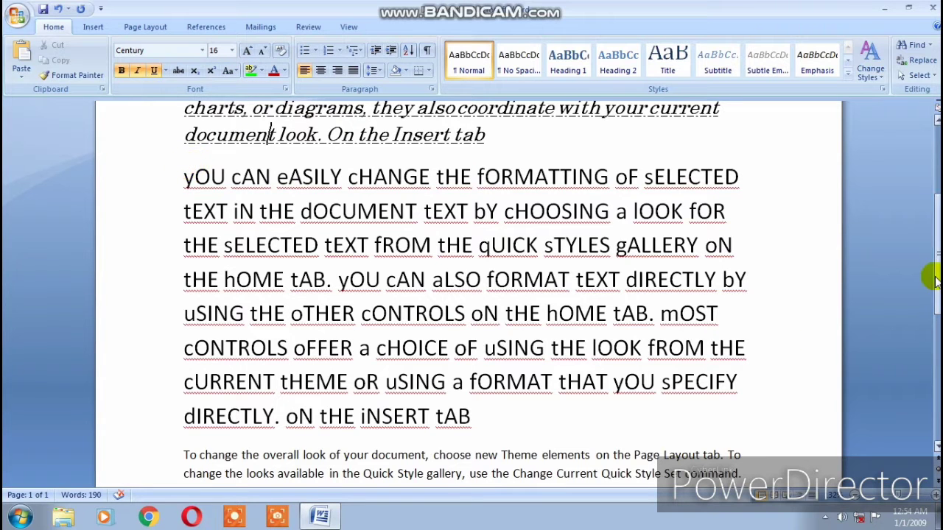
# Step: Enlarge the first line of the first paragraph to font size 36 with Grow Font
pyautogui.scroll(5, 933, 279)
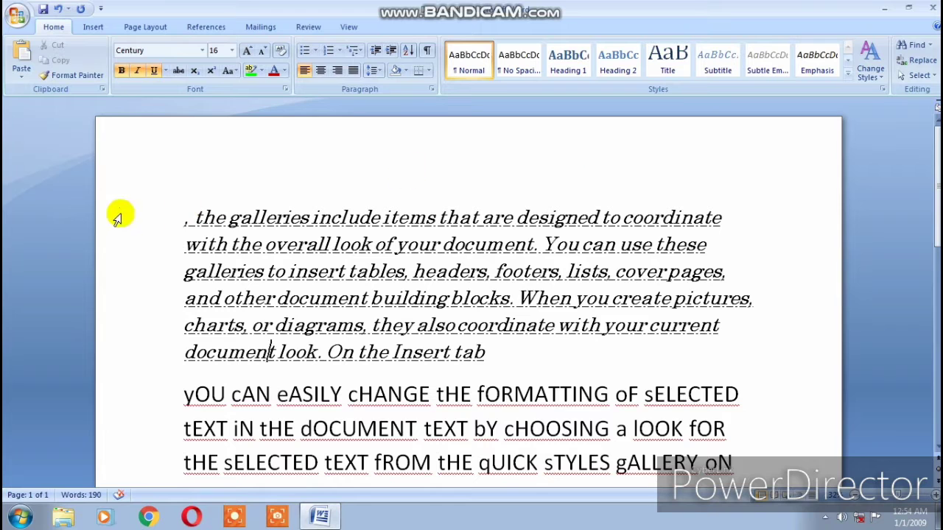
pyautogui.moveTo(186, 217); pyautogui.dragTo(692, 215)
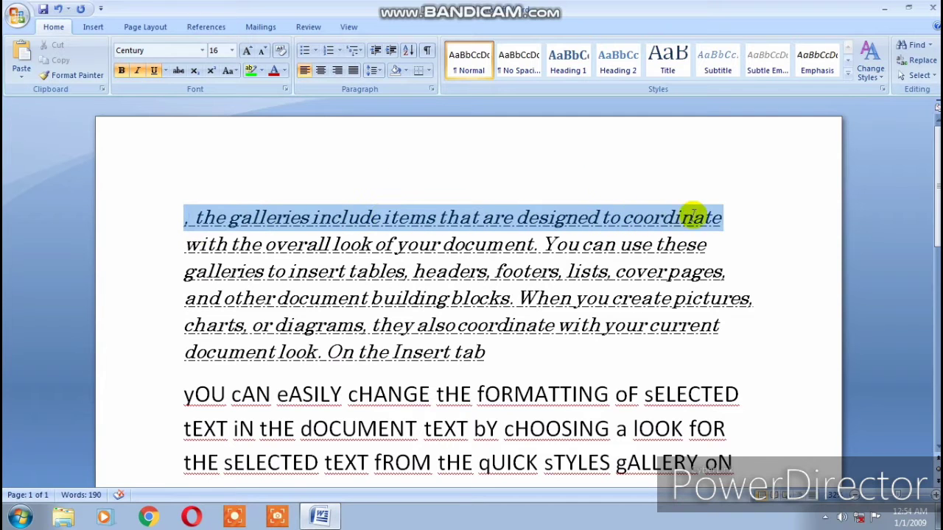
pyautogui.click(247, 50)
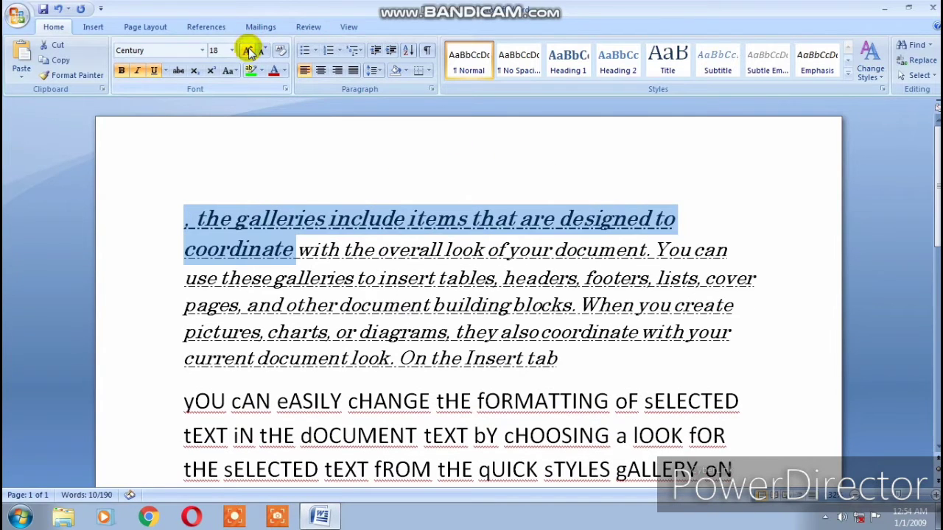
pyautogui.click(247, 50)
pyautogui.click(247, 50)
pyautogui.click(248, 50)
pyautogui.click(247, 50)
pyautogui.click(247, 50)
pyautogui.click(247, 50)
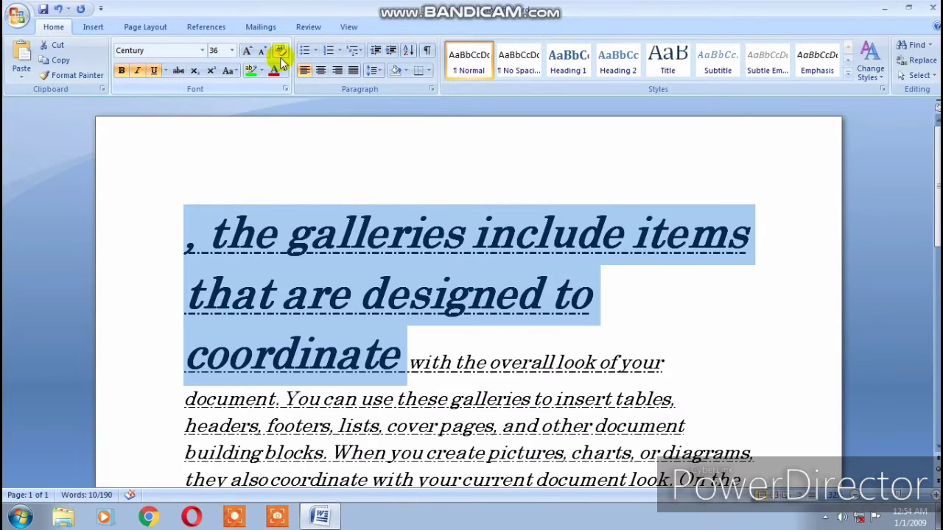
# Step: Reduce the selected opening text to font size 18 with Shrink Font
pyautogui.click(263, 50)
pyautogui.click(263, 50)
pyautogui.click(263, 50)
pyautogui.click(263, 50)
pyautogui.click(263, 50)
pyautogui.click(263, 50)
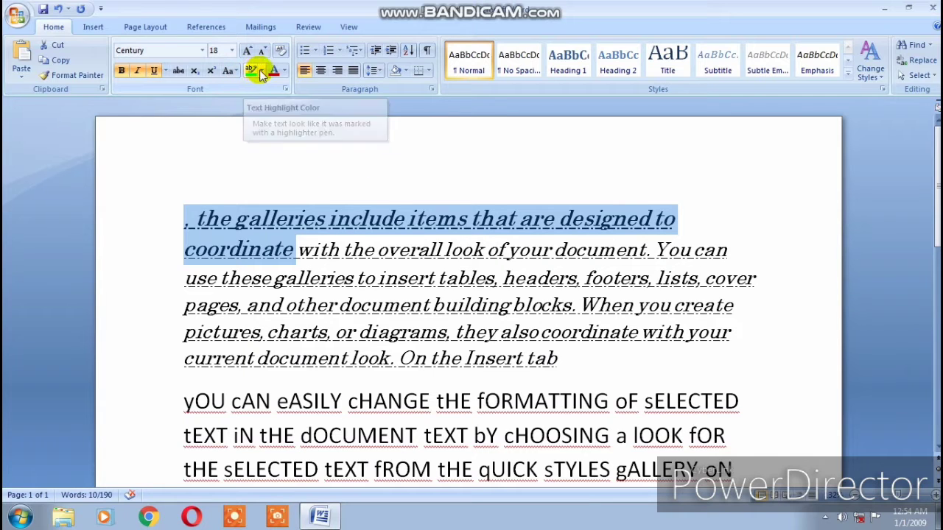
# Step: Move the opening words ", the galleries include items that are designed to" to directly after "use" in the first paragraph
pyautogui.click(261, 71)
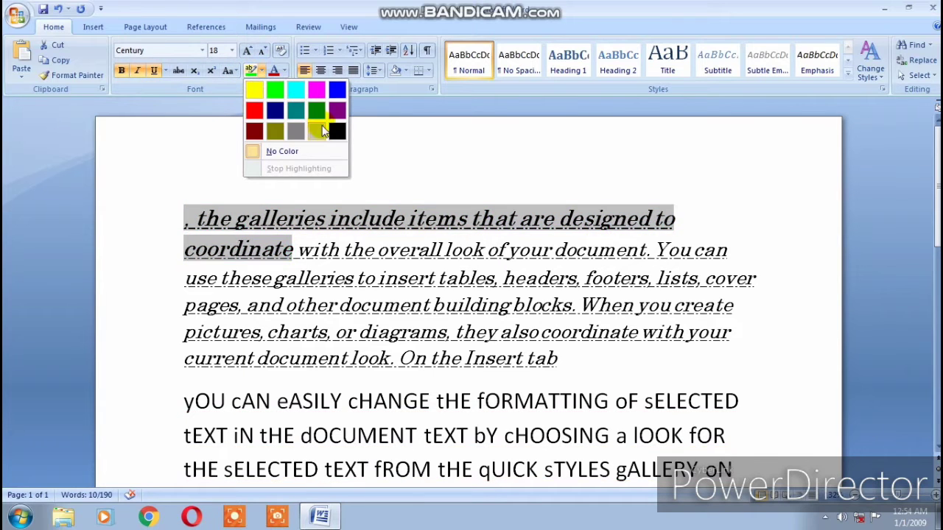
pyautogui.click(182, 205)
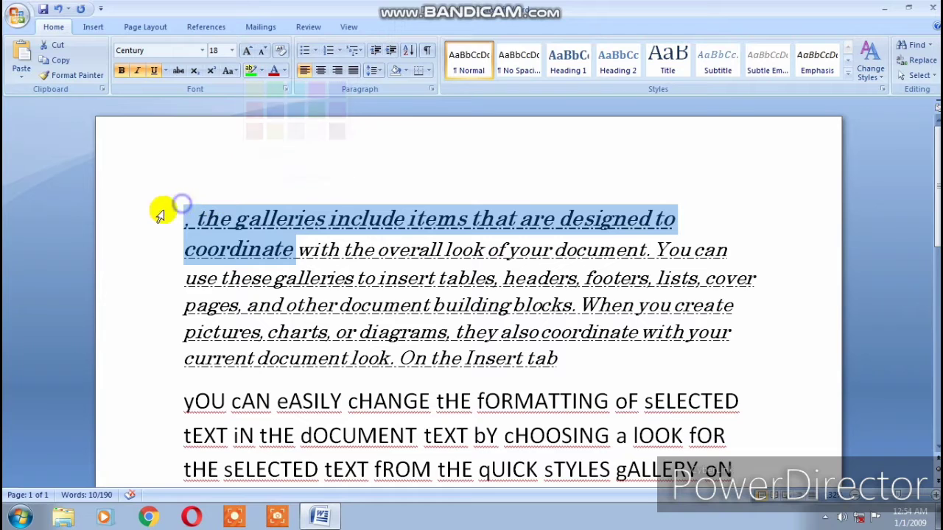
pyautogui.click(157, 209)
pyautogui.moveTo(183, 209); pyautogui.dragTo(215, 270)
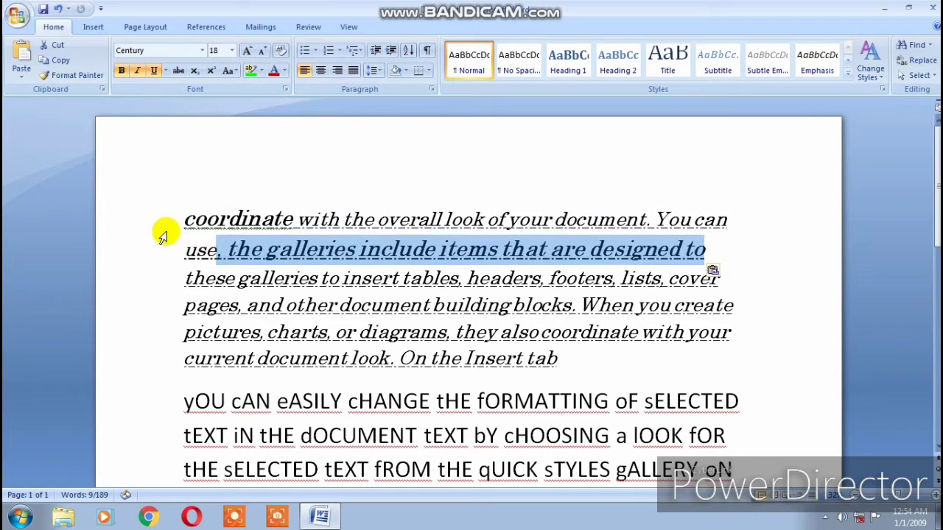
# Step: Highlight the entire first paragraph in bright green, and remove the highlighting again
pyautogui.click(179, 216)
pyautogui.moveTo(179, 217); pyautogui.dragTo(540, 362)
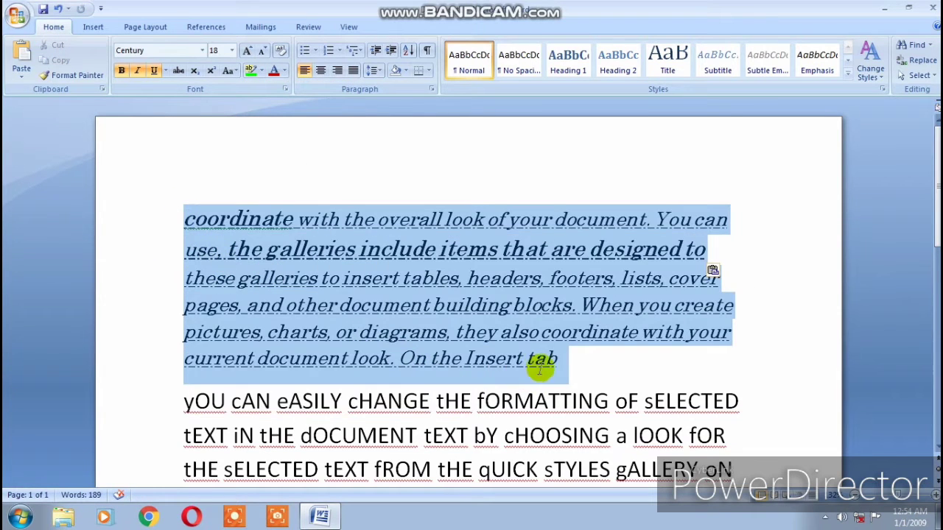
pyautogui.click(260, 71)
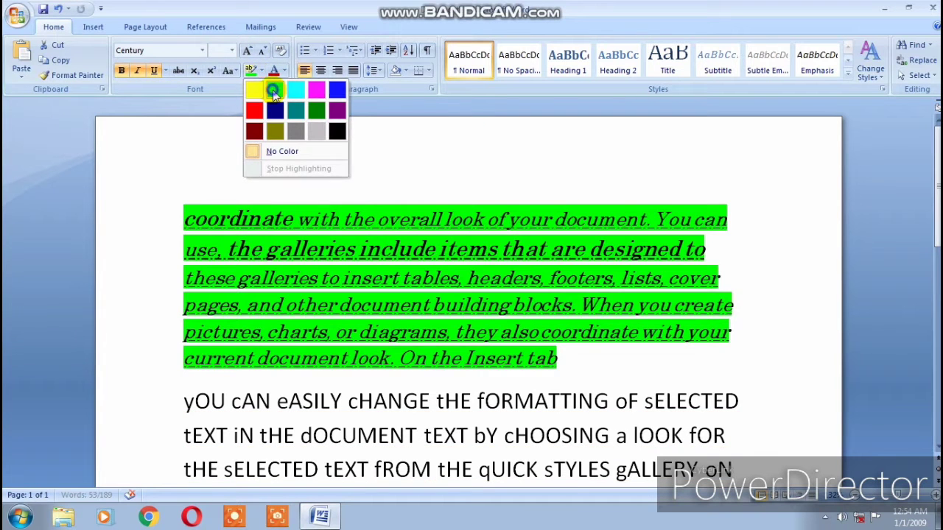
pyautogui.click(274, 92)
pyautogui.click(451, 141)
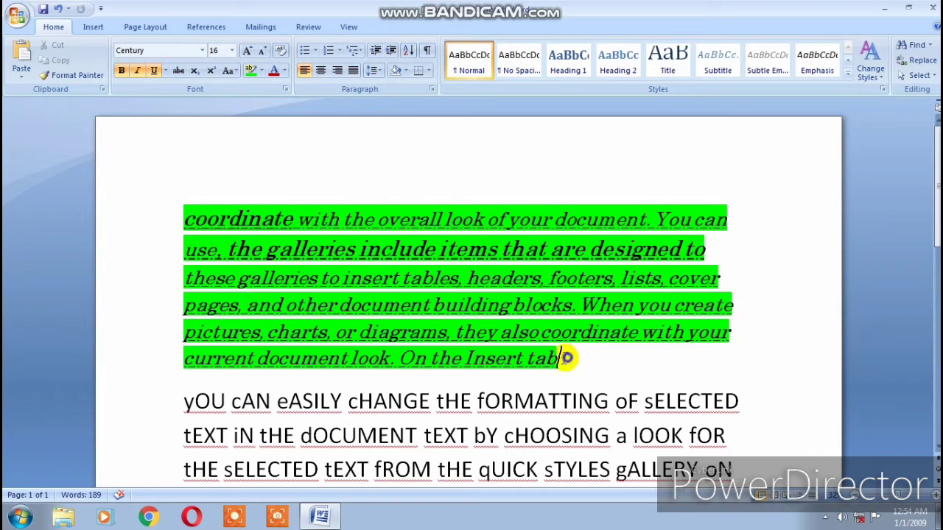
pyautogui.moveTo(565, 358); pyautogui.dragTo(273, 183)
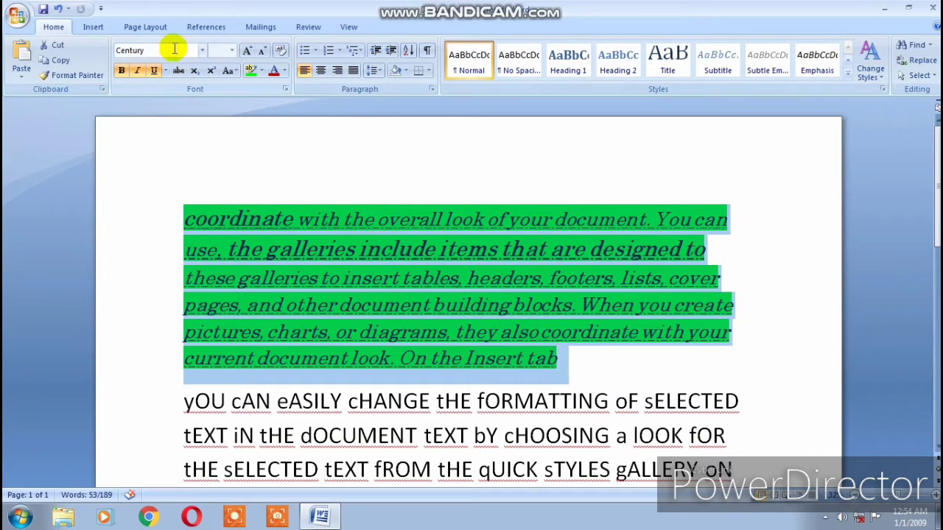
pyautogui.click(250, 71)
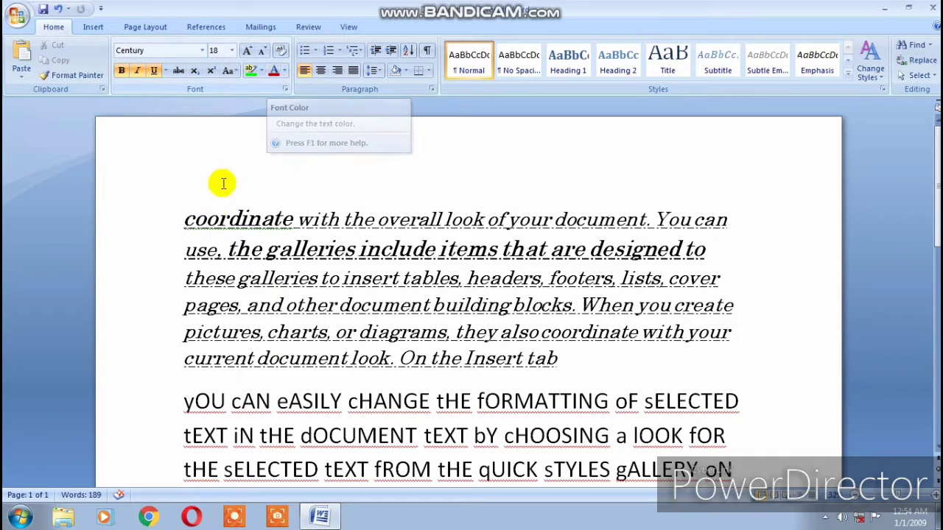
# Step: Change the font color of the first two lines of the first paragraph to standard green
pyautogui.moveTo(172, 217); pyautogui.dragTo(328, 252)
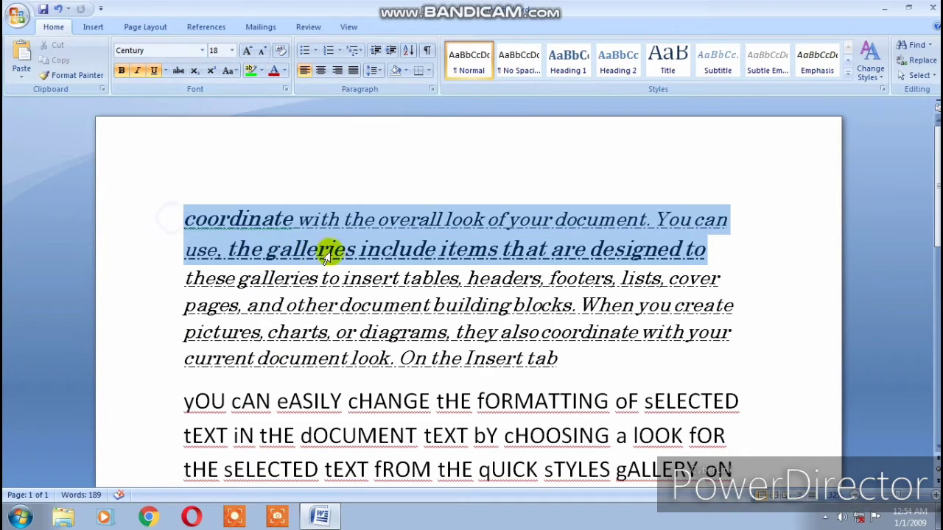
pyautogui.click(285, 73)
pyautogui.click(285, 73)
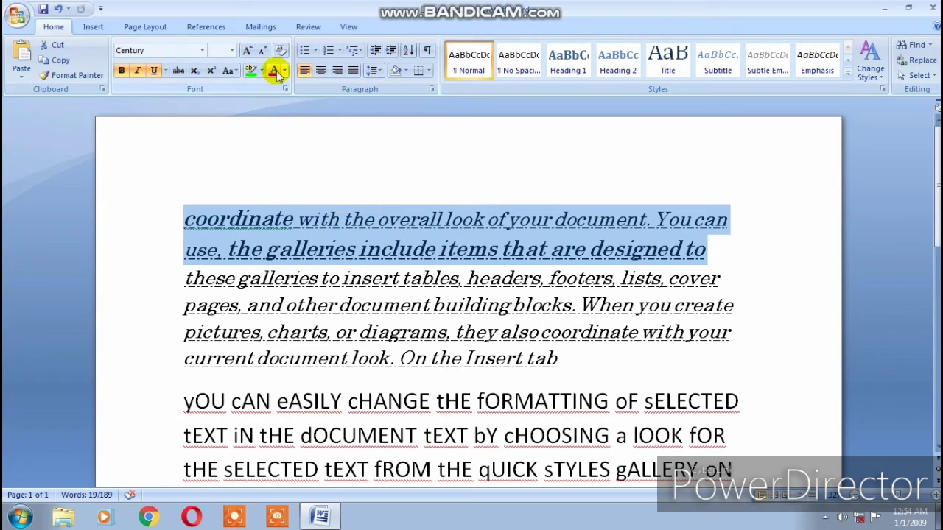
pyautogui.click(284, 71)
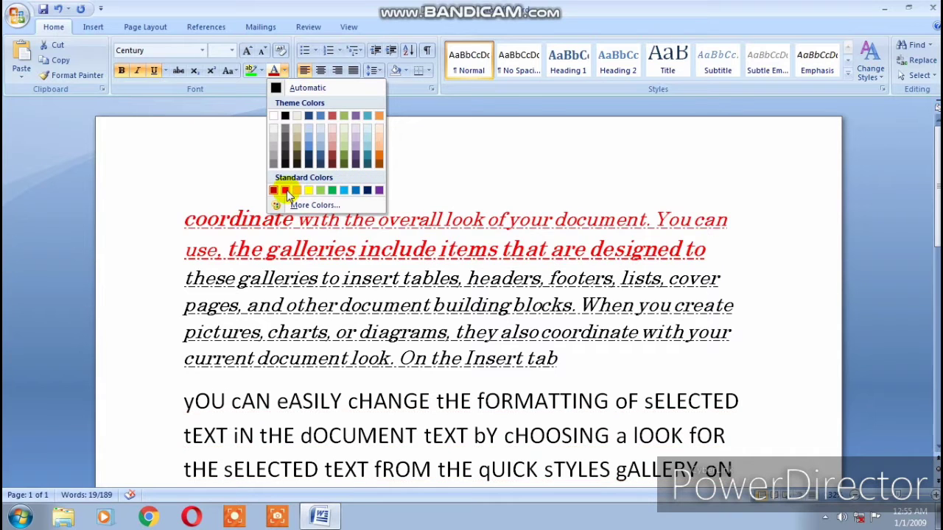
pyautogui.click(336, 190)
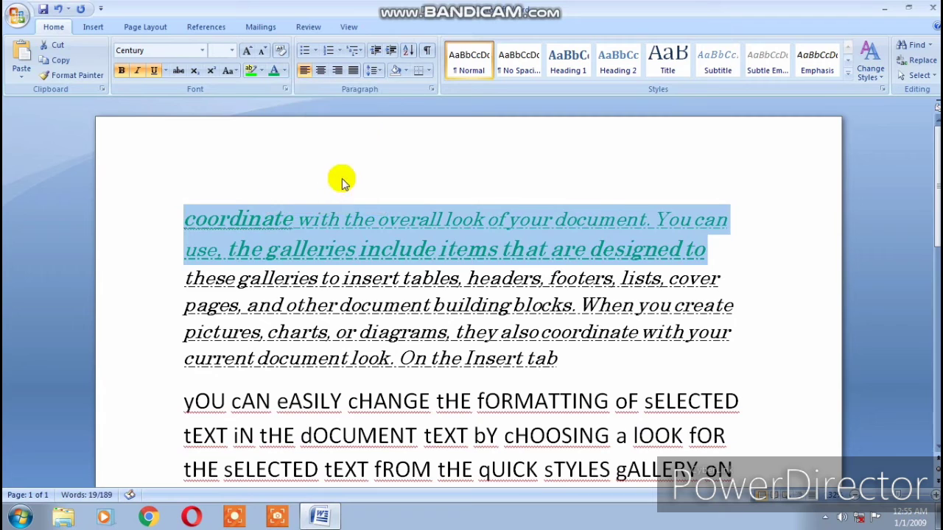
# Step: Clear the formatting of the first paragraph with the cursor placed before "the overall look"
pyautogui.click(288, 152)
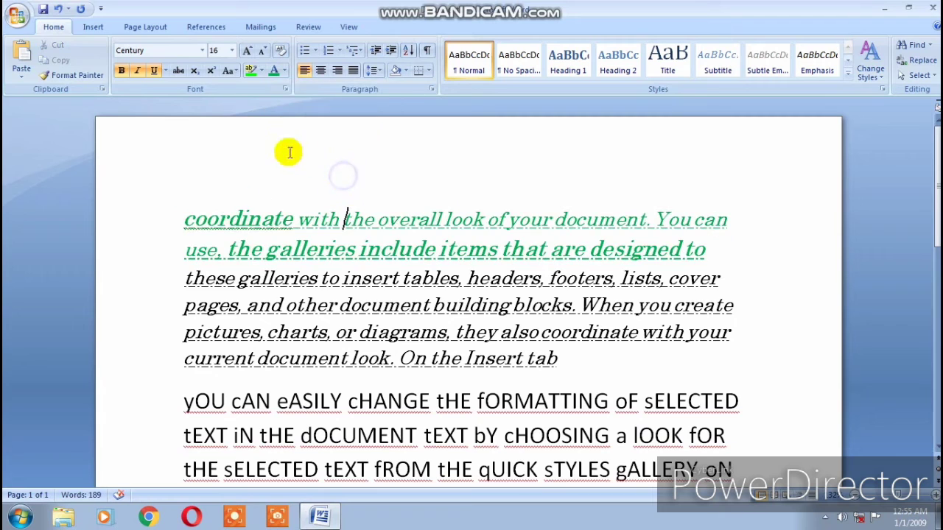
pyautogui.click(282, 51)
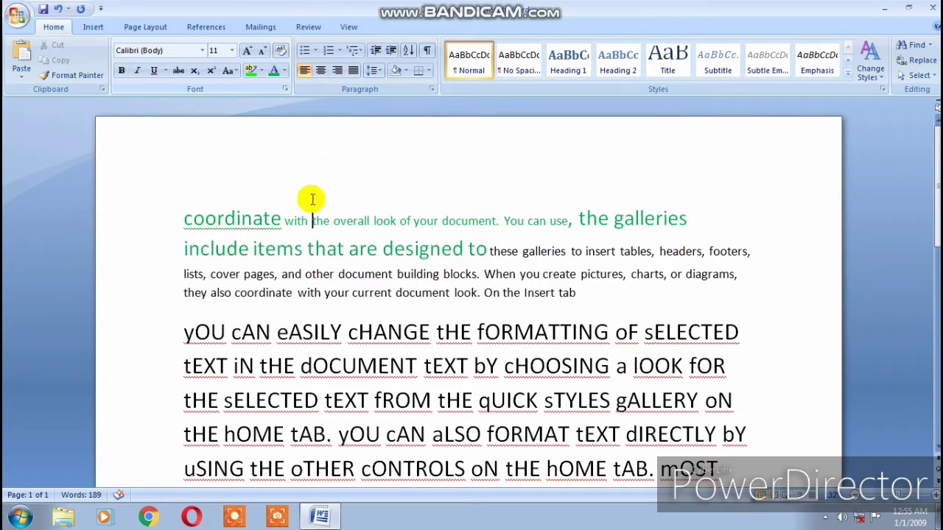
# Step: Clear the formatting of the remaining large green text in the first two lines of the first paragraph, portion by portion
pyautogui.moveTo(692, 223); pyautogui.dragTo(253, 169)
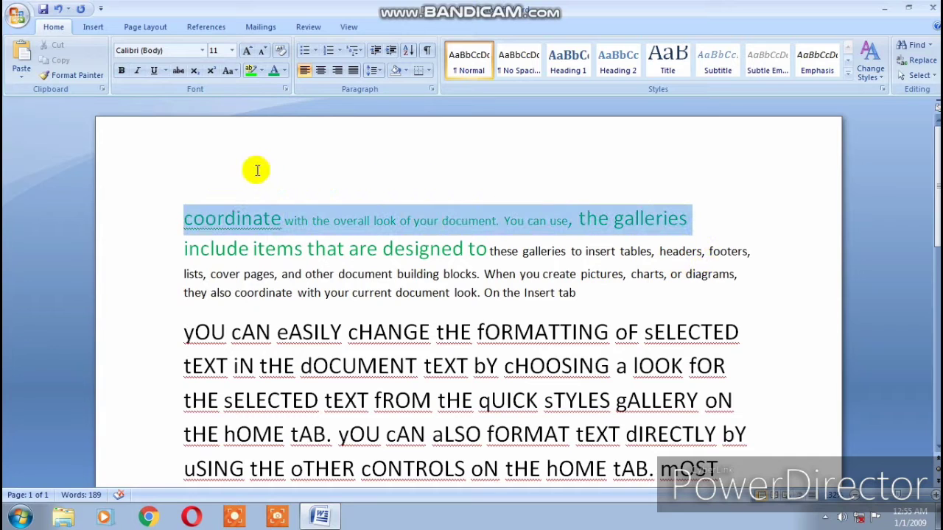
pyautogui.click(281, 51)
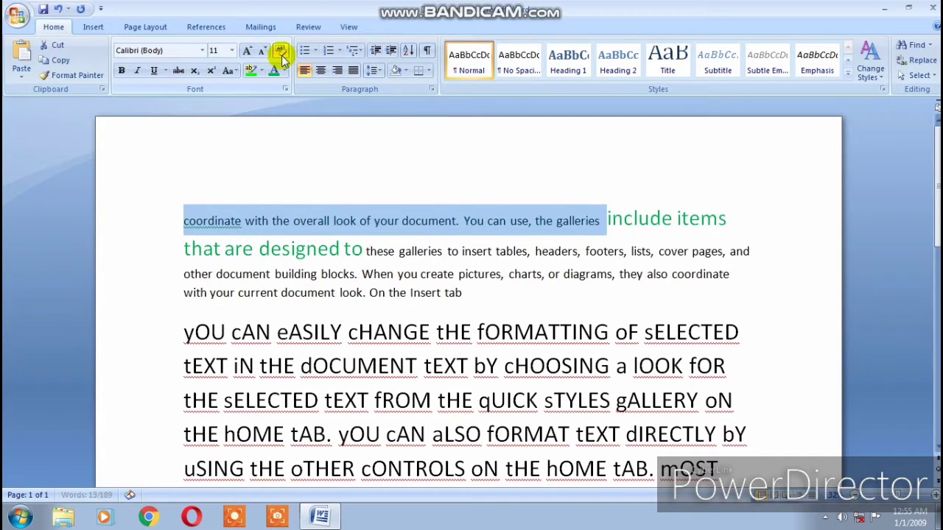
pyautogui.click(419, 195)
pyautogui.moveTo(733, 219); pyautogui.dragTo(606, 221)
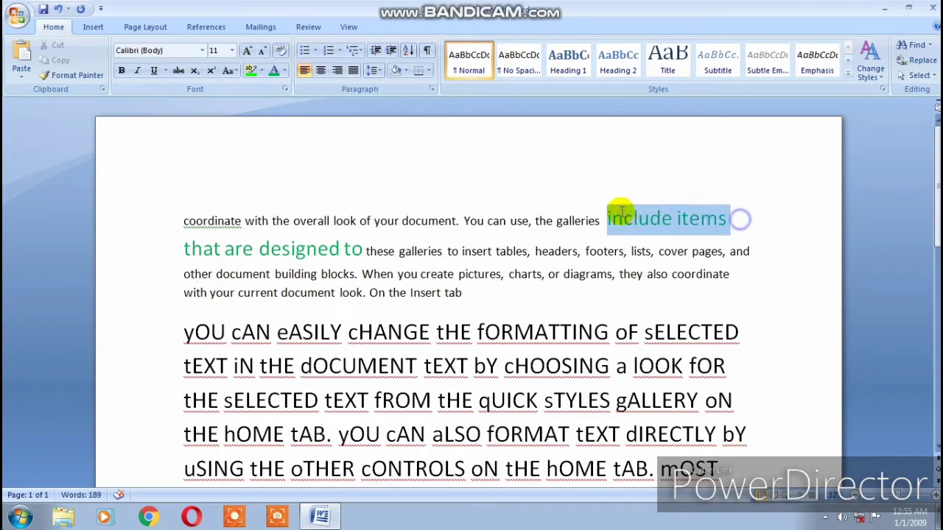
pyautogui.click(284, 53)
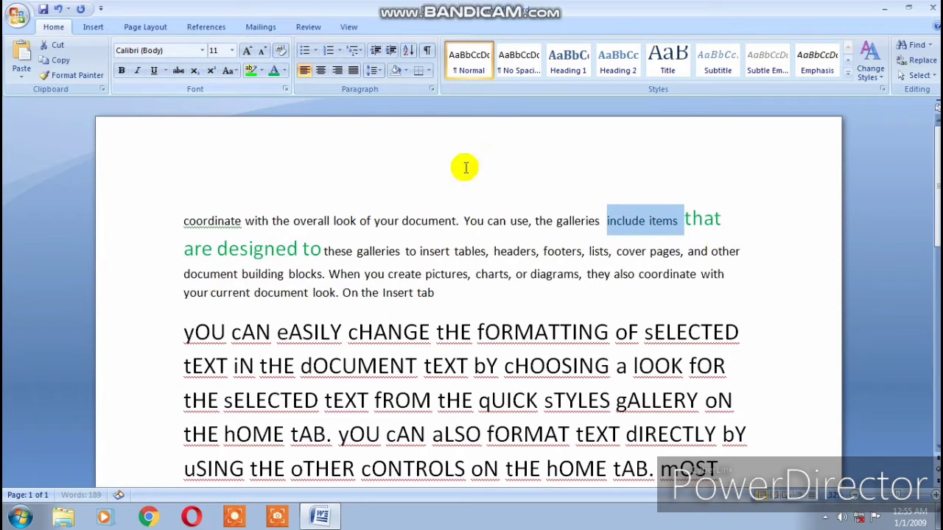
pyautogui.moveTo(729, 250); pyautogui.dragTo(724, 216)
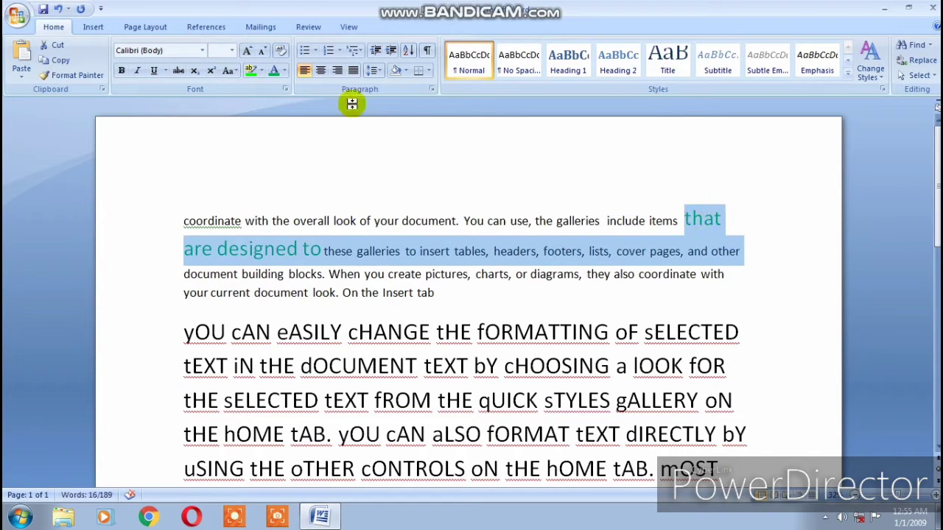
pyautogui.click(281, 50)
# Step: Clear the formatting of the entire second paragraph, the one in toggled case
pyautogui.scroll(-2, 442, 248)
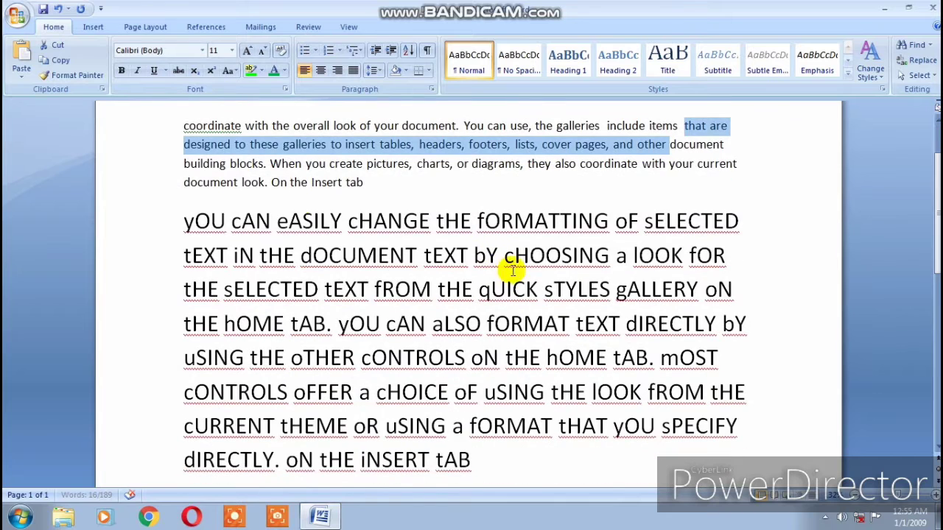
pyautogui.moveTo(165, 214); pyautogui.dragTo(432, 448)
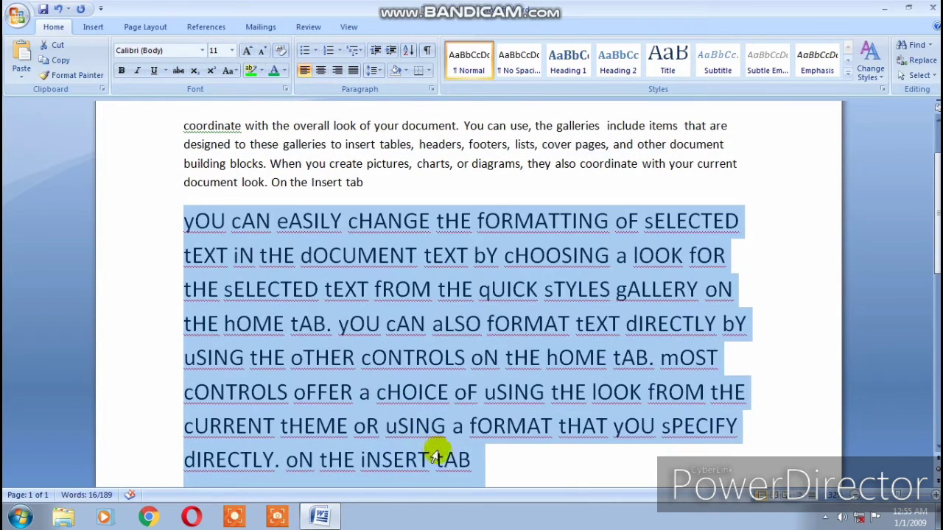
pyautogui.click(281, 50)
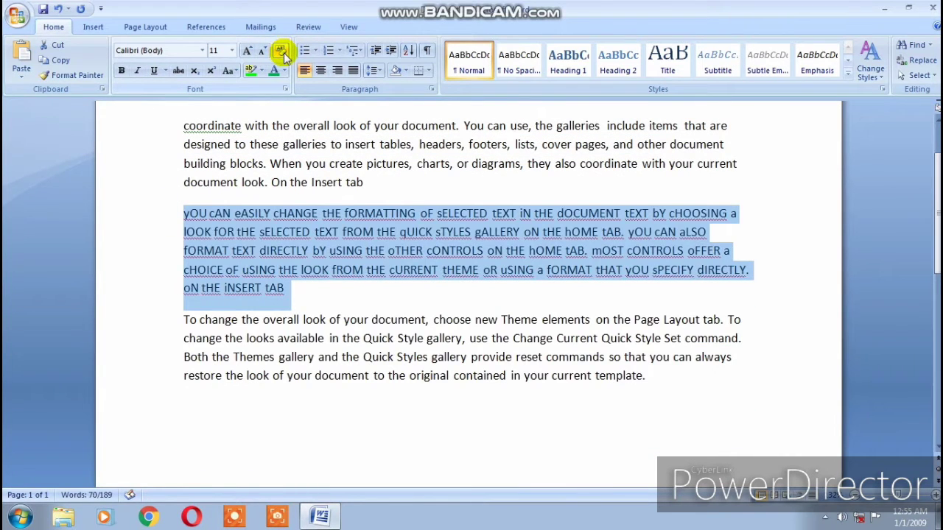
pyautogui.moveTo(183, 126); pyautogui.dragTo(241, 126)
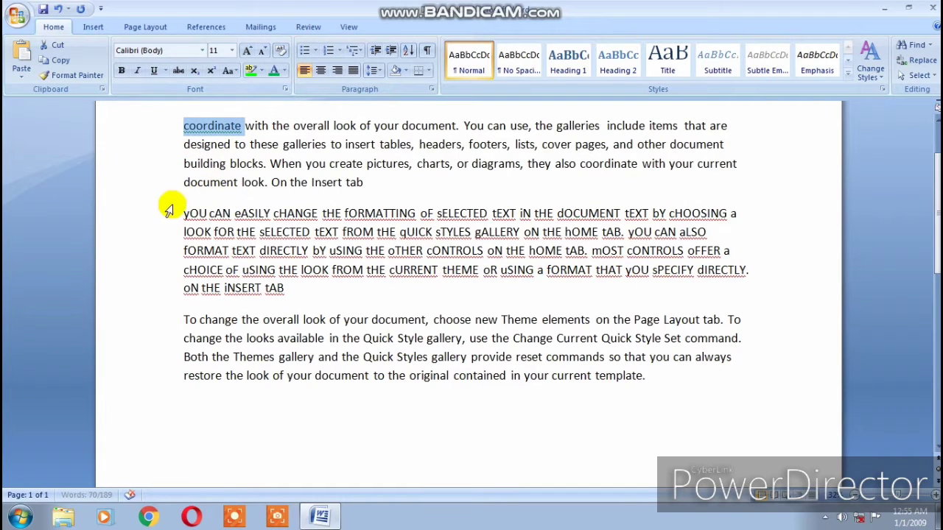
pyautogui.moveTo(183, 186); pyautogui.dragTo(162, 204)
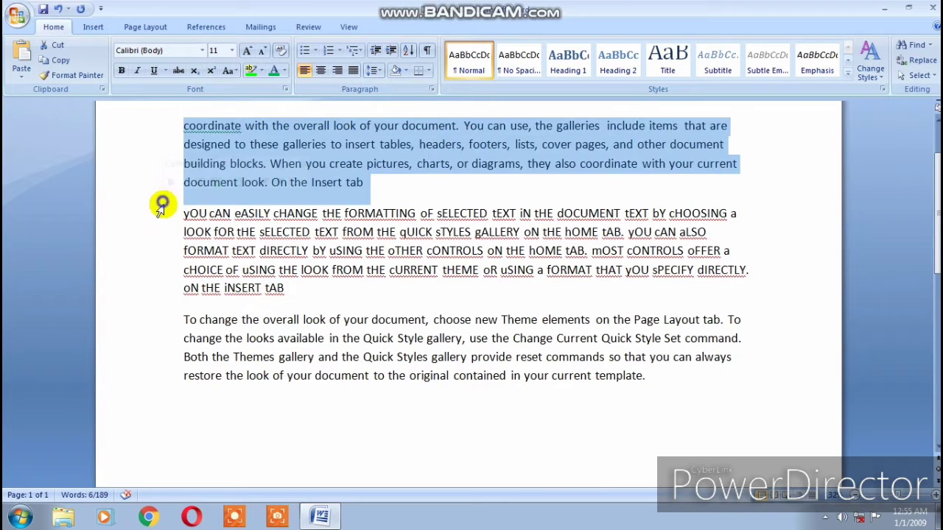
pyautogui.click(147, 373)
# Step: Select the last line of the second paragraph and apply a round bullet to that paragraph
pyautogui.click(130, 291)
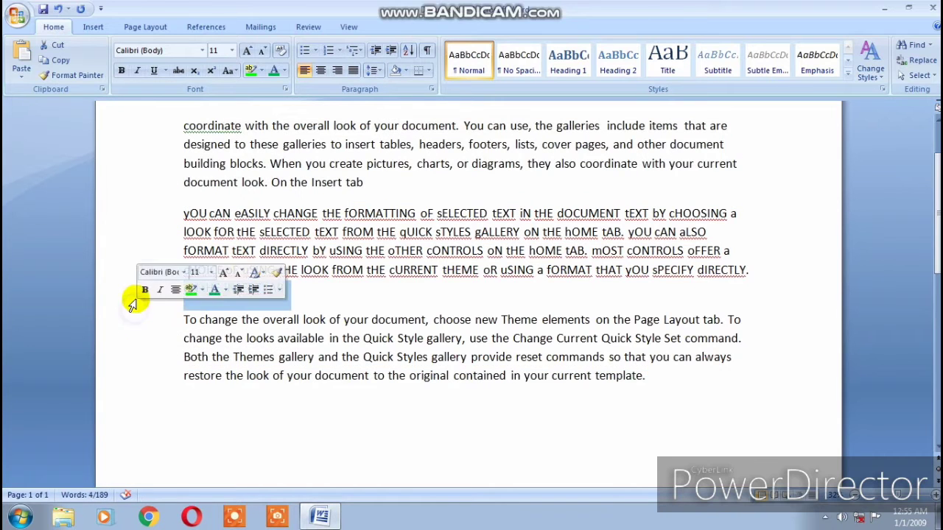
pyautogui.rightClick(137, 300)
pyautogui.press('Escape')
pyautogui.scroll(2, 246, 153)
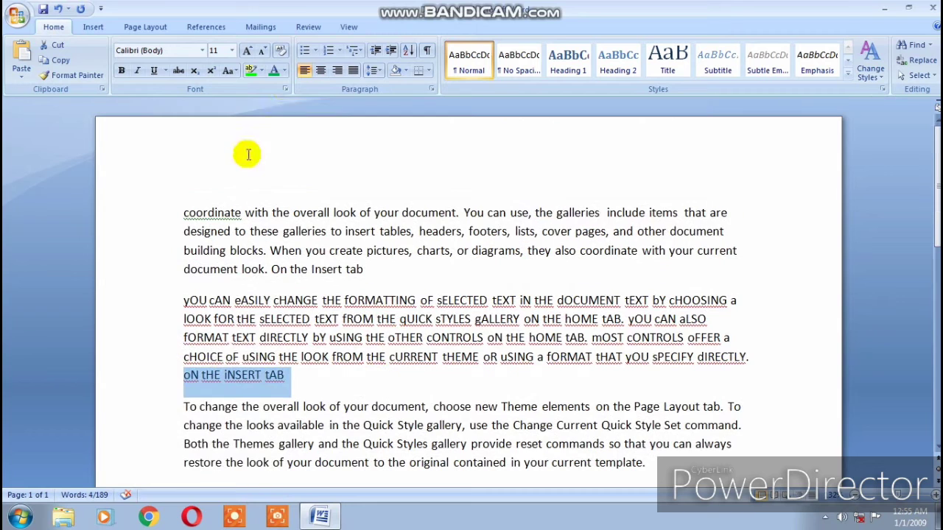
pyautogui.click(302, 51)
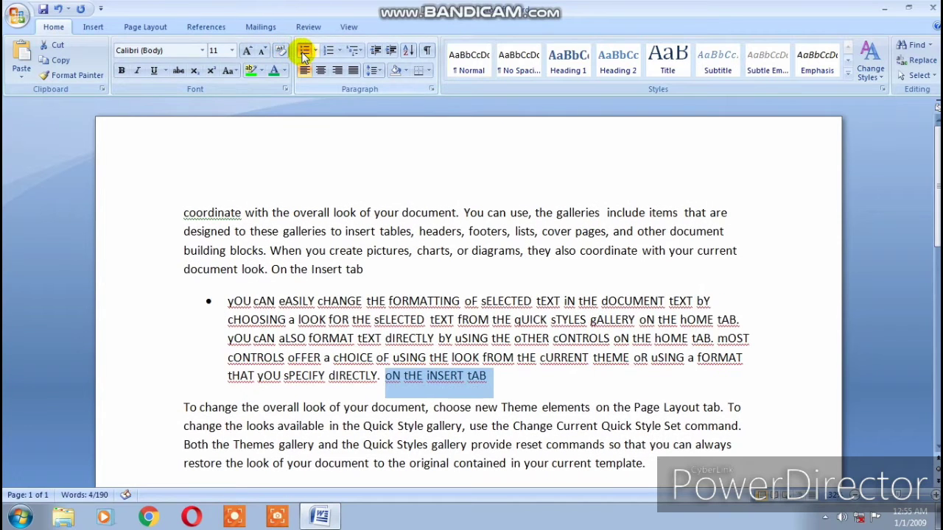
# Step: Create an arrowhead-bulleted list below the last paragraph with the items Hgh, Ghg, Bgf, Hghh and Fghf
pyautogui.scroll(-5, 265, 324)
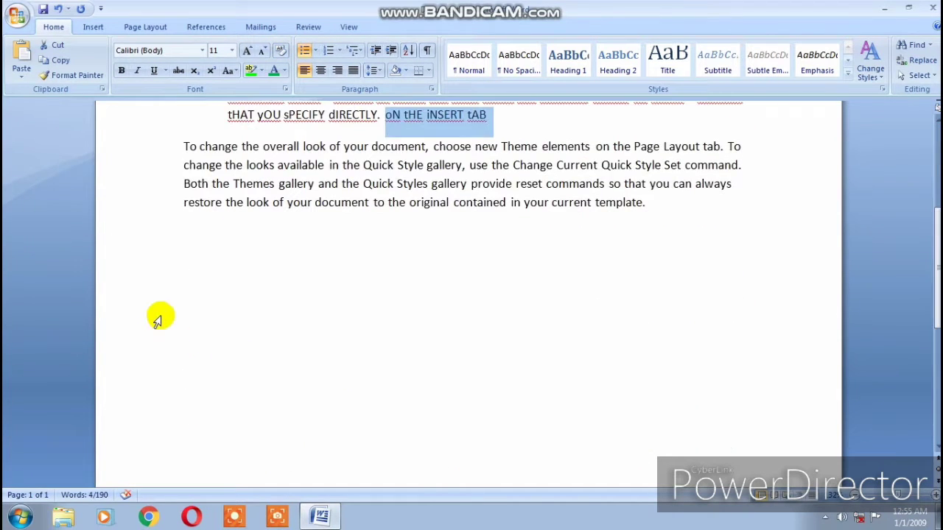
pyautogui.click(155, 309)
pyautogui.click(242, 248)
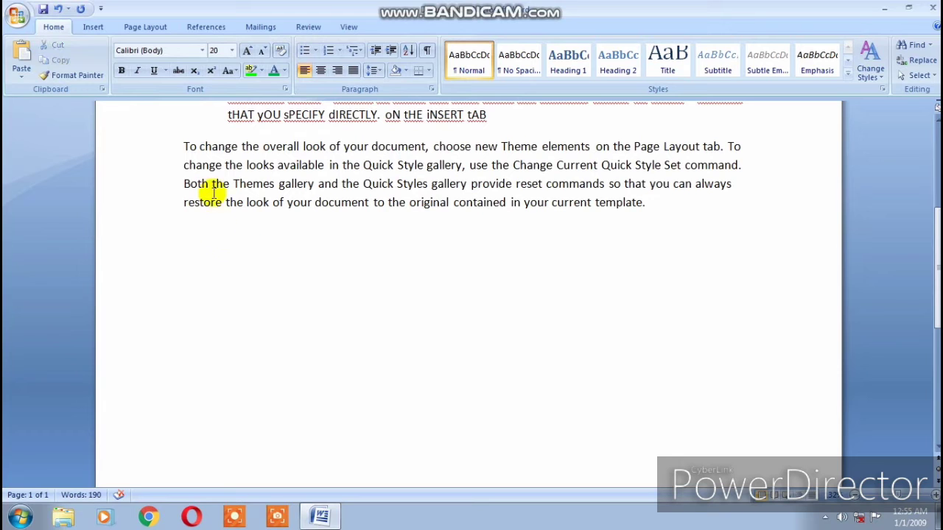
pyautogui.click(315, 50)
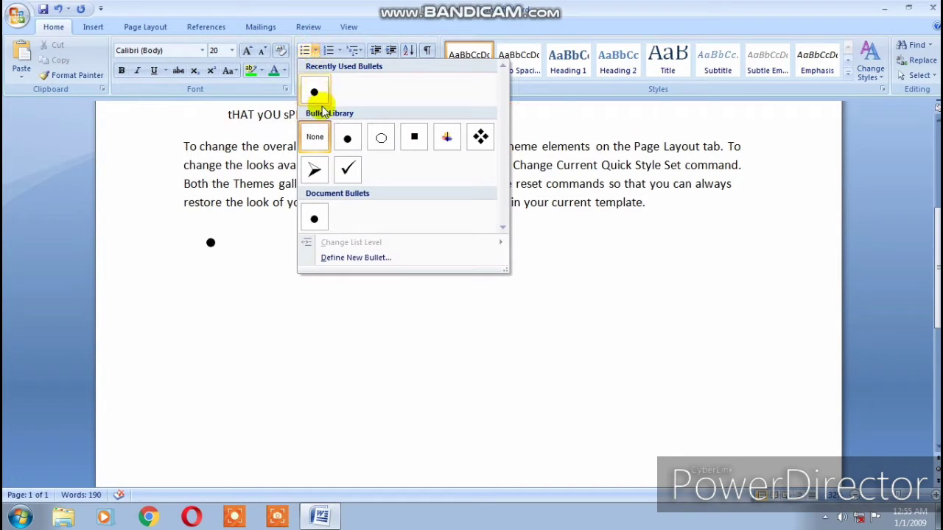
pyautogui.click(315, 174)
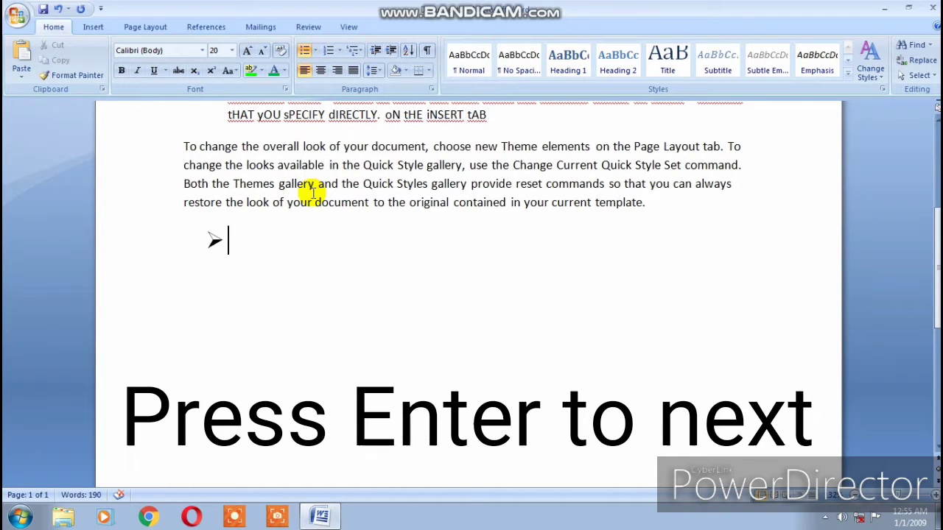
pyautogui.write('hgh')
pyautogui.press('Return')
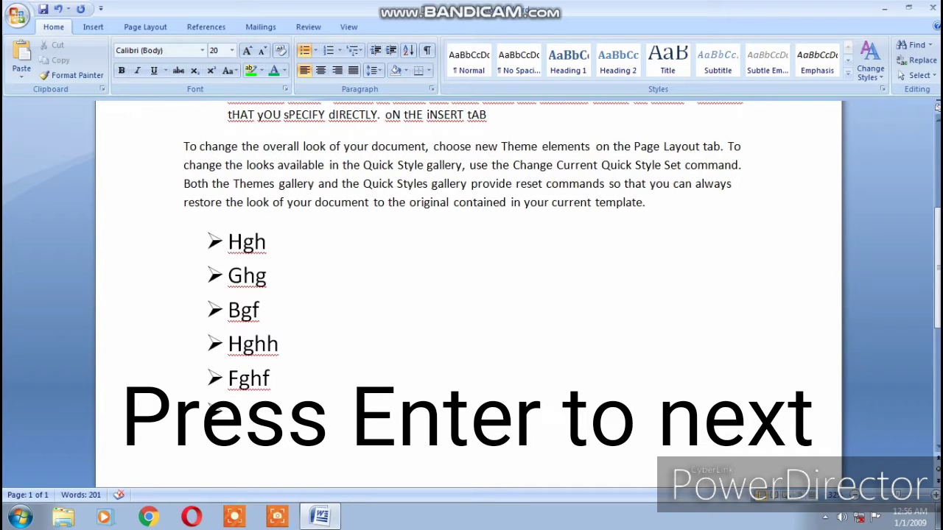
# Step: End the bulleted list and add the indented line "Press ENTER" below it, correcting its spelling
pyautogui.press('Return')
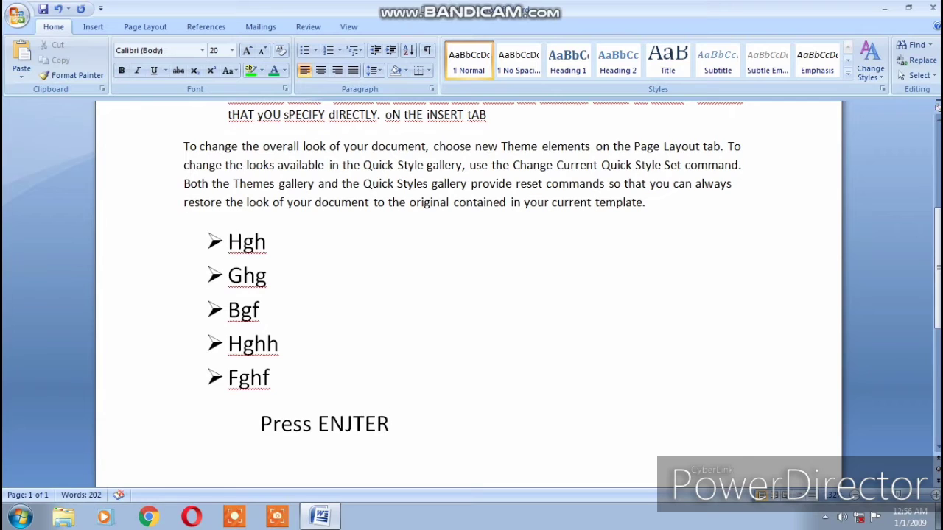
pyautogui.click(346, 427)
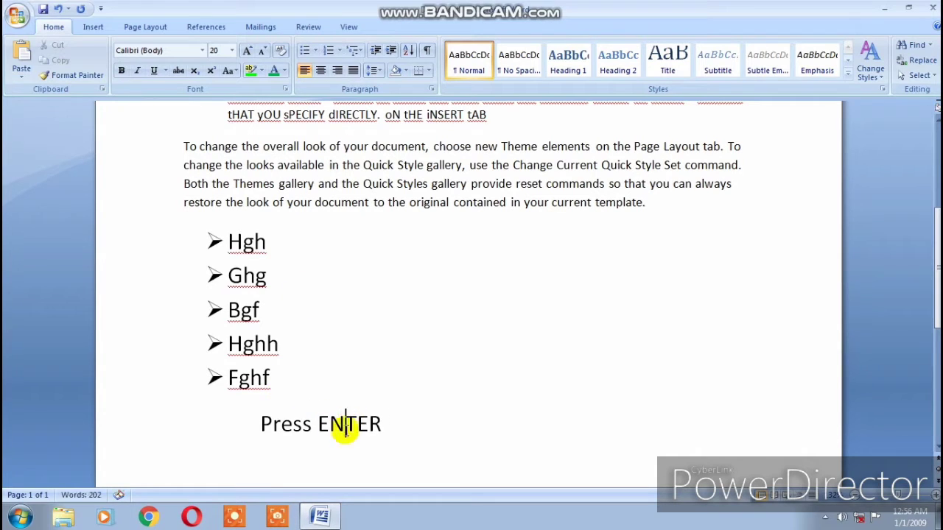
pyautogui.press('BackSpace')
pyautogui.click(405, 416)
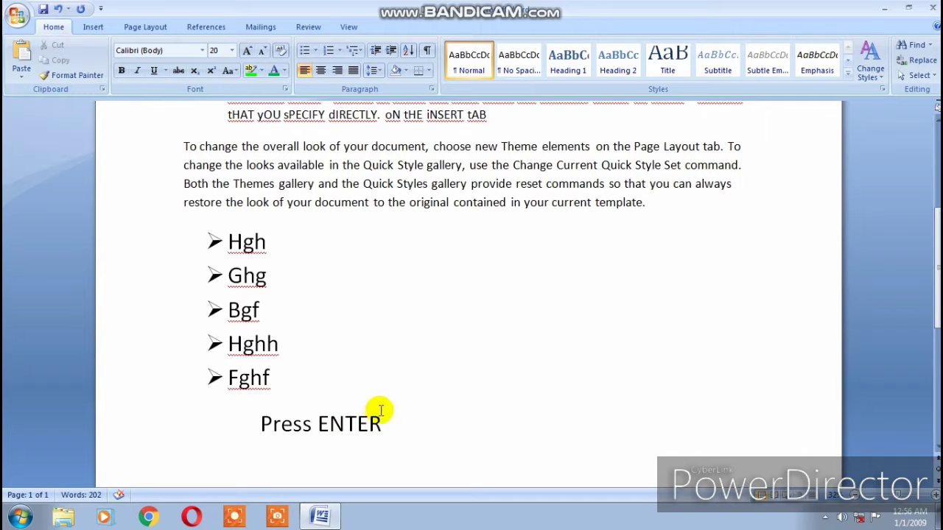
# Step: Number the "Press ENTER" line and insert an empty item, "Hgh", "Fg" and "Fgf" before it, plus an "h" directly before "Press"
pyautogui.click(330, 51)
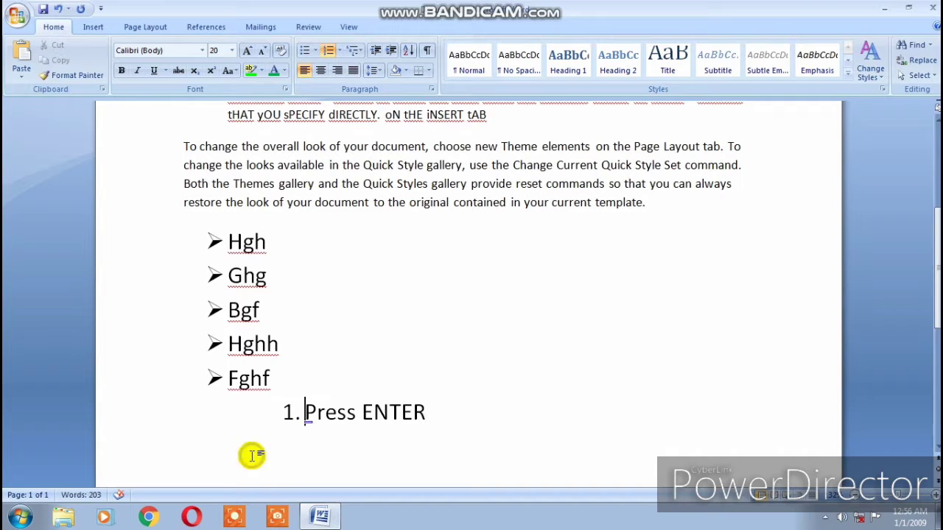
pyautogui.press('Return')
pyautogui.write('hgh')
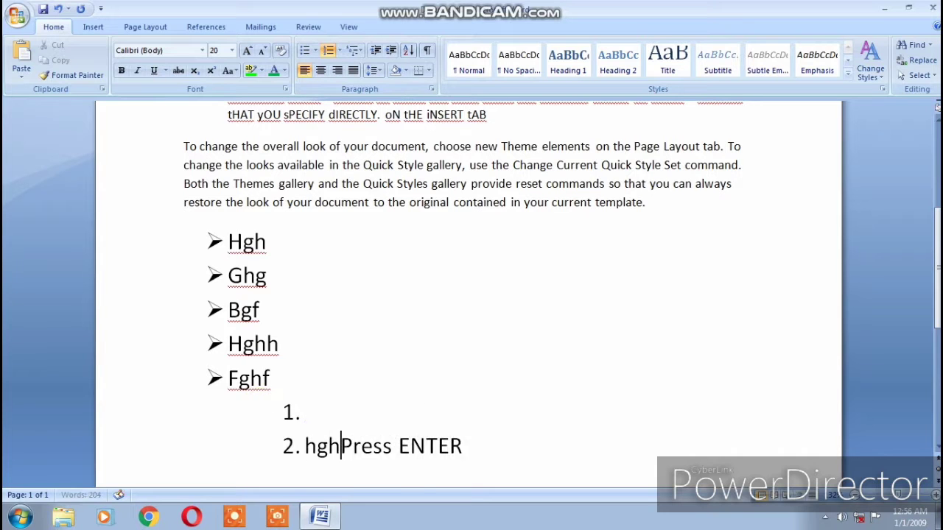
pyautogui.press('Return')
pyautogui.write('fgPress ENTER')
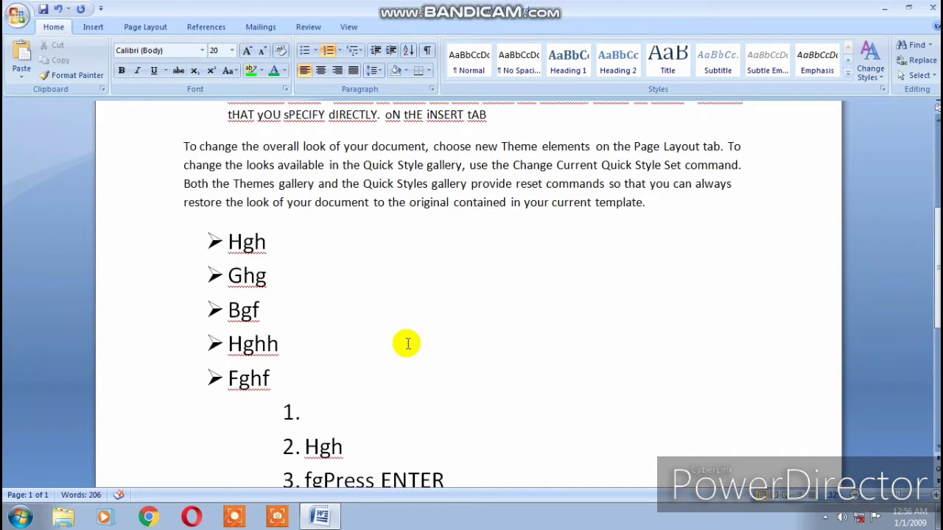
pyautogui.scroll(-3, 406, 343)
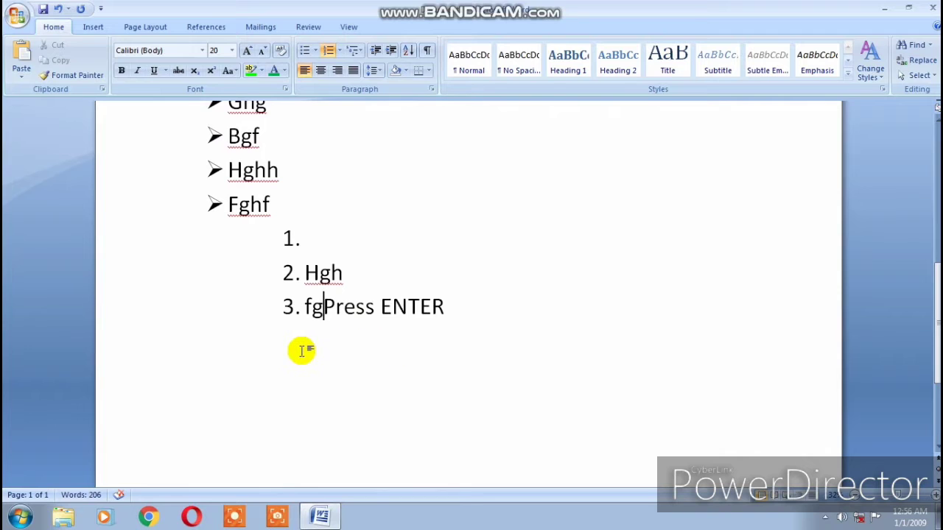
pyautogui.press('Return')
pyautogui.write('fgf')
pyautogui.press('Return')
pyautogui.write('h')
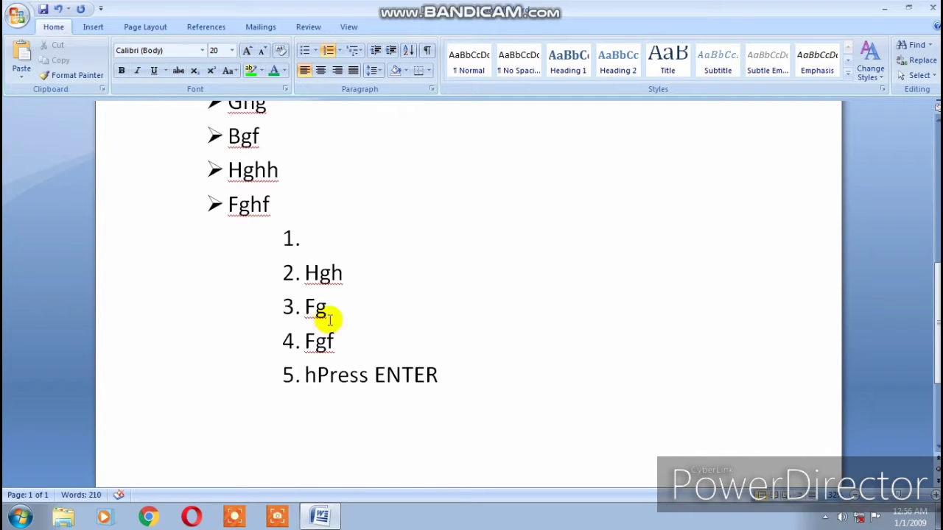
# Step: Apply the 1) a) i) multilevel list format to the numbered list
pyautogui.click(356, 53)
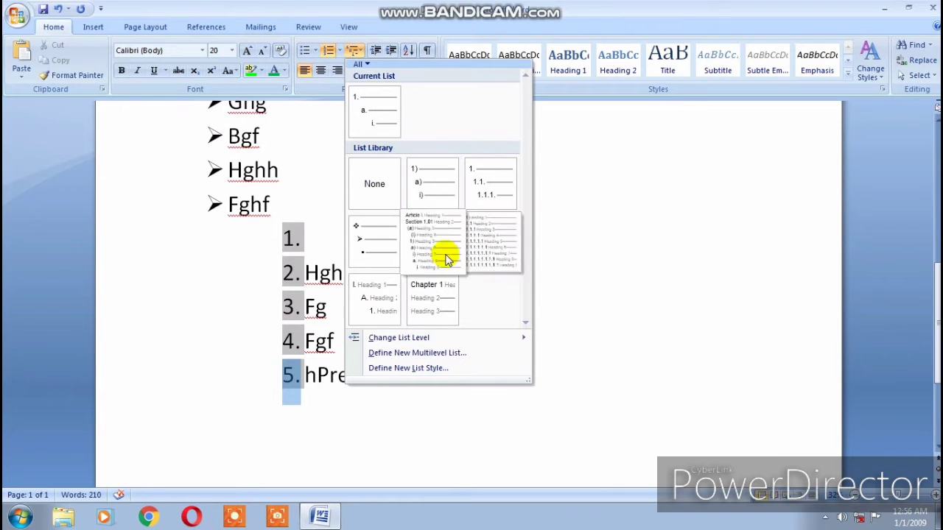
pyautogui.click(593, 286)
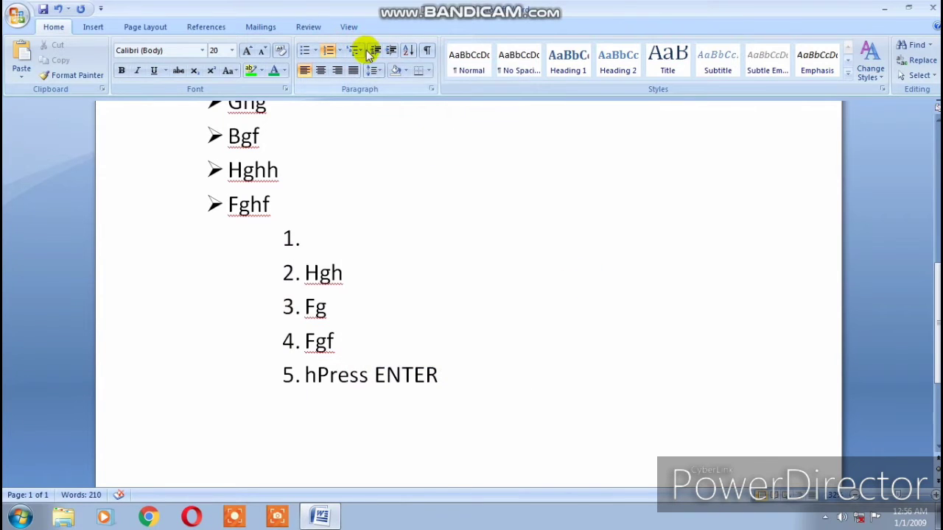
pyautogui.click(364, 50)
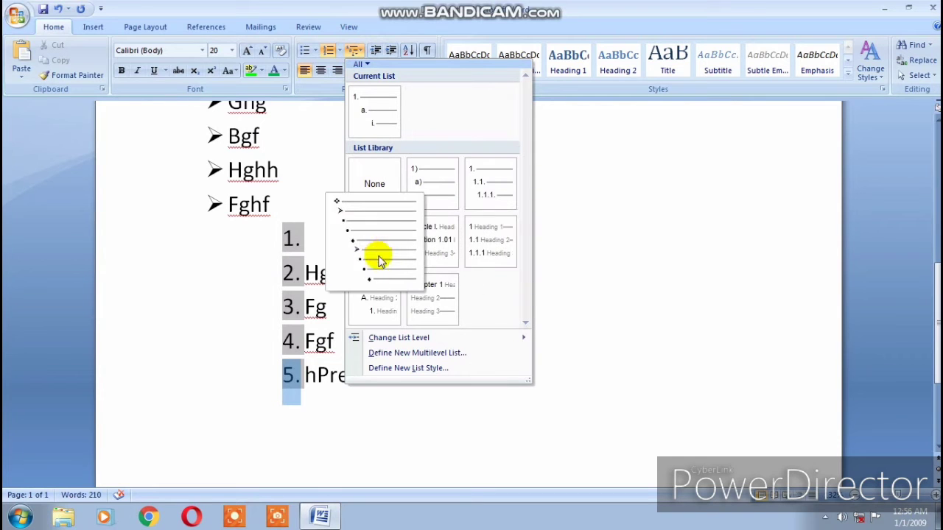
pyautogui.click(418, 186)
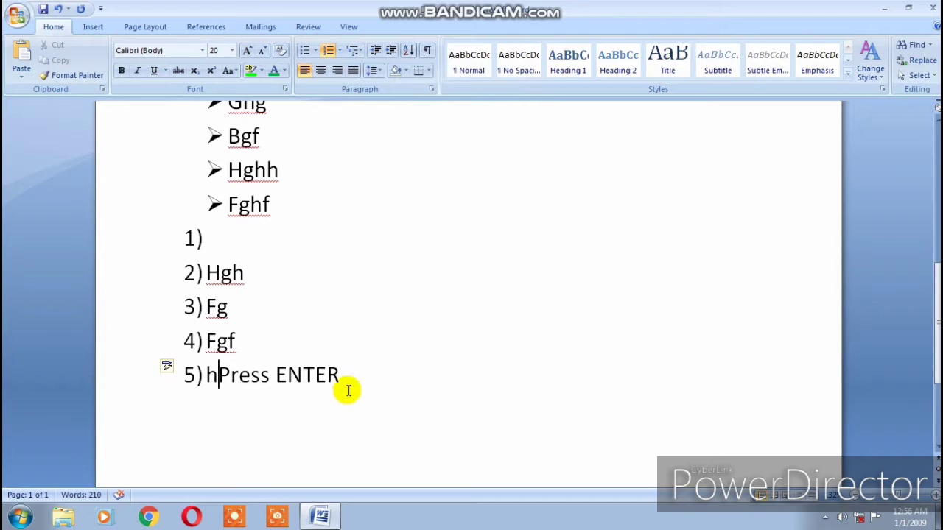
# Step: Add the items "hhg", "hgh" and "hh" at the end of the numbered list
pyautogui.click(353, 375)
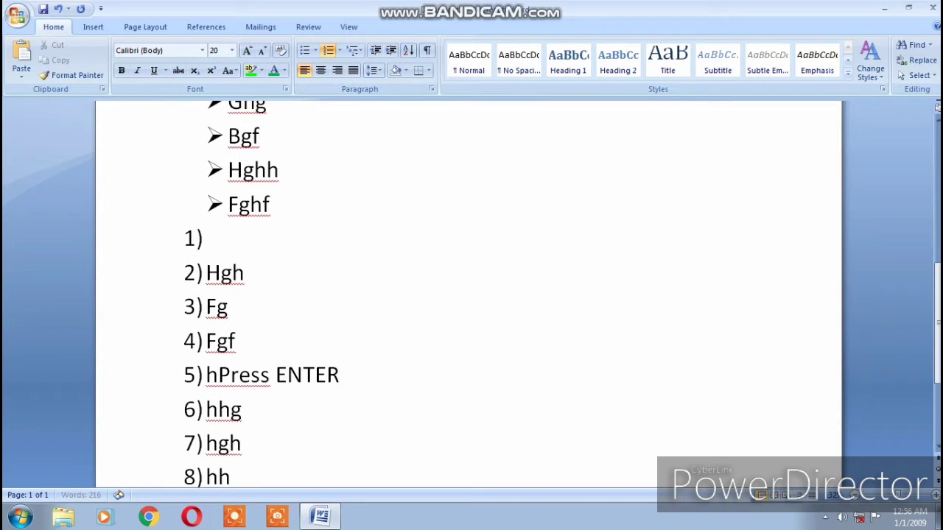
pyautogui.scroll(-3, 327, 357)
pyautogui.click(343, 312)
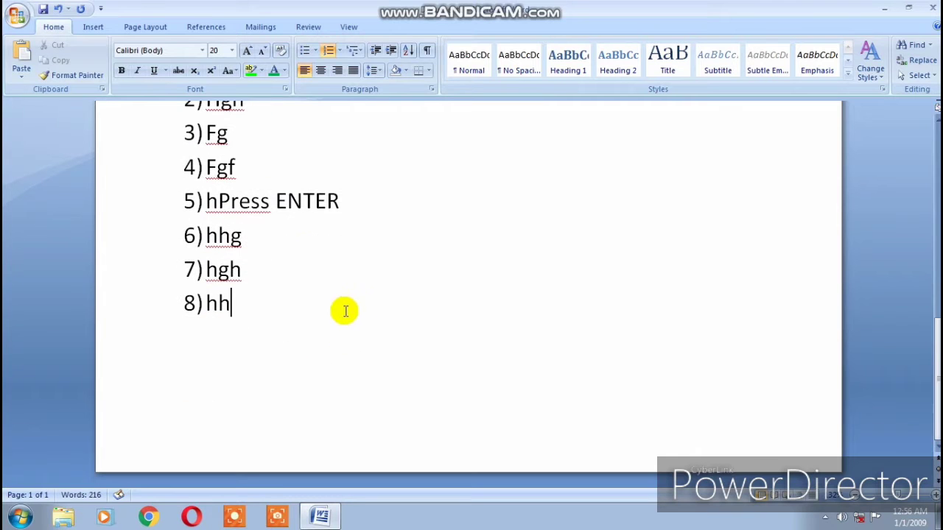
# Step: Reapply the 1) a) i) multilevel format, demote the last item to level a), extend it to "hhhj" and add "hjg" below
pyautogui.click(360, 52)
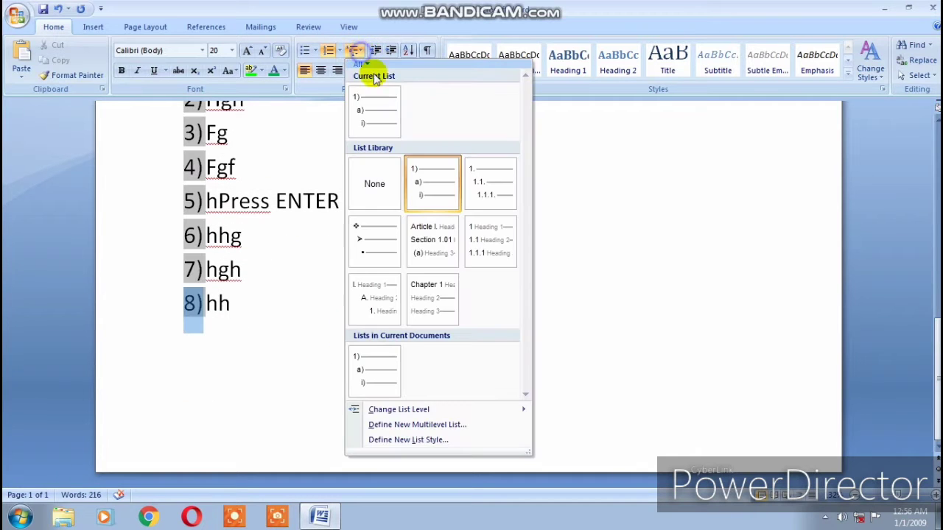
pyautogui.click(428, 194)
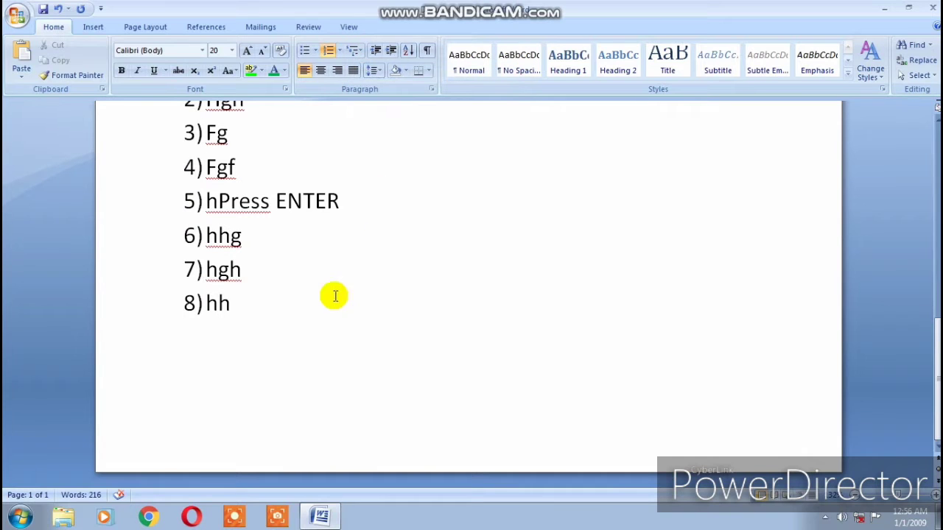
pyautogui.click(357, 53)
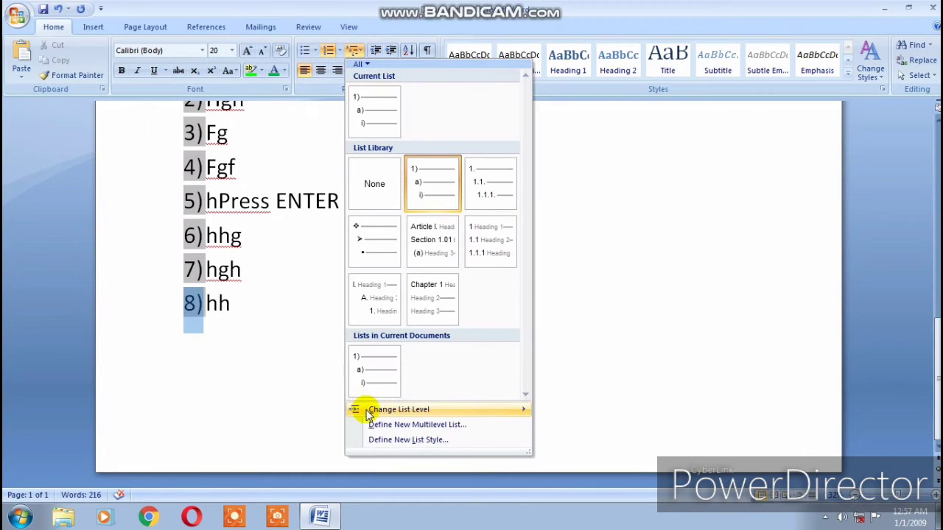
pyautogui.moveTo(444, 414)
pyautogui.click(564, 310)
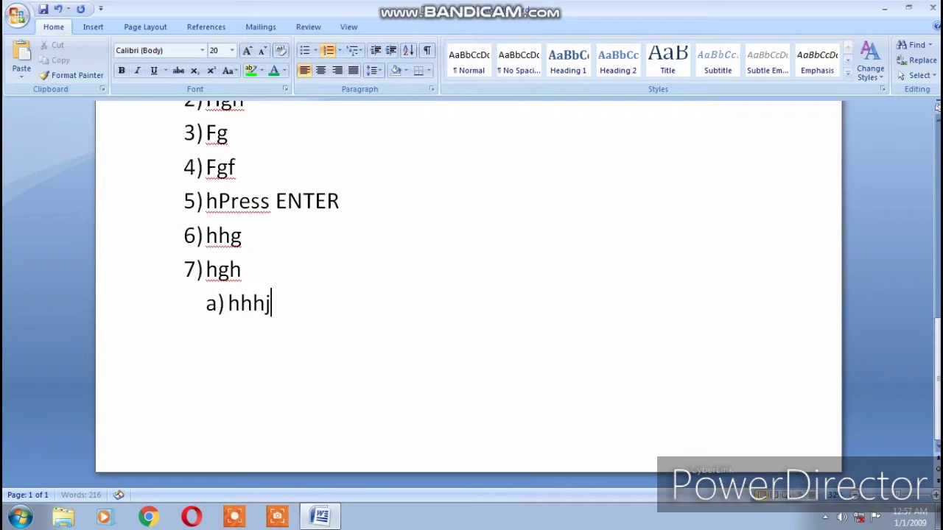
pyautogui.press('Return')
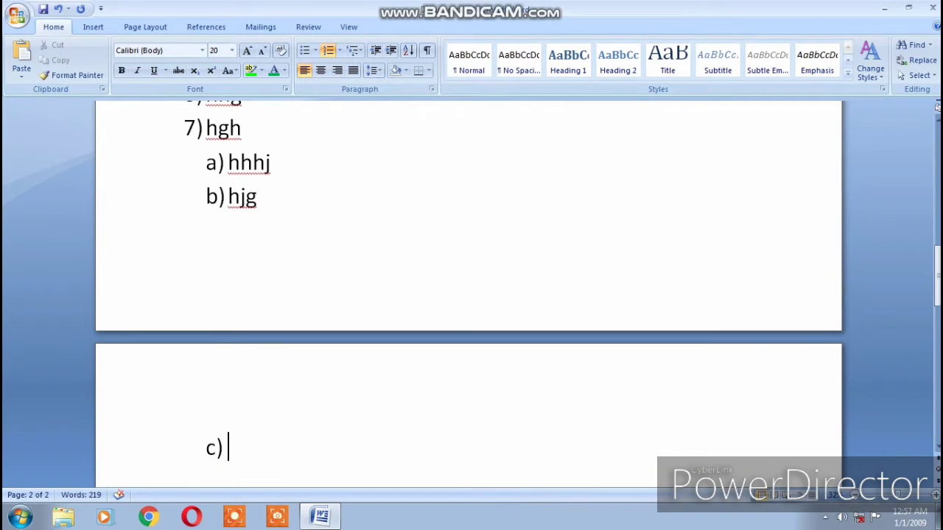
# Step: Delete the five arrow-bulleted items from "Hgh" to "Fghf" above the numbered list
pyautogui.scroll(10, 295, 214)
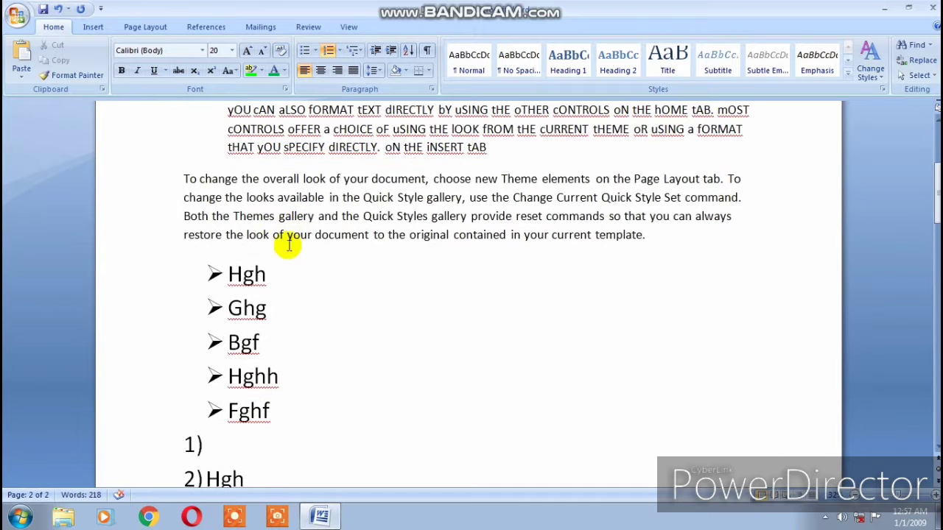
pyautogui.moveTo(291, 439); pyautogui.dragTo(185, 276)
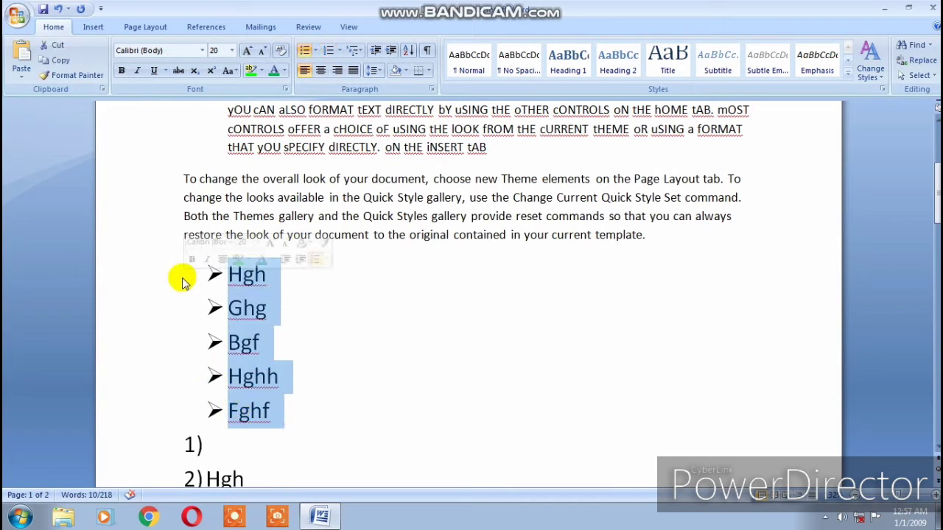
pyautogui.press('Delete')
# Step: Fill item c) with "jhj", move it to the lowest i. list level, extend it to "jhjkjkj" and add "h" below
pyautogui.scroll(-5, 254, 307)
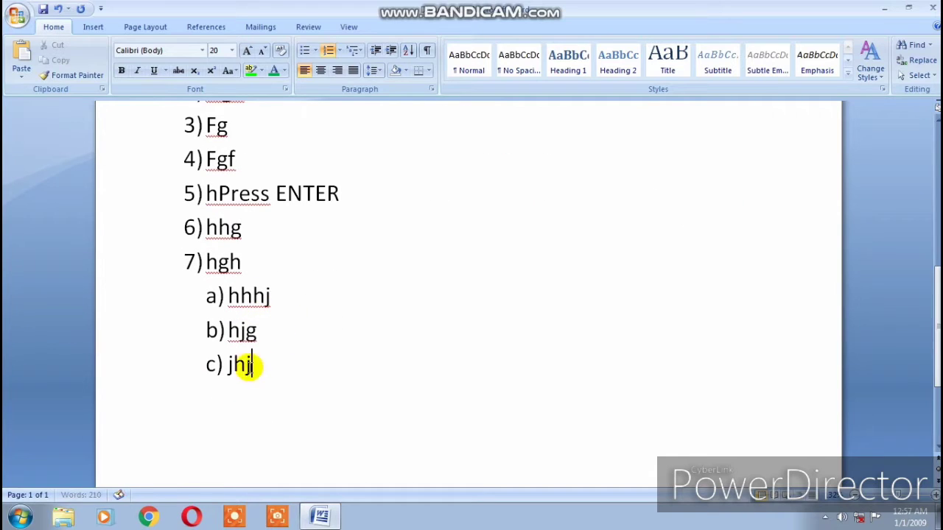
pyautogui.click(357, 55)
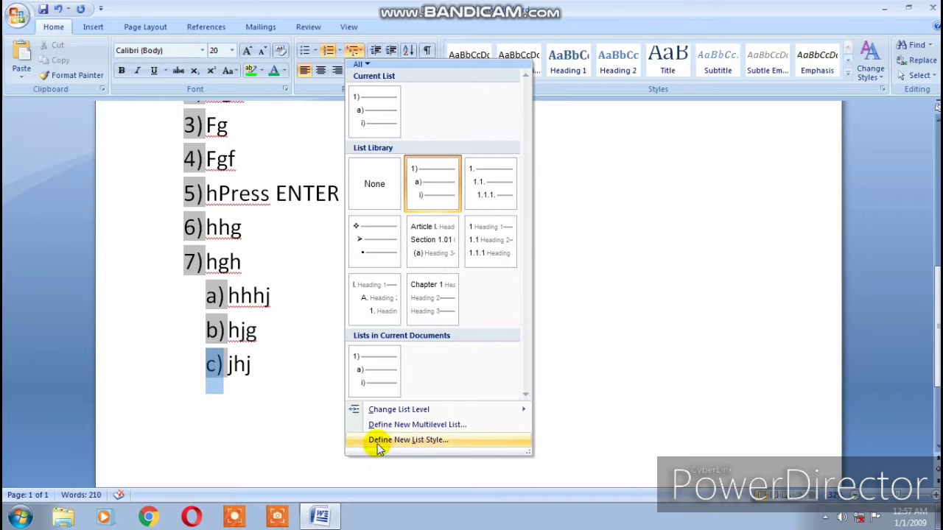
pyautogui.moveTo(371, 411)
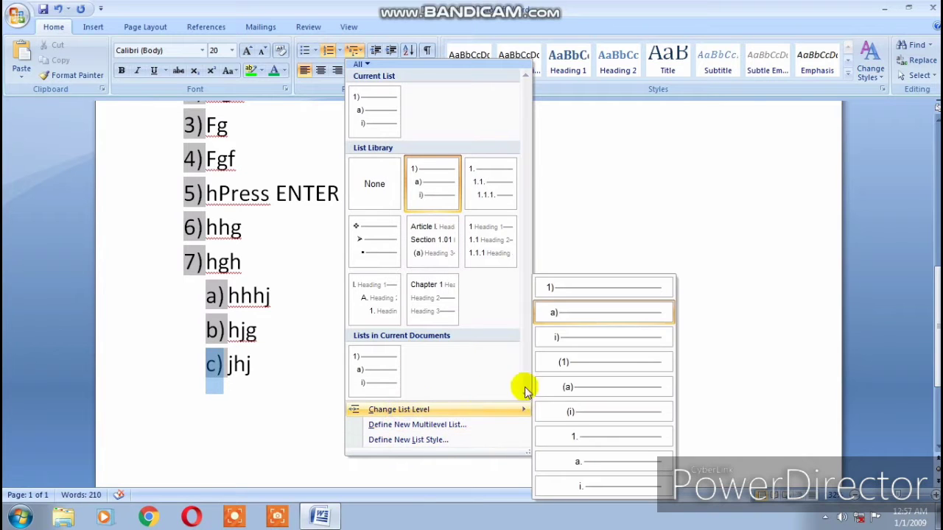
pyautogui.click(593, 494)
pyautogui.write('kjkj')
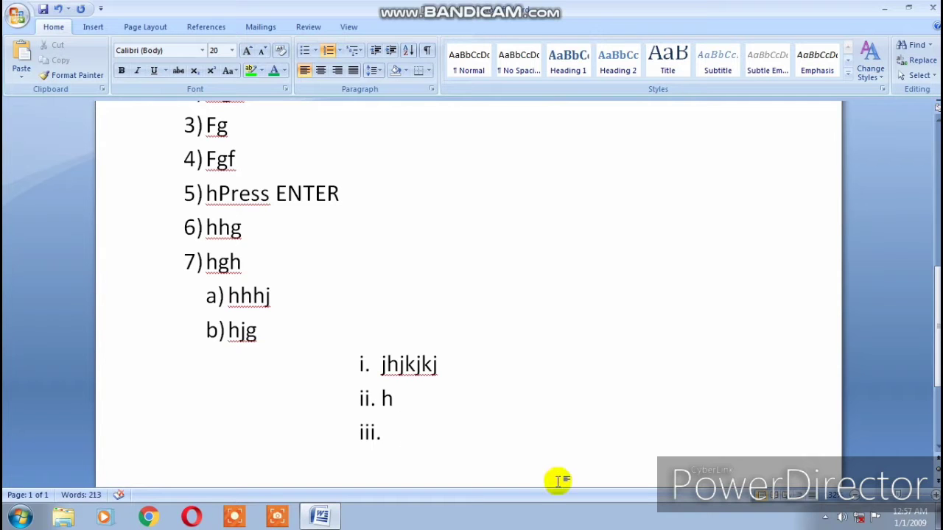
# Step: Delete the entire multilevel list below the last body paragraph
pyautogui.moveTo(386, 443); pyautogui.dragTo(157, 103)
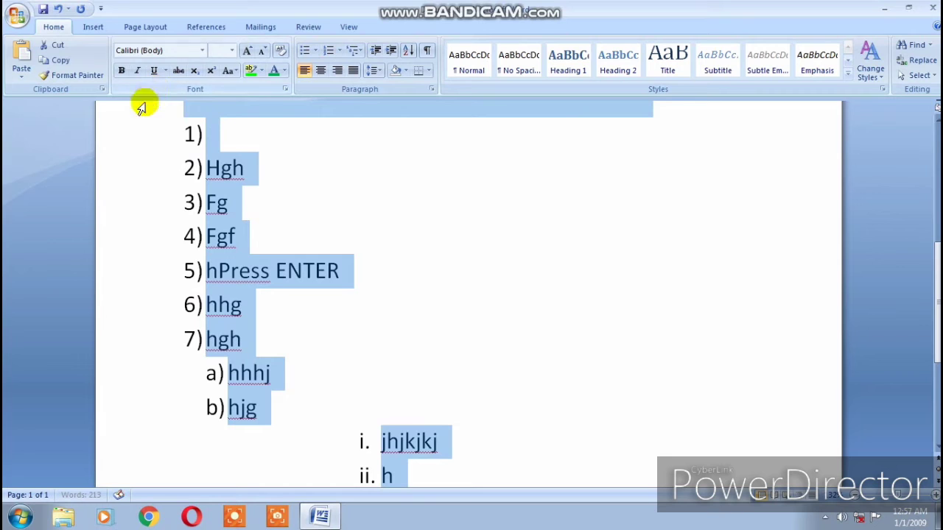
pyautogui.scroll(3, 366, 230)
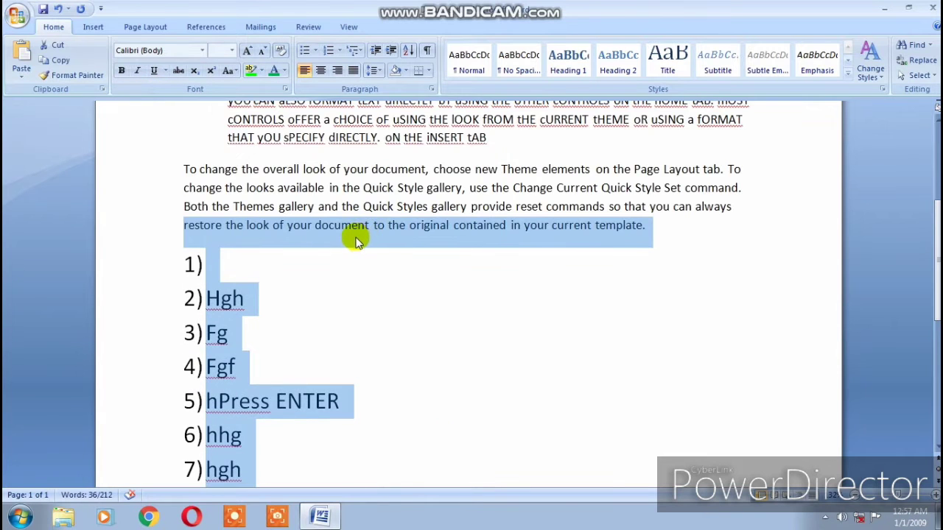
pyautogui.scroll(-1, 367, 229)
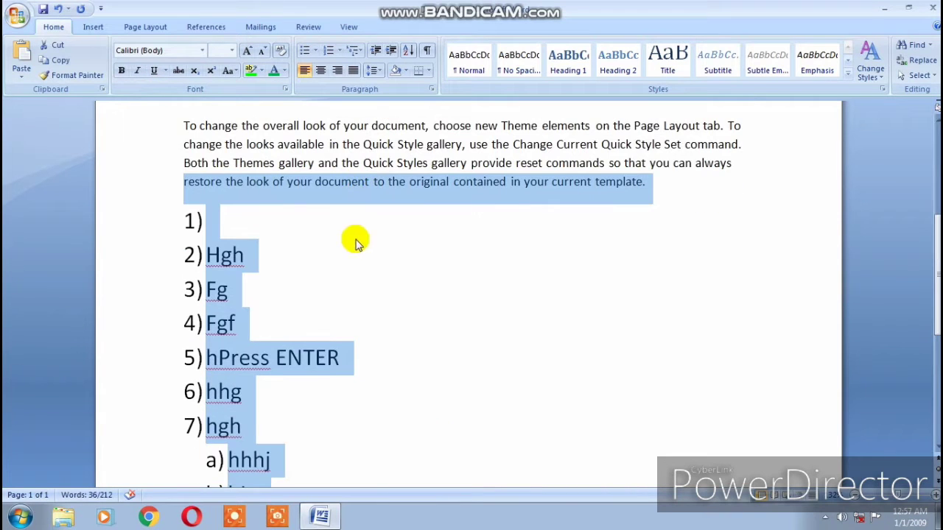
pyautogui.click(193, 221)
pyautogui.moveTo(218, 218); pyautogui.dragTo(346, 503)
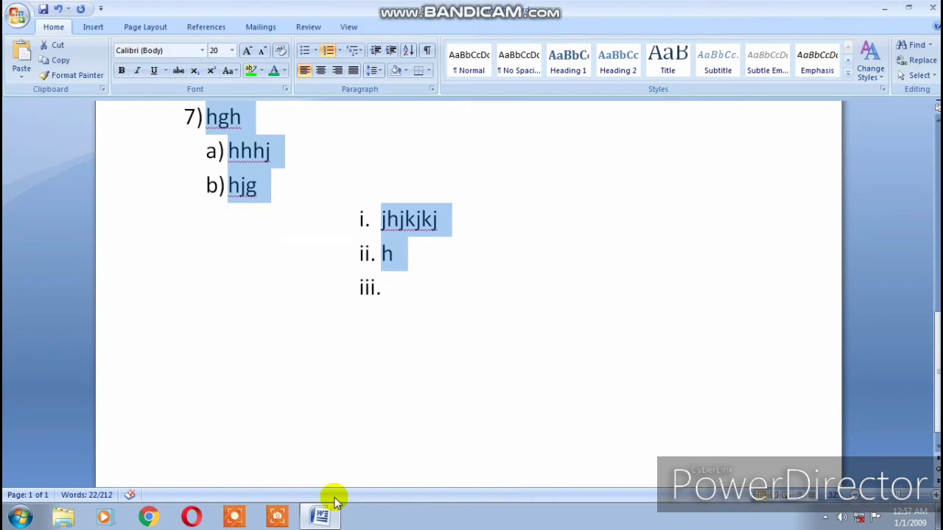
pyautogui.press('Delete')
pyautogui.scroll(2, 322, 427)
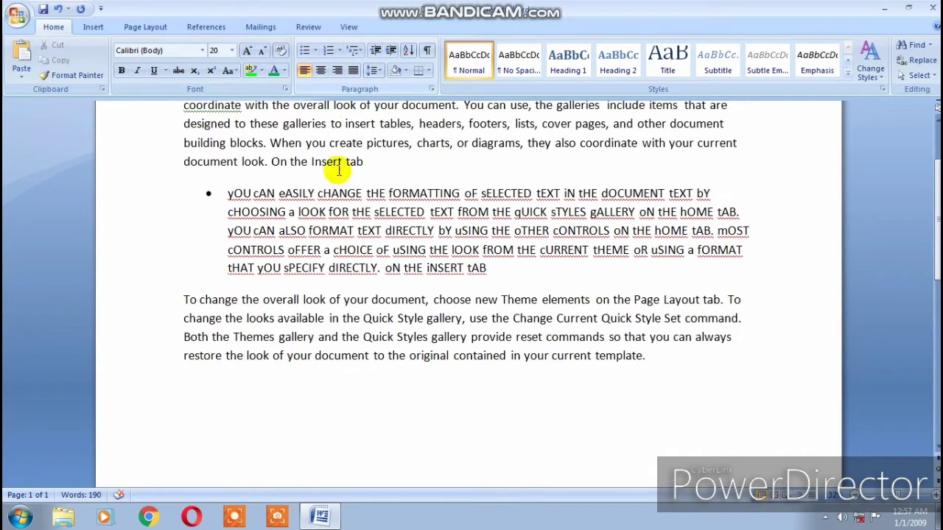
# Step: Try decreasing and increasing the bulleted paragraph's indent, leave it indented deeper than before, and justify its text
pyautogui.moveTo(183, 298); pyautogui.dragTo(738, 319)
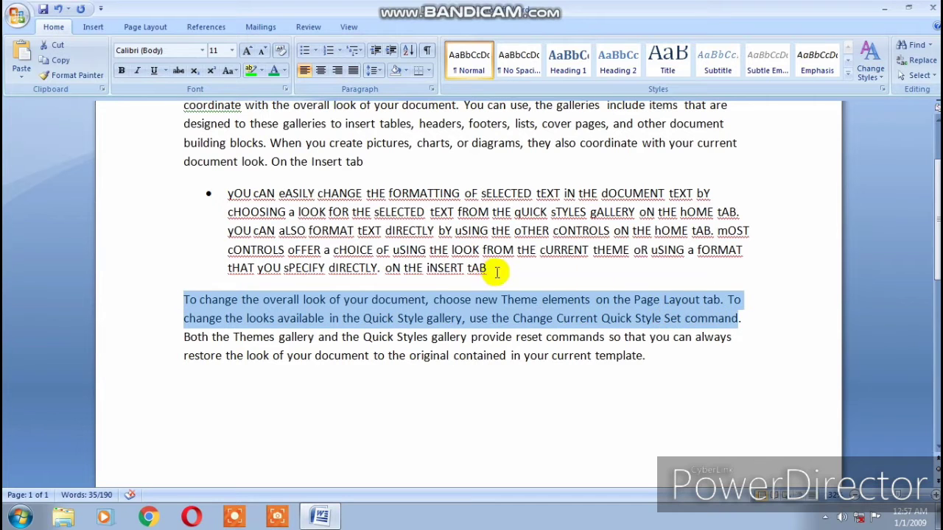
pyautogui.moveTo(487, 268); pyautogui.dragTo(272, 270)
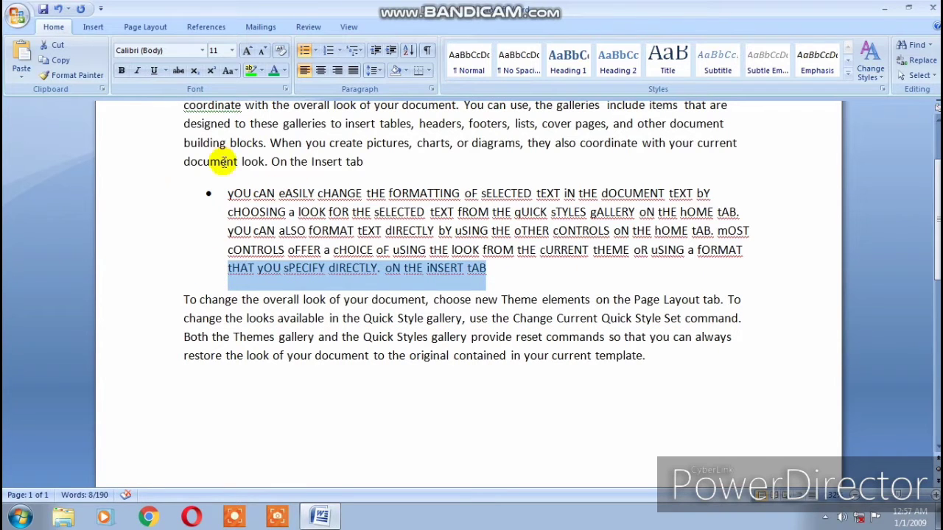
pyautogui.click(374, 49)
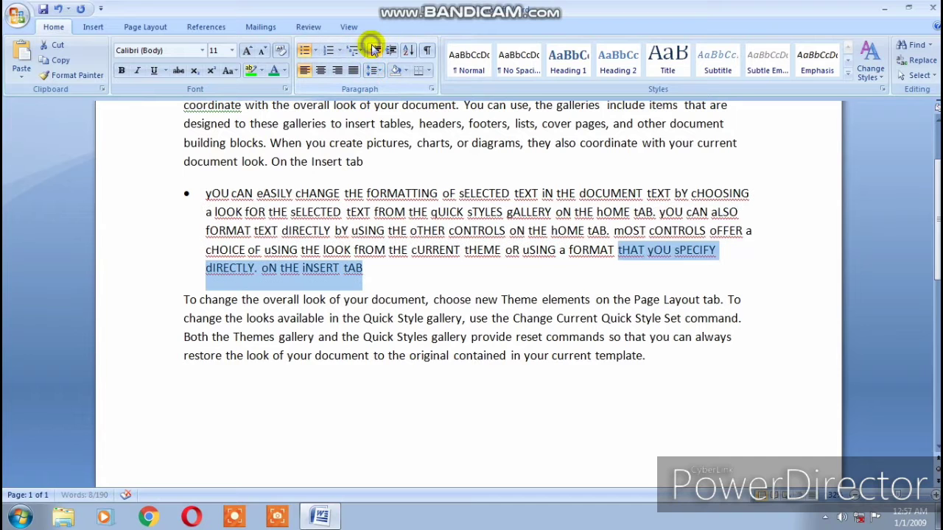
pyautogui.click(389, 50)
pyautogui.click(389, 50)
pyautogui.click(390, 50)
pyautogui.click(389, 51)
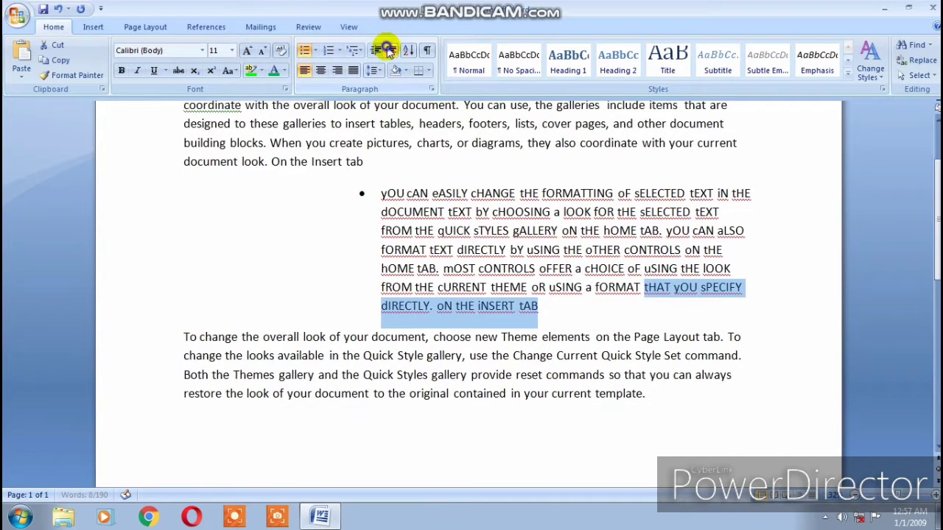
pyautogui.click(390, 50)
pyautogui.click(375, 51)
pyautogui.click(376, 52)
pyautogui.click(375, 52)
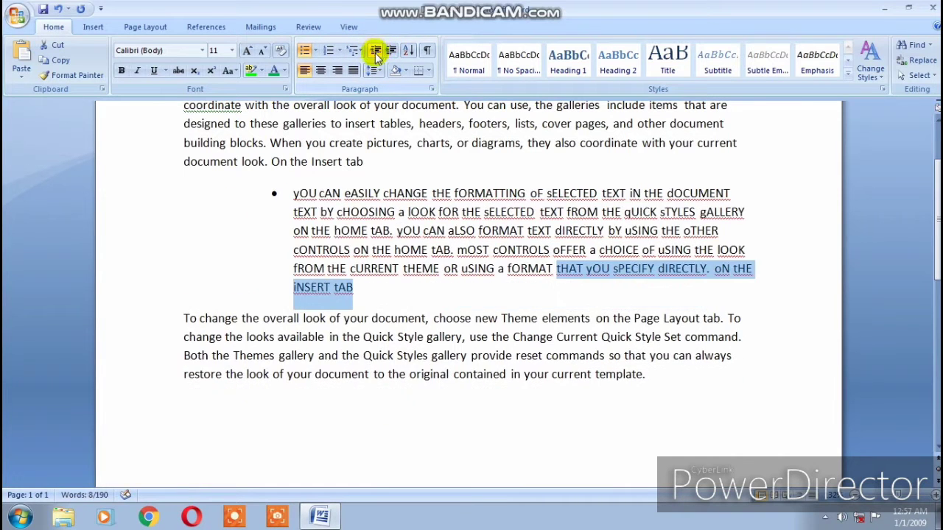
pyautogui.click(309, 71)
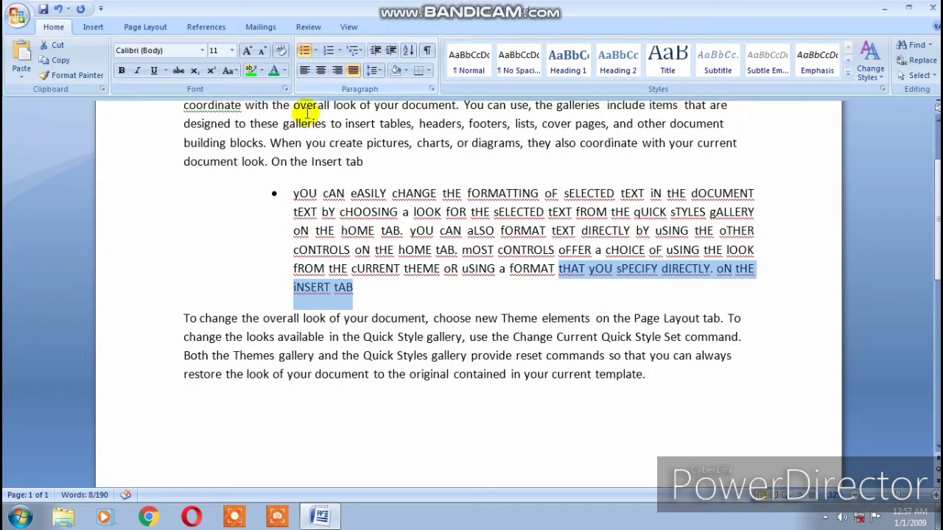
pyautogui.click(178, 237)
# Step: Try centre and right alignment on the document's first paragraph and settle on justified
pyautogui.scroll(3, 273, 276)
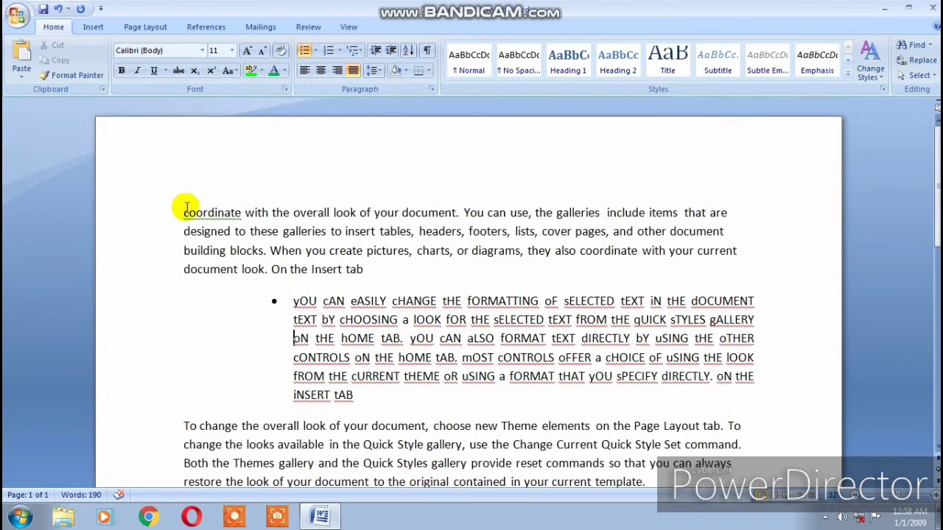
pyautogui.moveTo(178, 215); pyautogui.dragTo(363, 269)
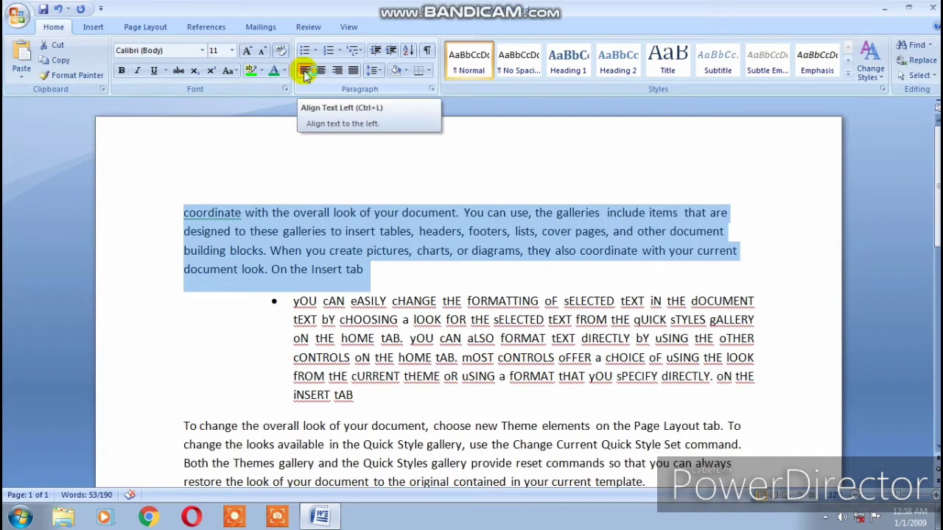
pyautogui.hotkey('ctrl', 'j')
pyautogui.click(319, 70)
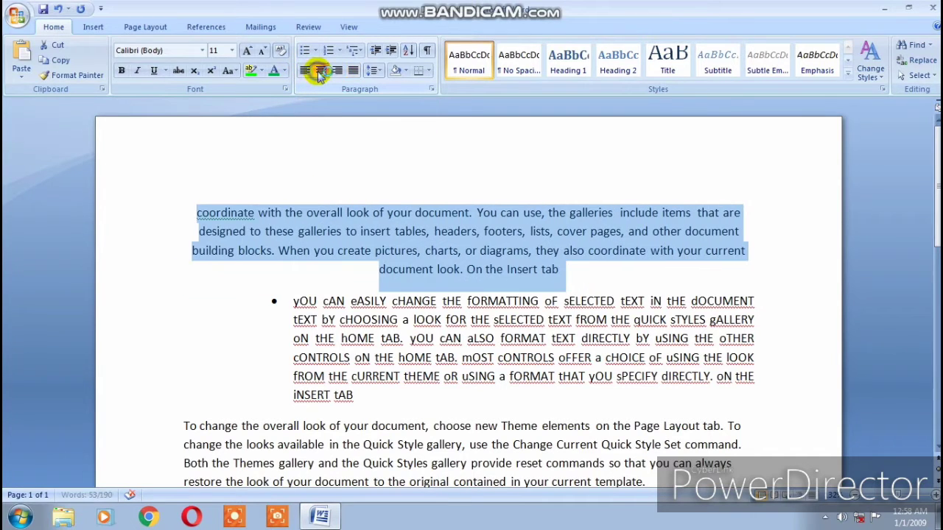
pyautogui.click(336, 71)
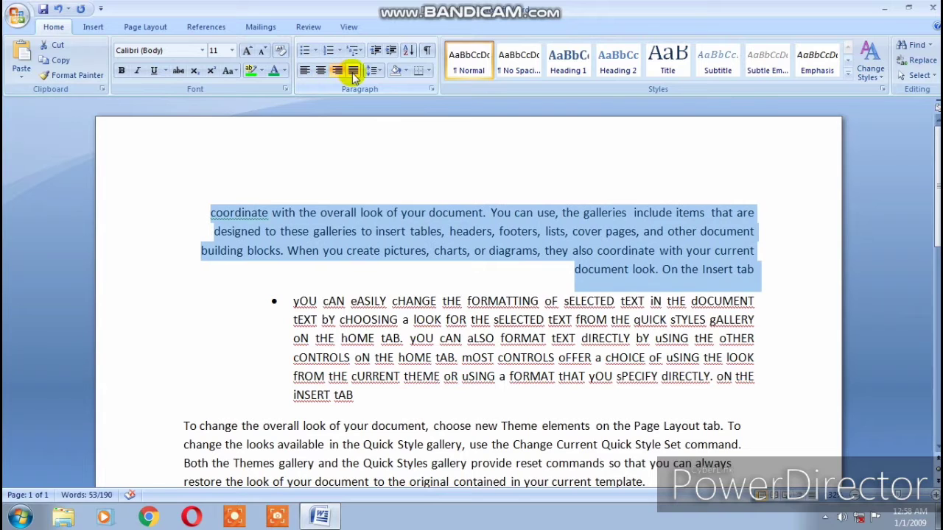
pyautogui.click(353, 70)
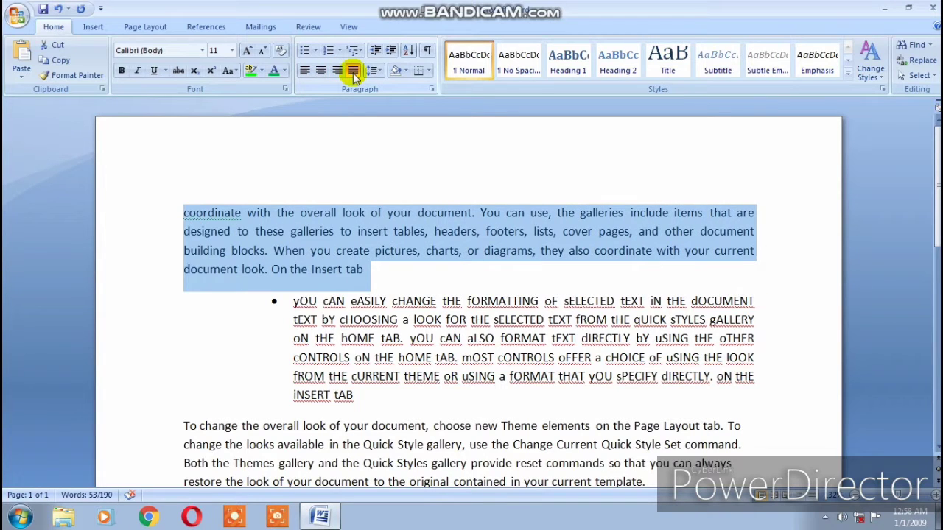
pyautogui.click(339, 71)
pyautogui.click(352, 71)
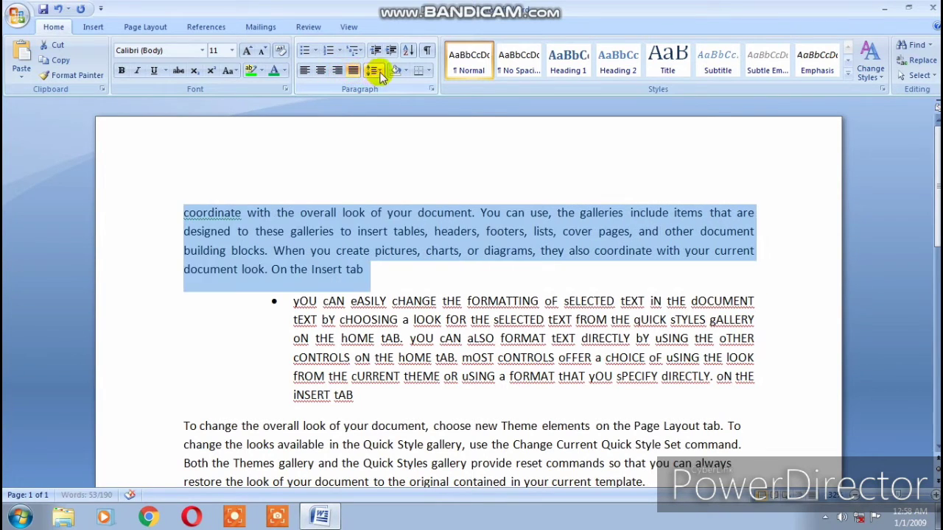
# Step: Try line spacings of 2.5 and 1.15 on the first paragraph and set it to 3.0
pyautogui.click(380, 75)
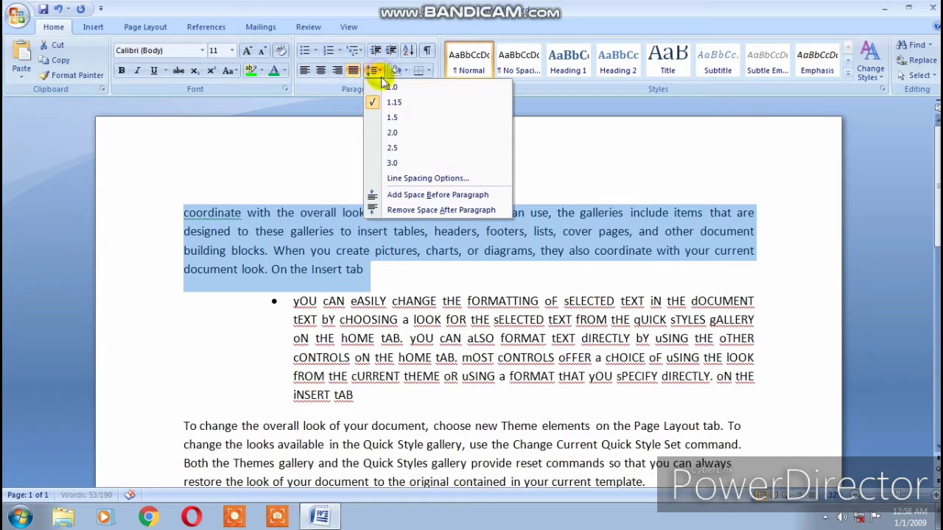
pyautogui.click(395, 146)
pyautogui.click(374, 71)
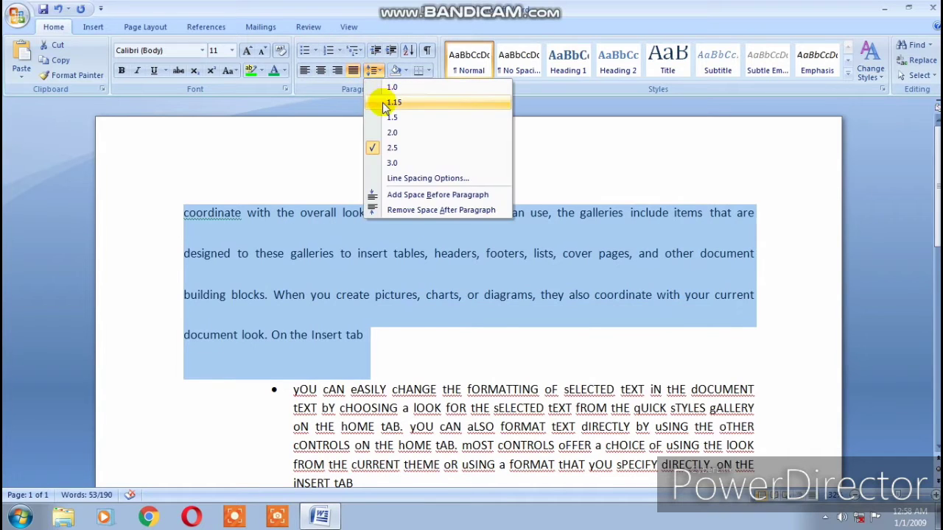
pyautogui.click(384, 104)
pyautogui.click(372, 70)
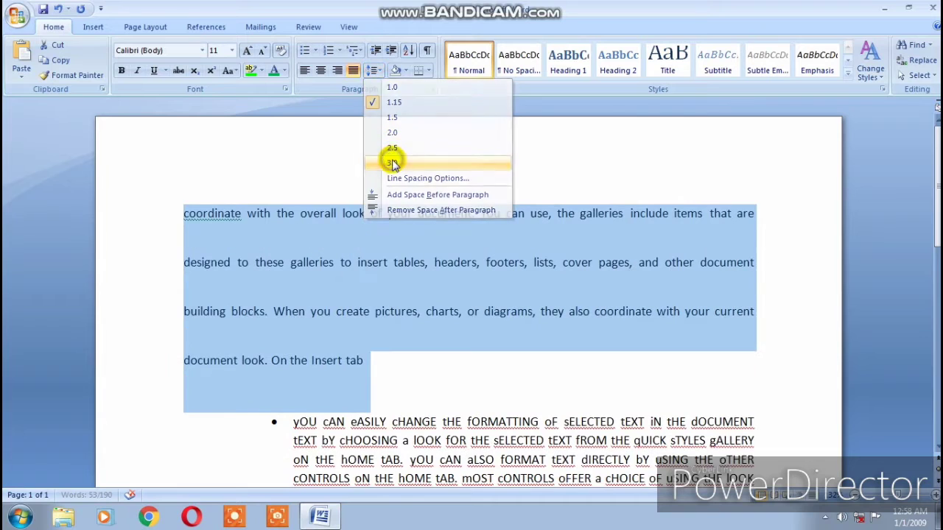
pyautogui.click(392, 163)
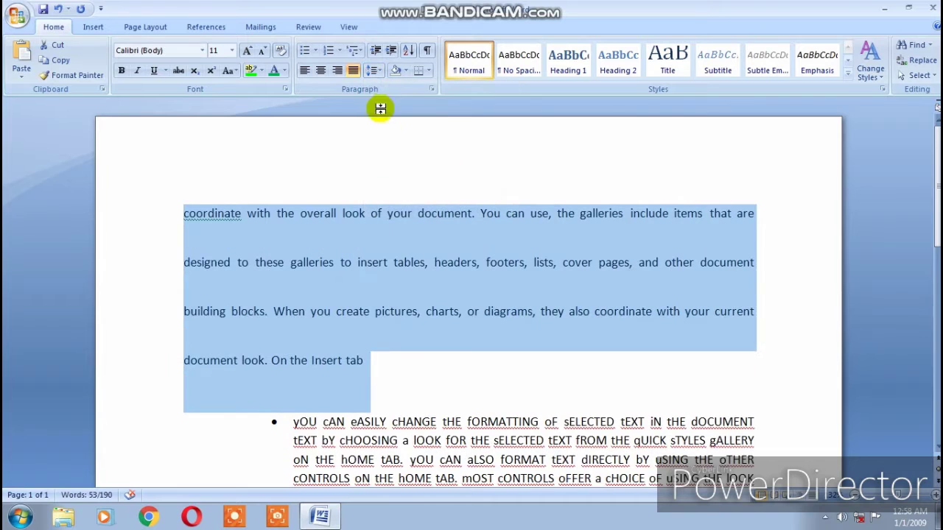
# Step: Shade the first paragraph yellow and clear the shading again with No Color
pyautogui.click(404, 71)
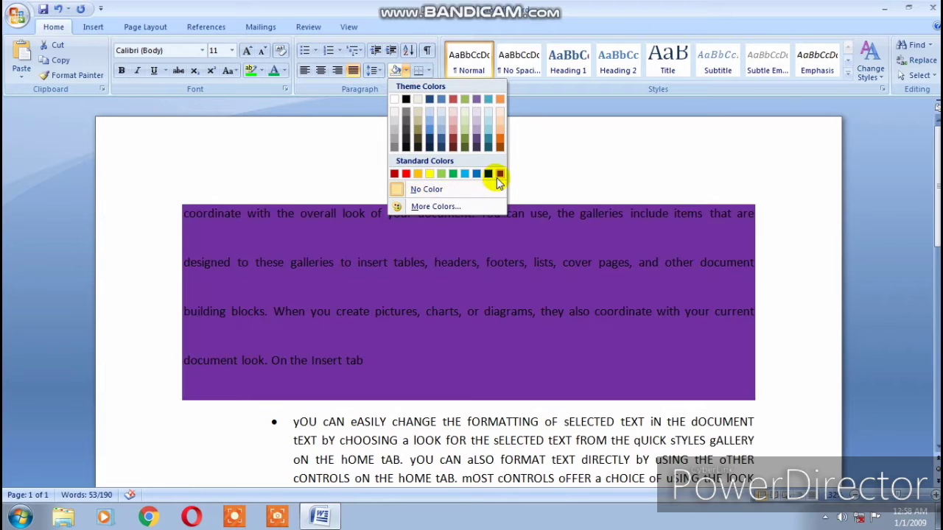
pyautogui.click(428, 175)
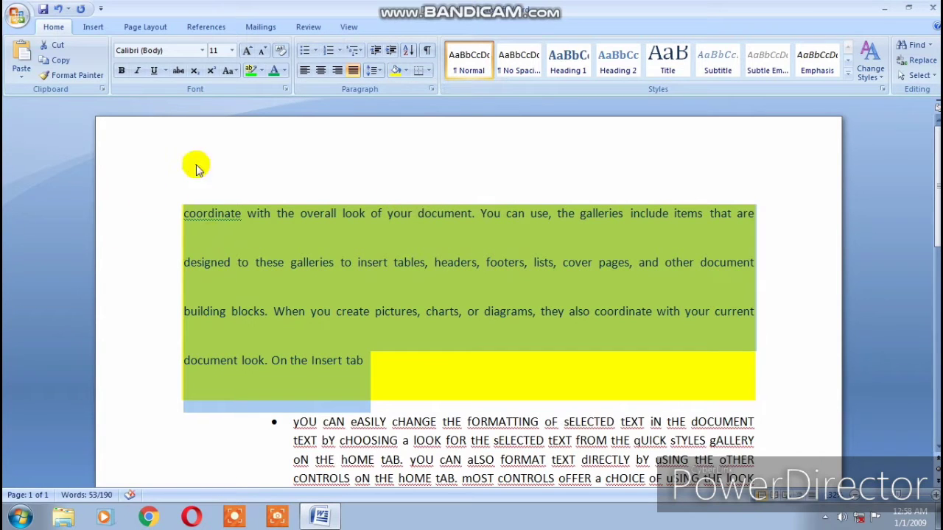
pyautogui.click(402, 71)
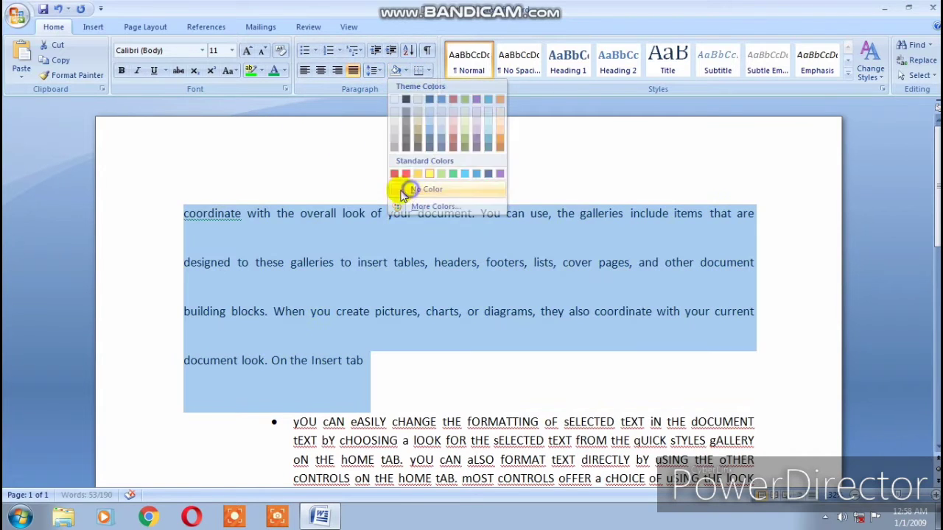
# Step: Clear the first paragraph's justified alignment so it is left-aligned, and set its line spacing to 1.5
pyautogui.click(402, 193)
pyautogui.click(358, 71)
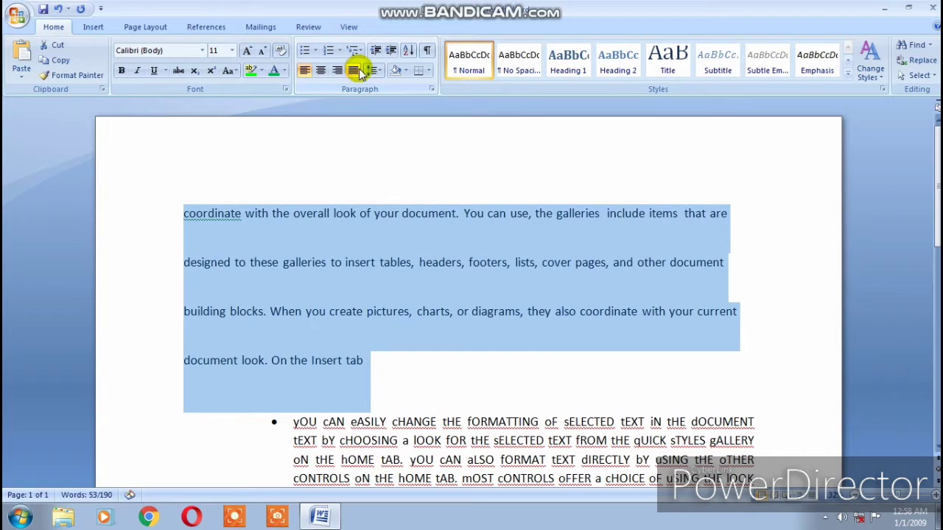
pyautogui.click(377, 71)
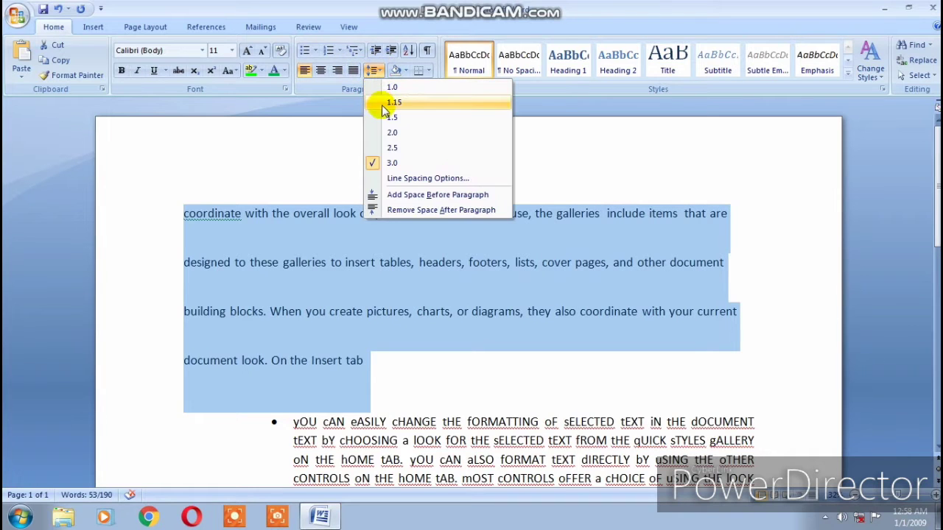
pyautogui.click(386, 117)
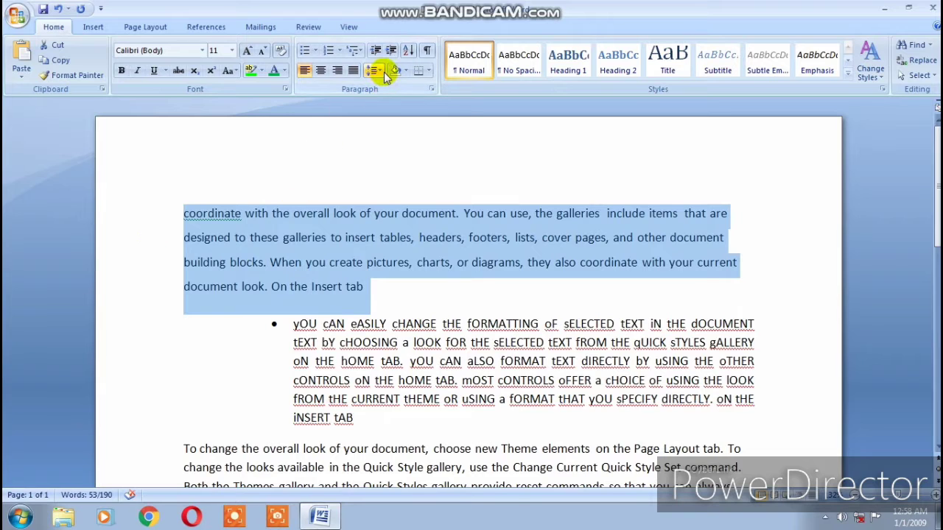
# Step: View the Sort Text options for the first paragraph and leave them without sorting
pyautogui.click(409, 53)
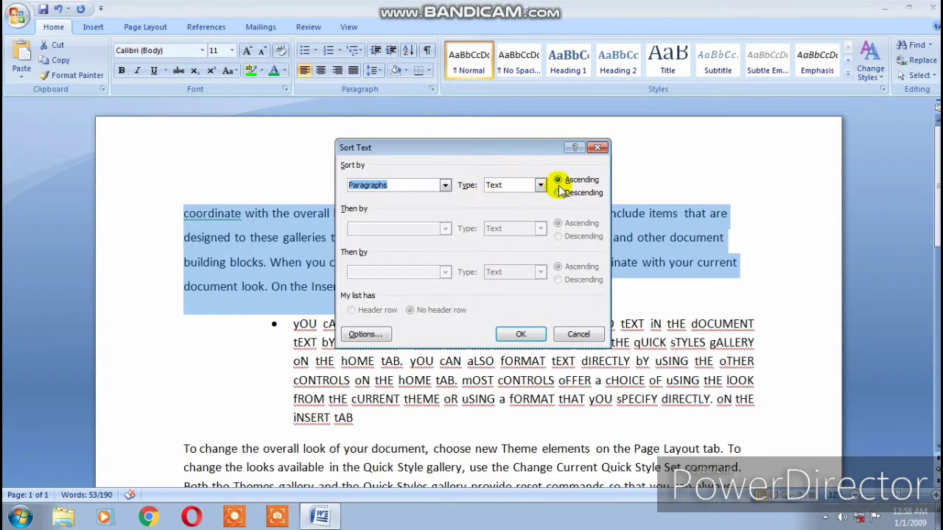
pyautogui.click(597, 147)
pyautogui.click(626, 163)
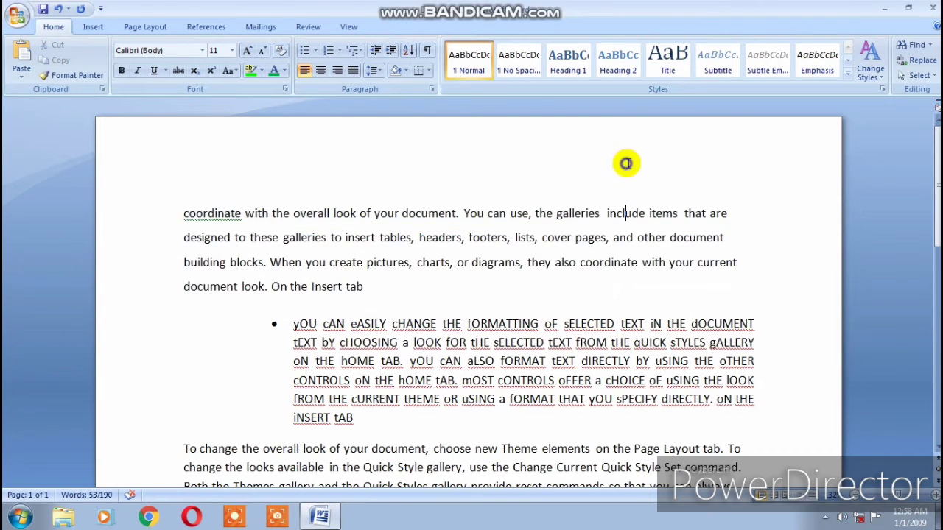
# Step: Enter 1122, 21332 and 3232 on separate lines at size 20 below the last paragraph and sort them as numbers in ascending order
pyautogui.scroll(-5, 345, 363)
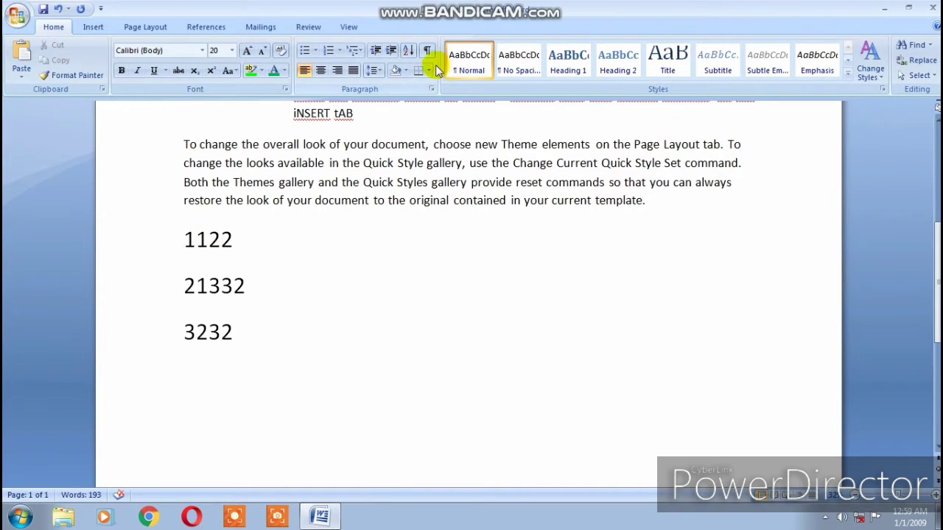
pyautogui.click(415, 55)
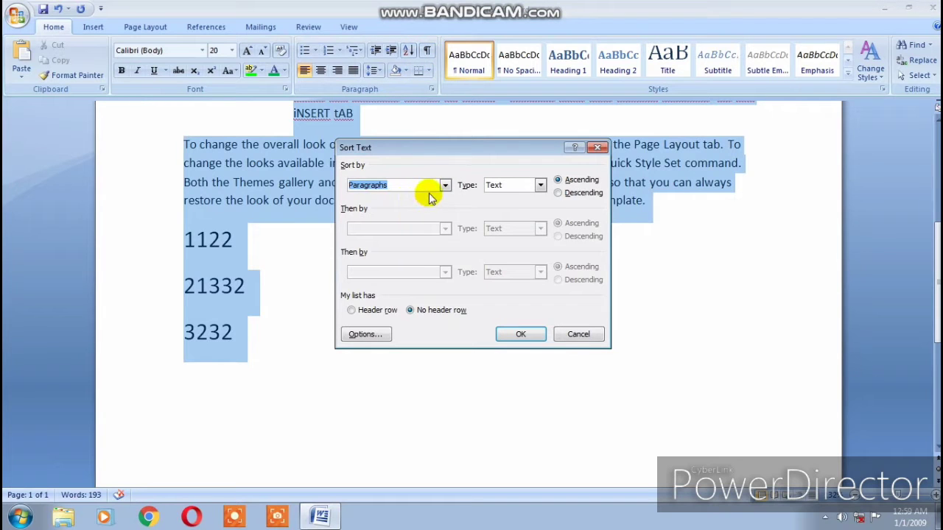
pyautogui.click(571, 335)
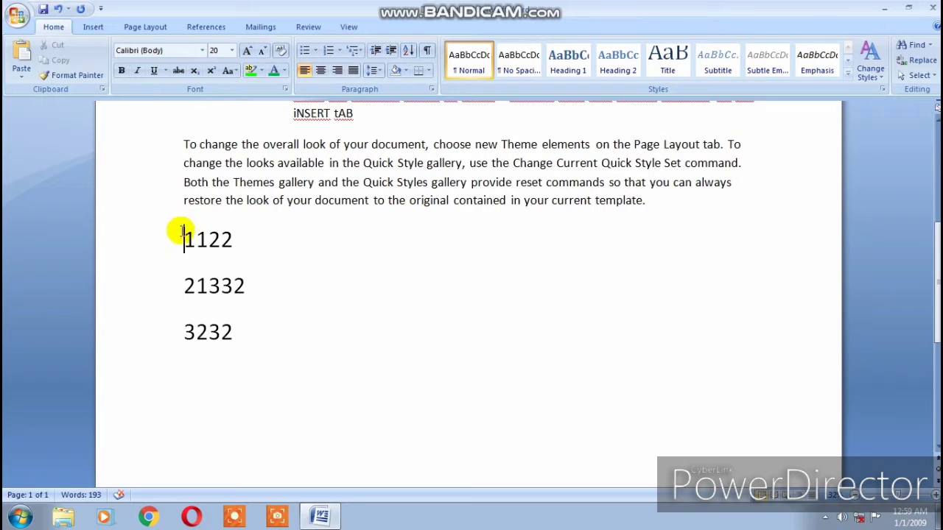
pyautogui.moveTo(181, 232); pyautogui.dragTo(230, 331)
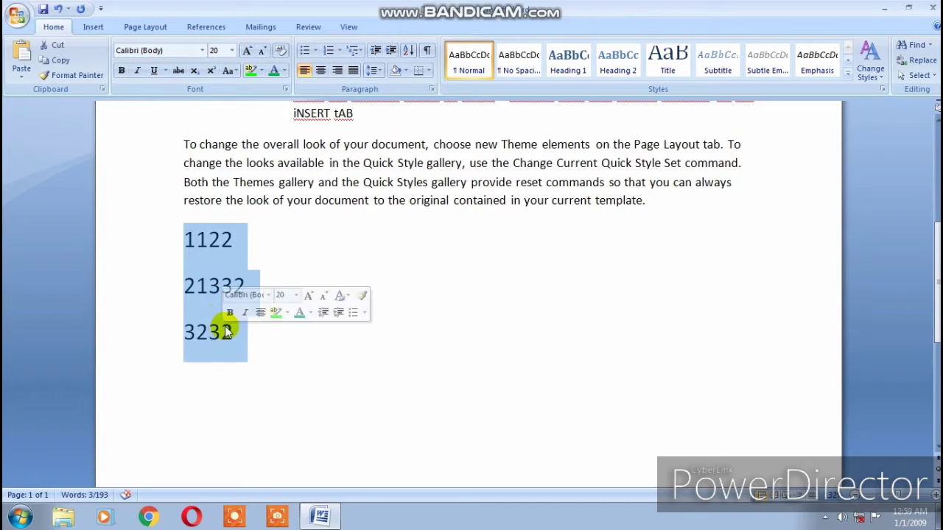
pyautogui.click(409, 51)
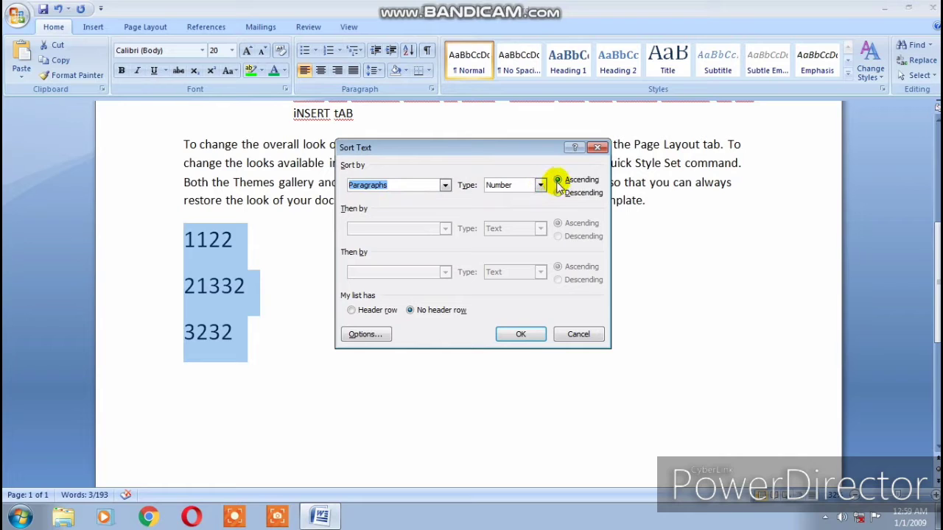
pyautogui.click(520, 340)
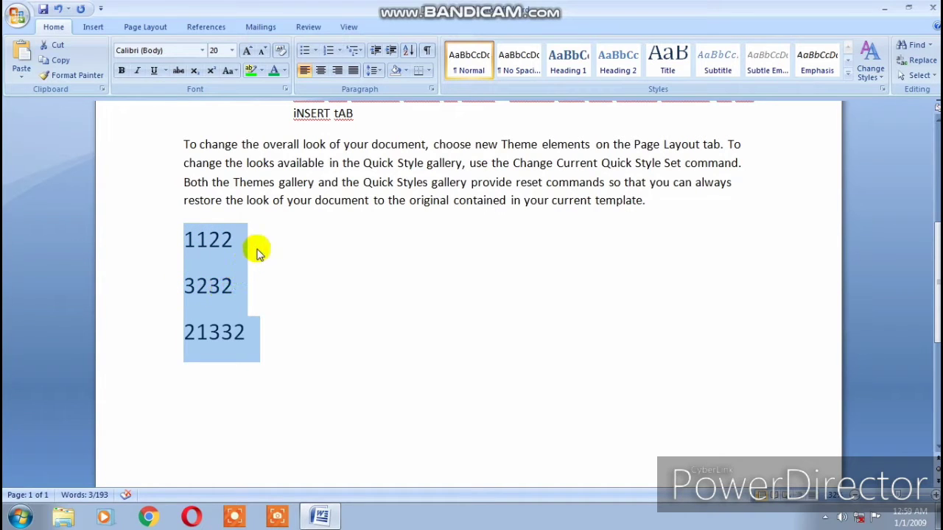
pyautogui.click(350, 207)
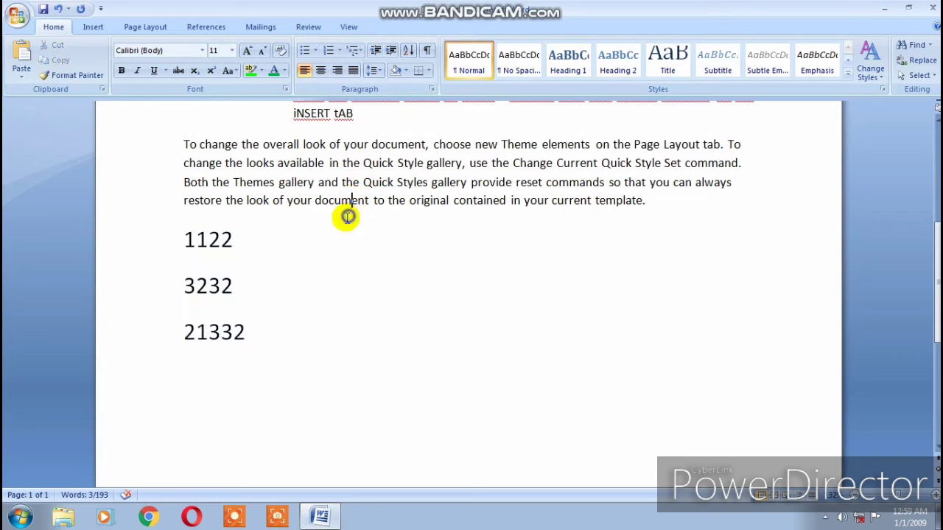
# Step: Delete the three sorted numbers below the last paragraph
pyautogui.click(261, 345)
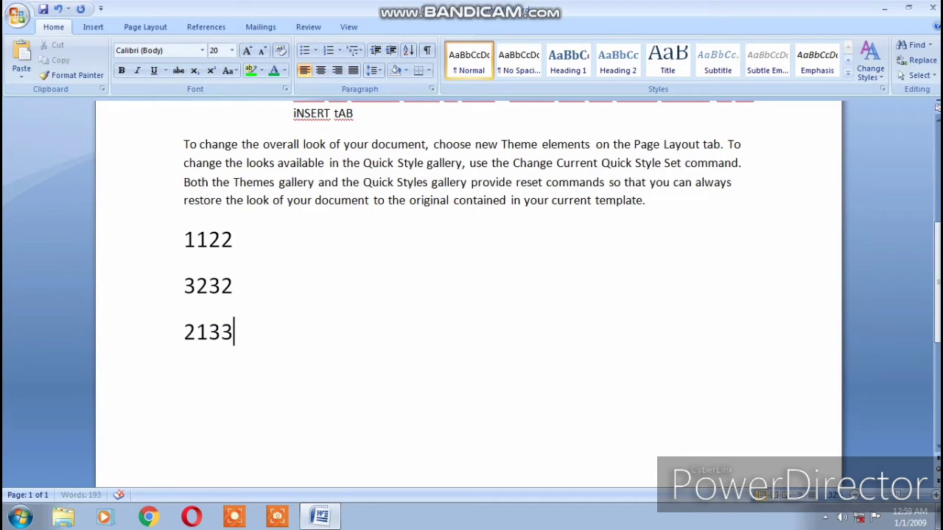
pyautogui.press('BackSpace')
pyautogui.press('BackSpace')
pyautogui.moveTo(253, 242); pyautogui.dragTo(181, 240)
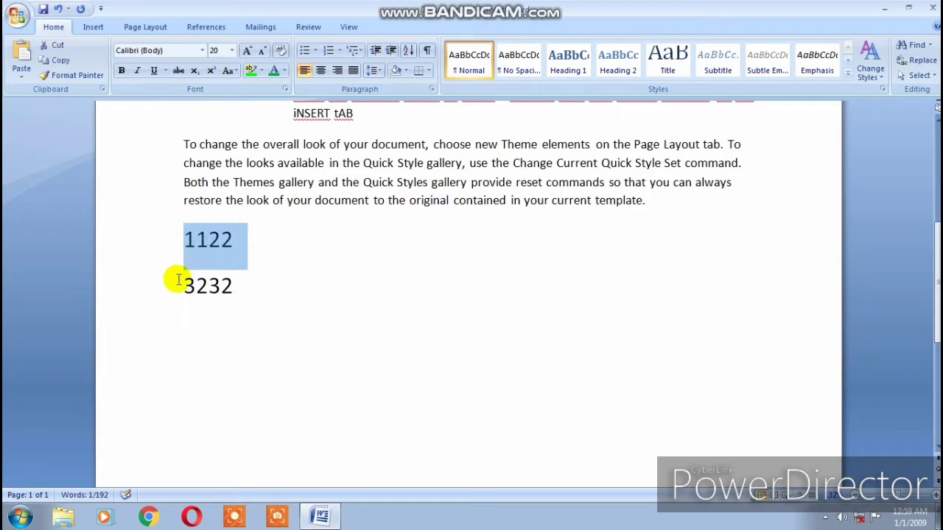
pyautogui.press('BackSpace')
pyautogui.moveTo(252, 246); pyautogui.dragTo(160, 238)
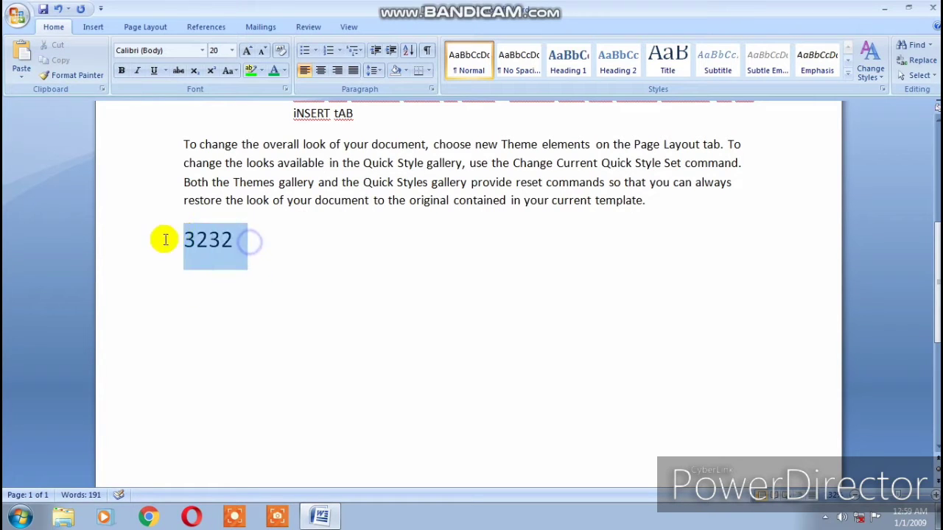
pyautogui.press('BackSpace')
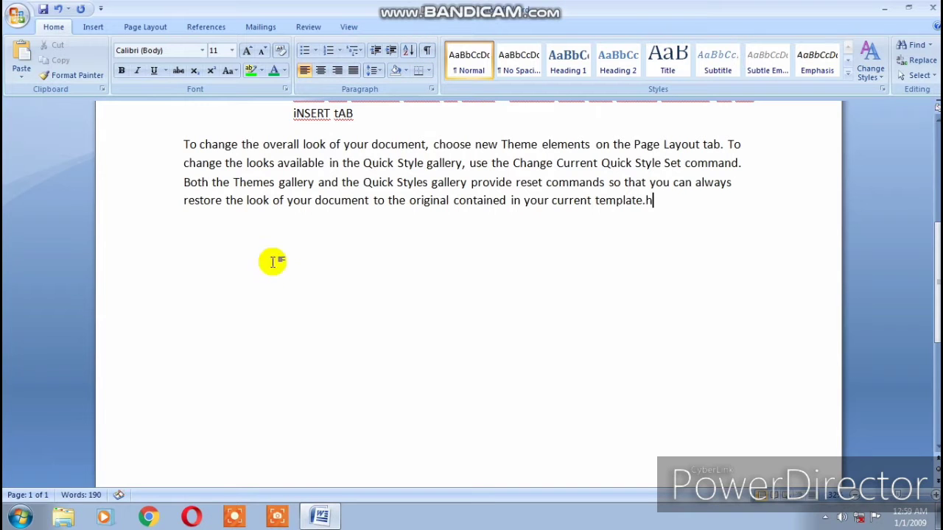
# Step: Try font size 24 on the document's first paragraph and set it to 16
pyautogui.scroll(5, 435, 155)
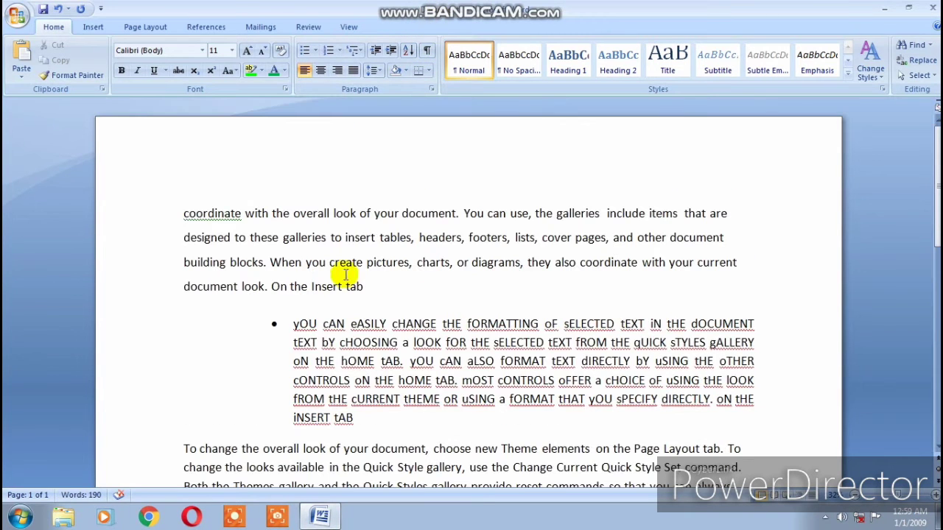
pyautogui.moveTo(371, 292); pyautogui.dragTo(187, 214)
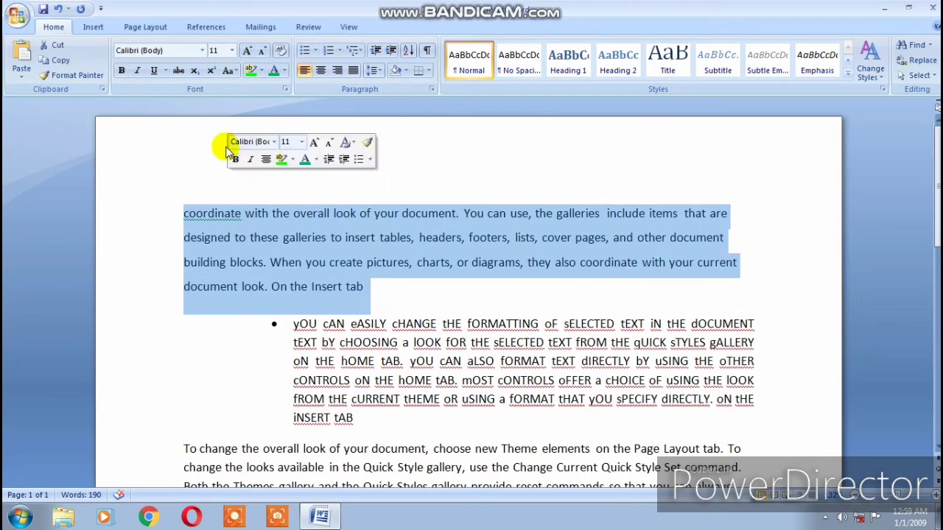
pyautogui.click(232, 50)
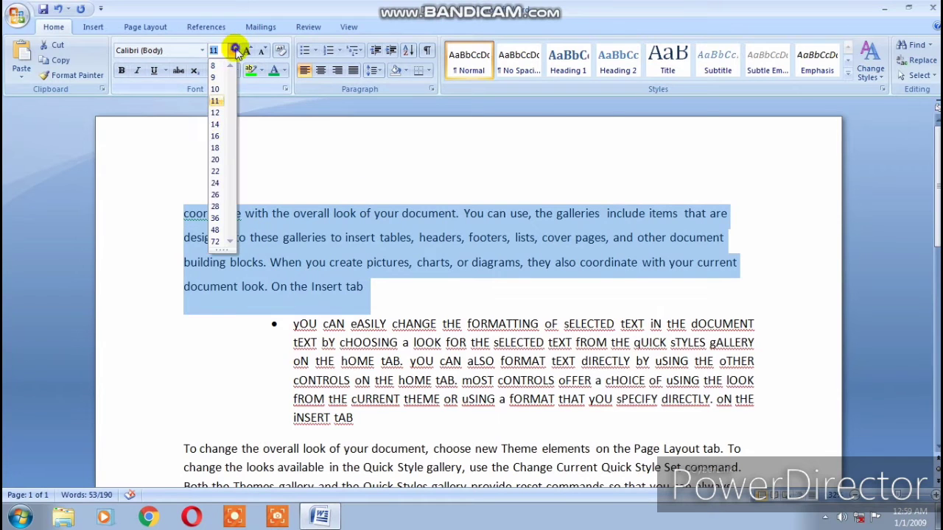
pyautogui.click(215, 184)
pyautogui.scroll(-1, 315, 48)
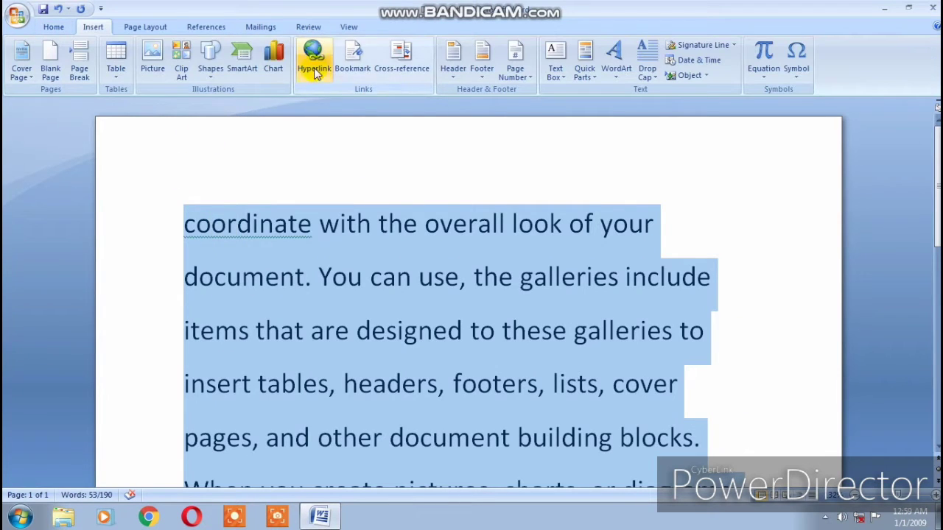
pyautogui.click(53, 27)
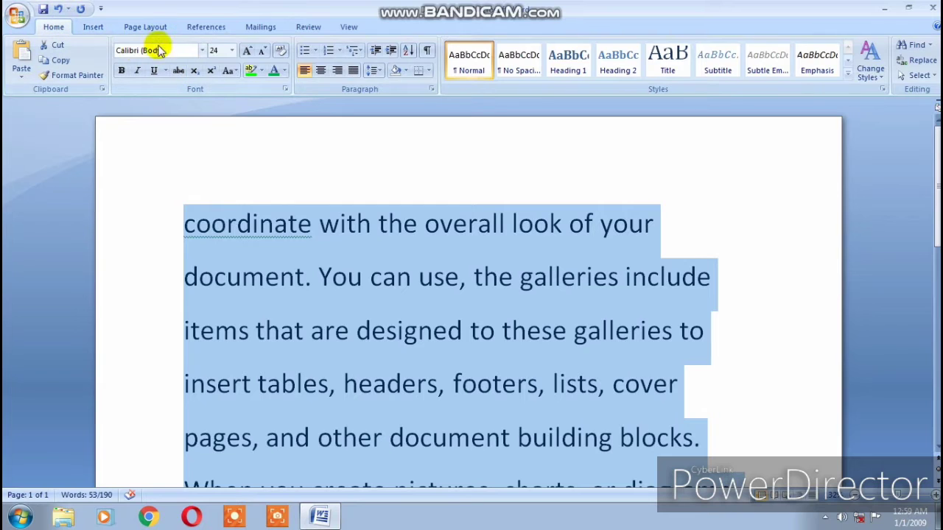
pyautogui.click(232, 50)
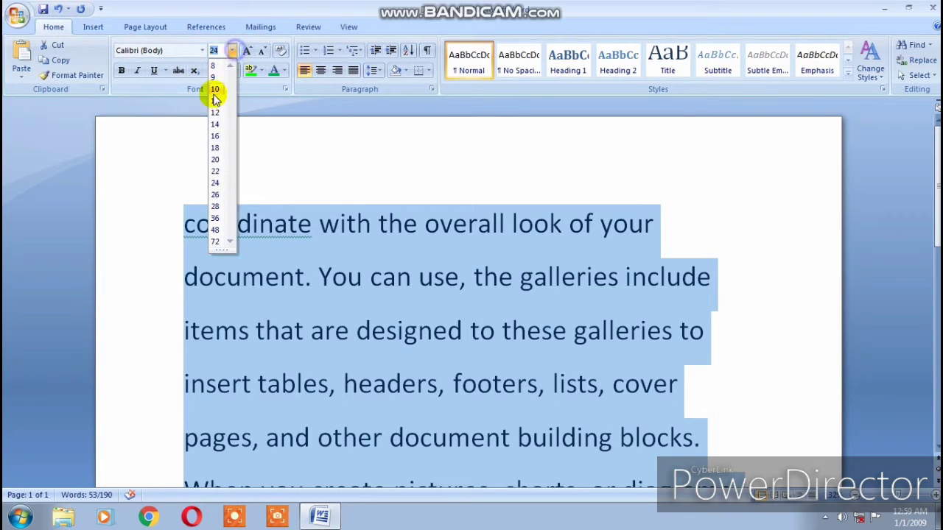
pyautogui.click(215, 137)
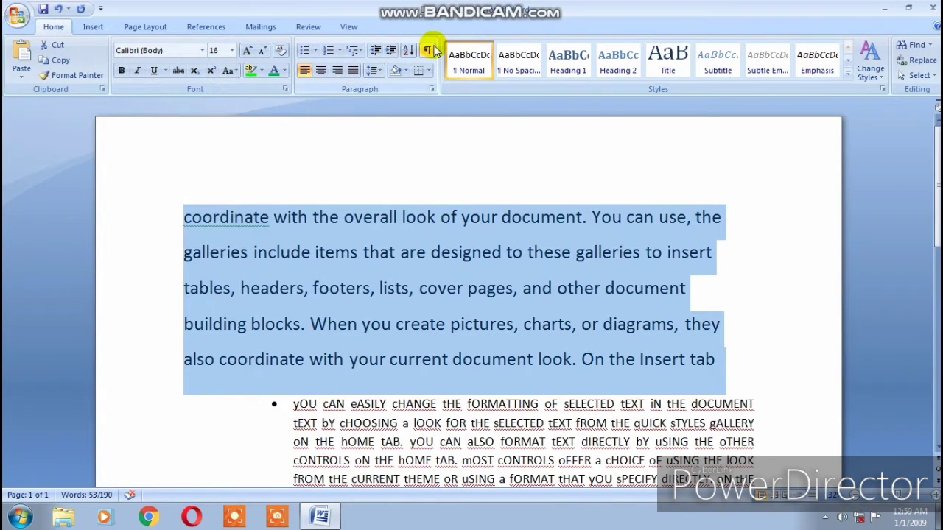
# Step: Show paragraph marks and replace the first paragraph with the lines ",khk" and "lllljhhh" followed by blank paragraphs
pyautogui.write(',')
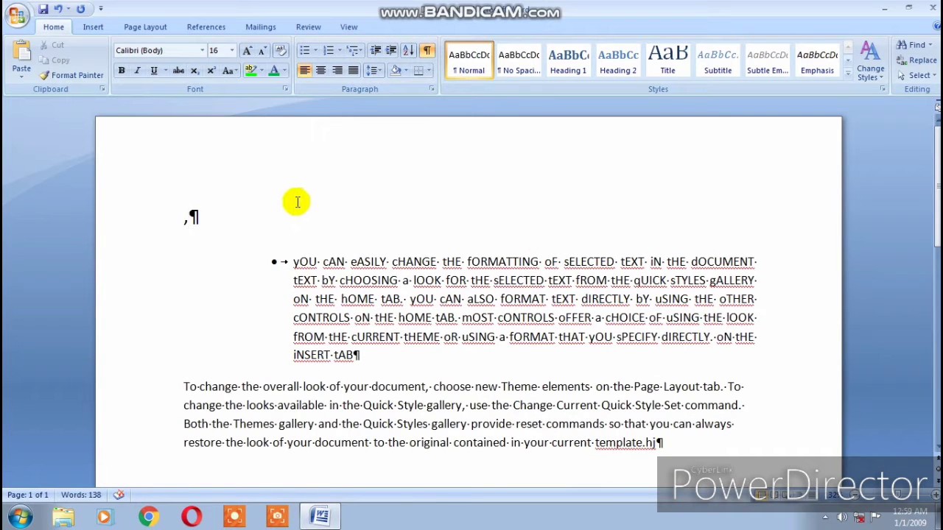
pyautogui.write('khk')
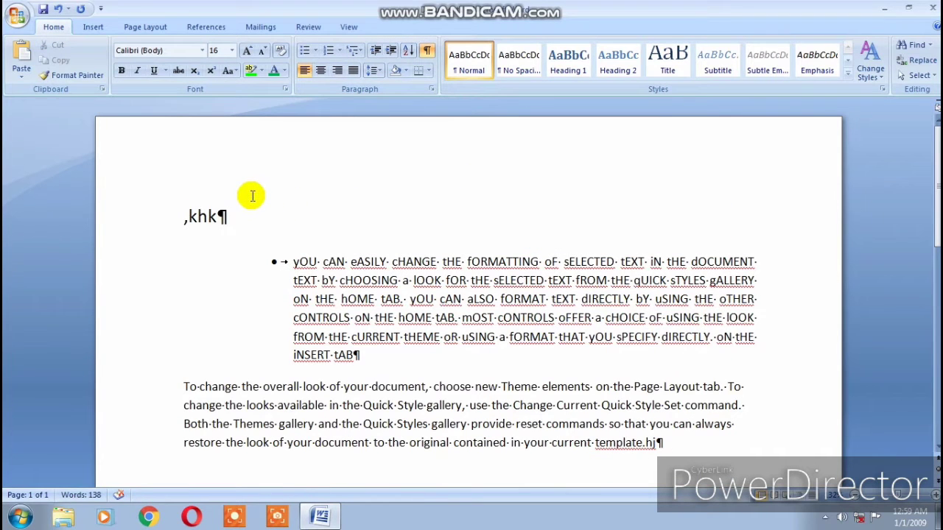
pyautogui.press('Return')
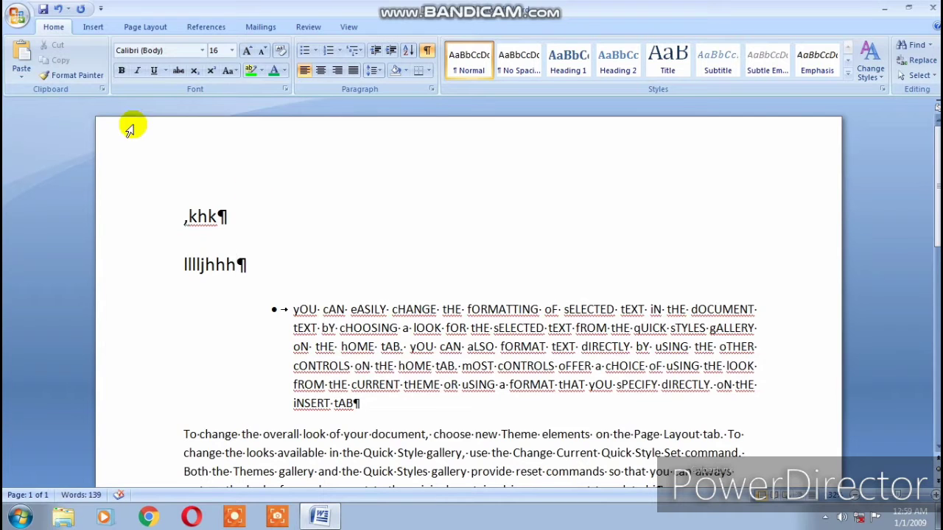
pyautogui.press('Return')
pyautogui.press('Return')
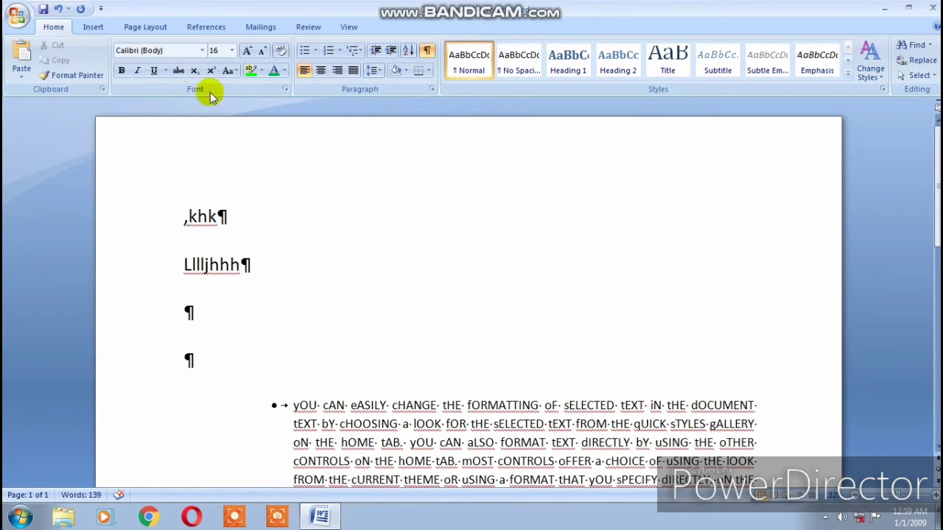
# Step: Delete the test text and blank paragraphs at the start of the document and hide the paragraph marks
pyautogui.press('BackSpace')
pyautogui.press('BackSpace')
pyautogui.press('BackSpace')
pyautogui.press('BackSpace')
pyautogui.press('BackSpace')
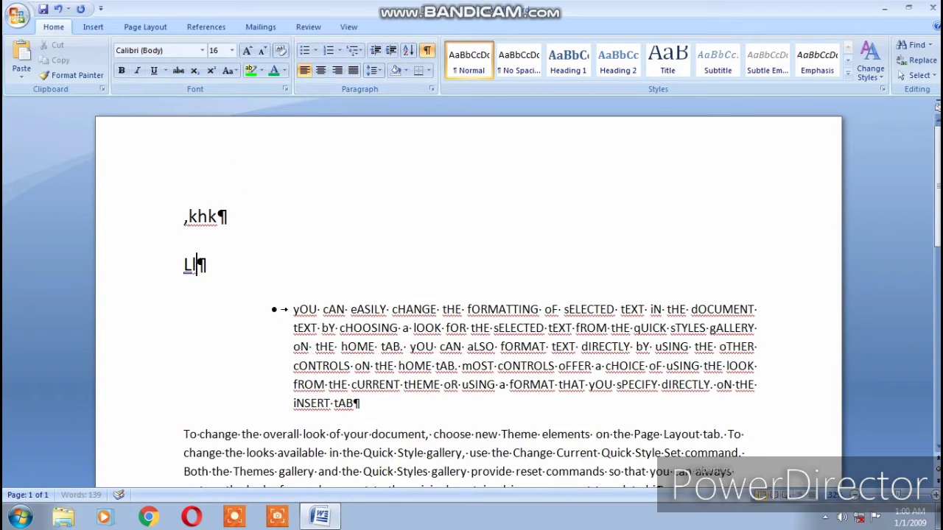
pyautogui.press('BackSpace')
pyautogui.press('BackSpace')
pyautogui.press('BackSpace')
pyautogui.click(427, 50)
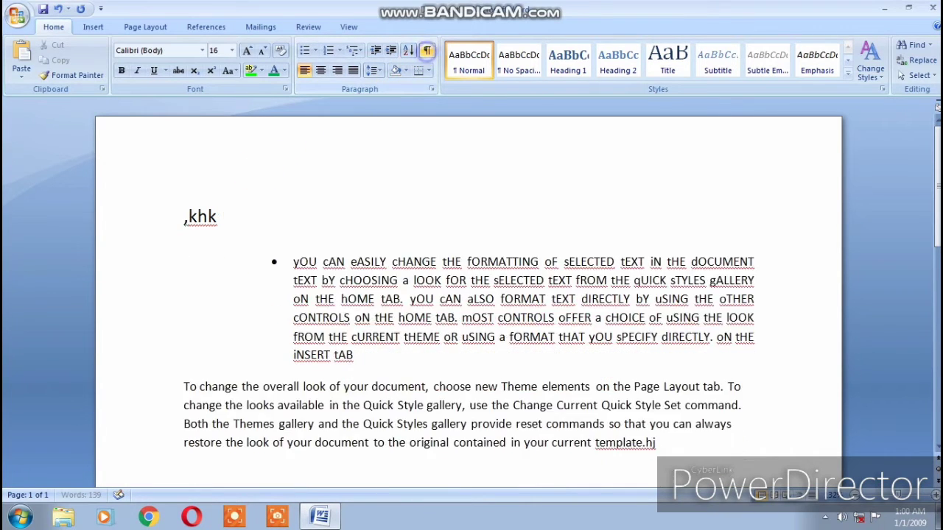
# Step: Try a top border and a left border on the blank paragraph above the bulleted paragraph
pyautogui.click(429, 72)
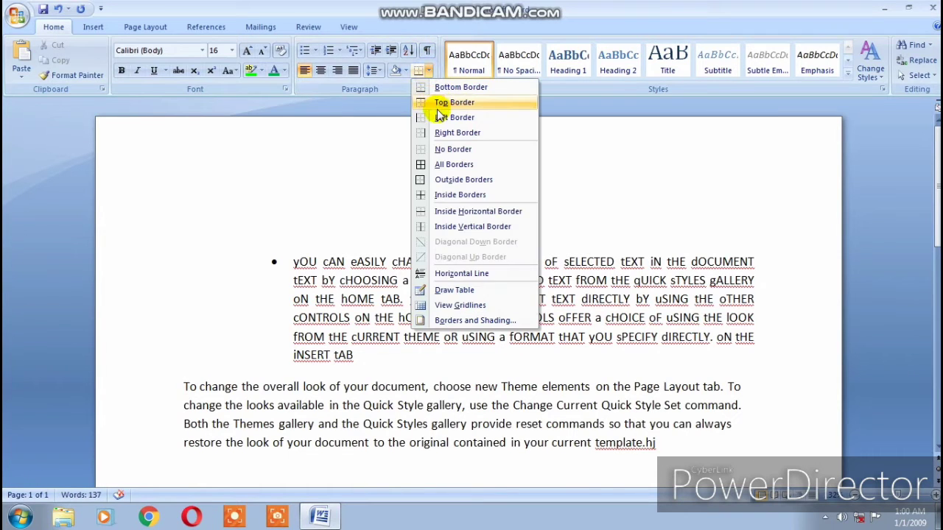
pyautogui.click(432, 101)
pyautogui.scroll(-2, 402, 214)
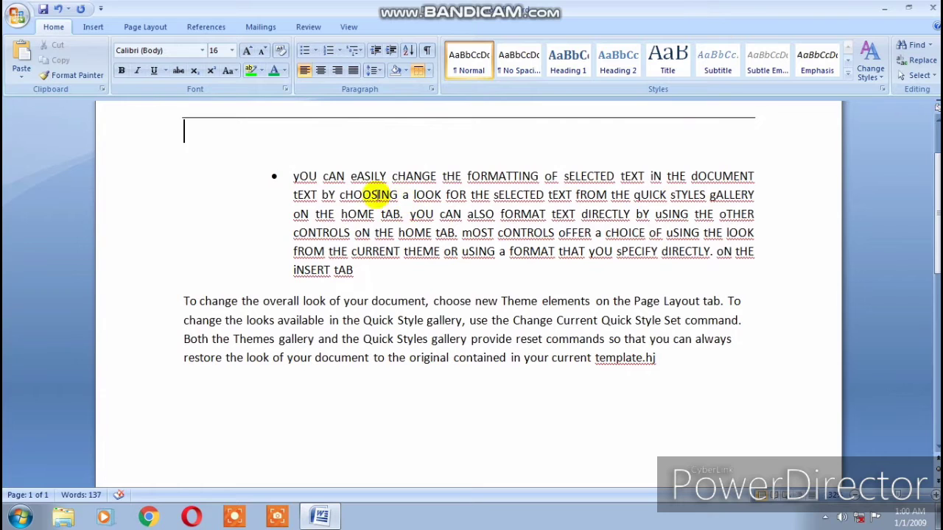
pyautogui.click(427, 71)
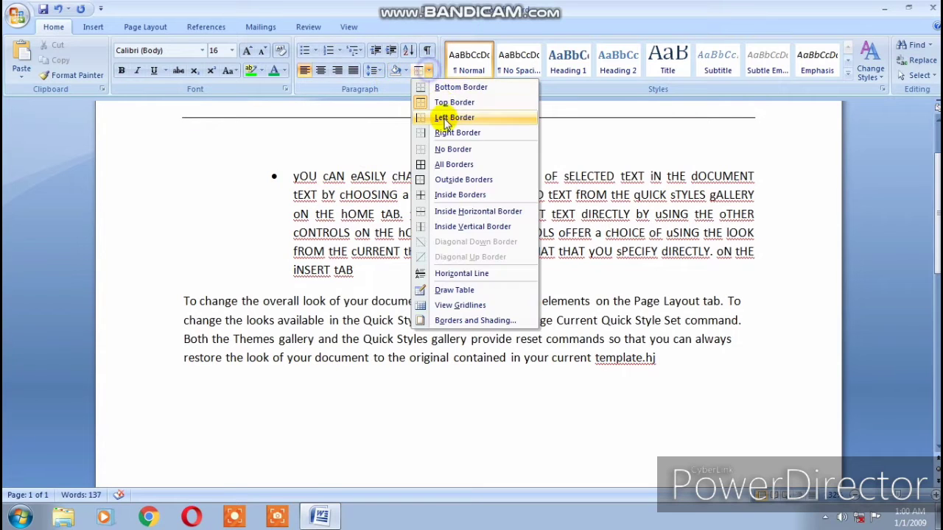
pyautogui.click(447, 118)
pyautogui.click(427, 71)
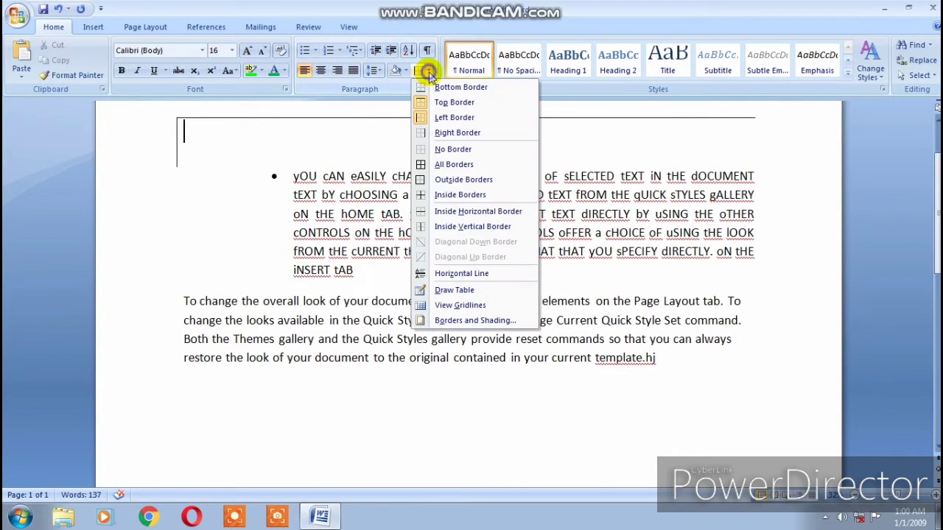
pyautogui.click(528, 193)
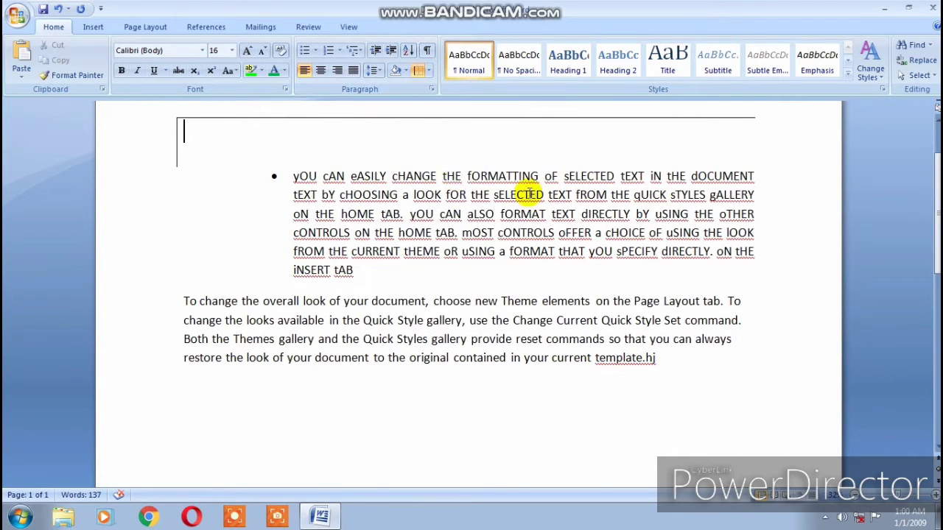
# Step: Try All Borders and Inside Borders on the blank first paragraph and enter the test text "Loukkjhjhjjvvgh vvh c" in it
pyautogui.click(428, 71)
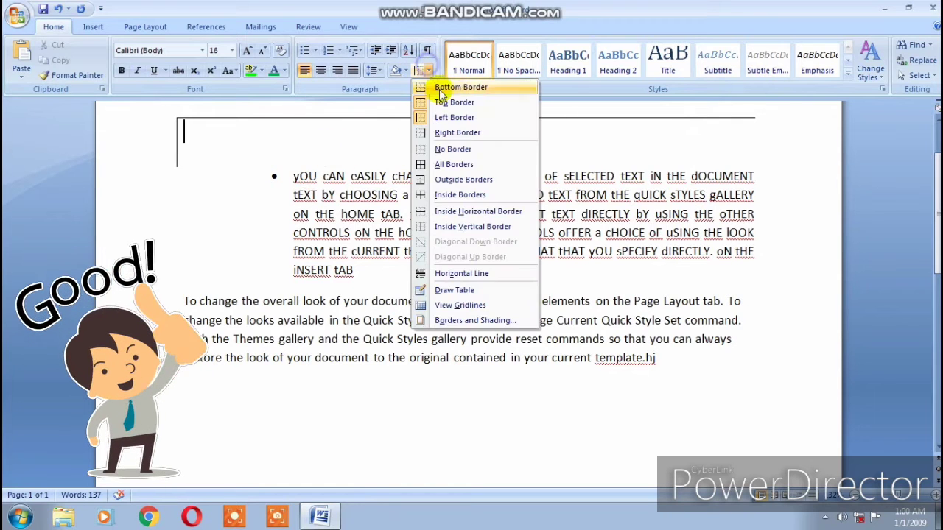
pyautogui.click(465, 164)
pyautogui.click(428, 71)
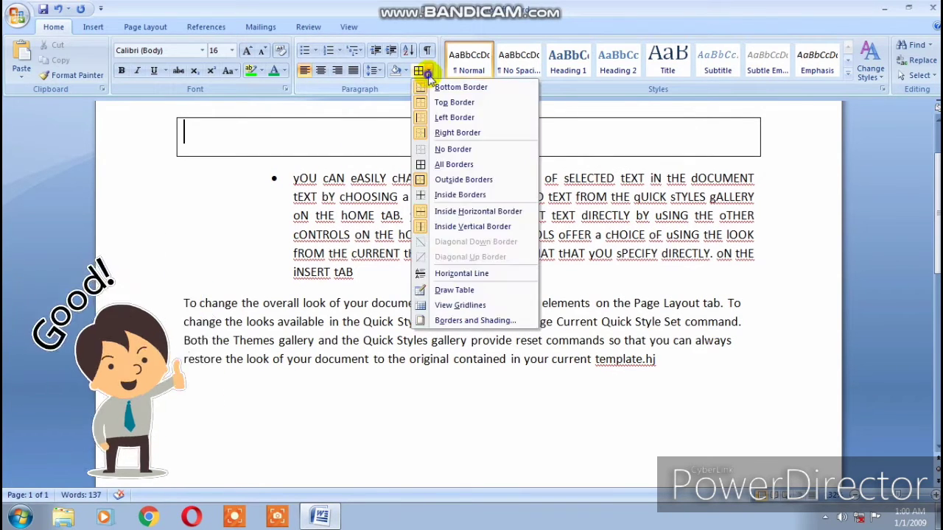
pyautogui.click(477, 195)
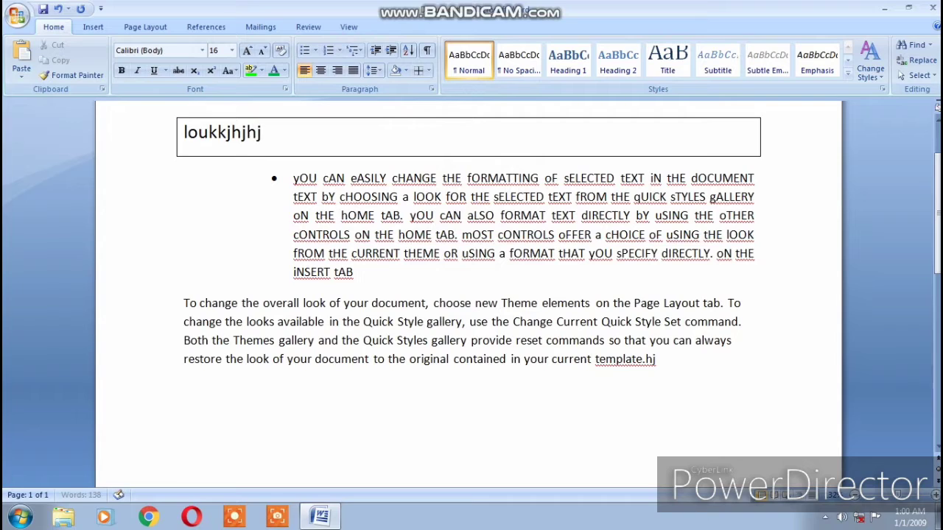
pyautogui.write('h vv')
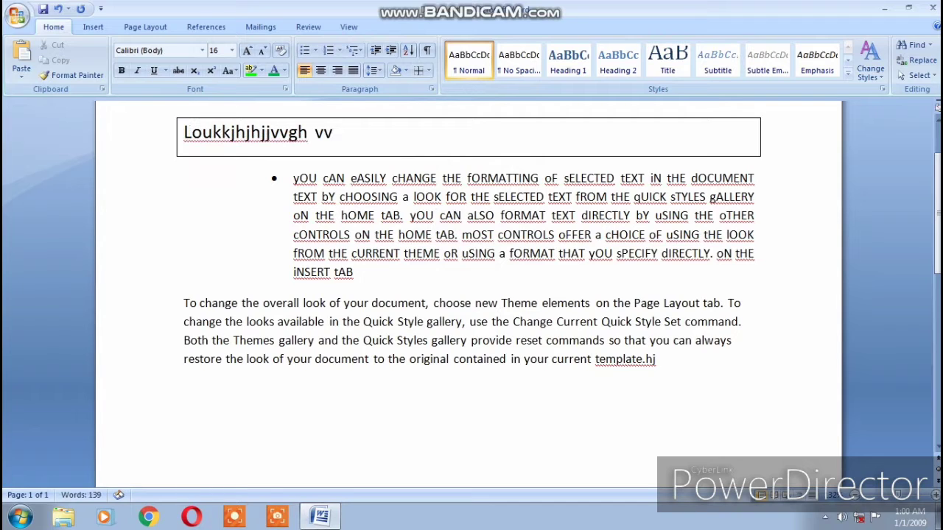
pyautogui.write('h c')
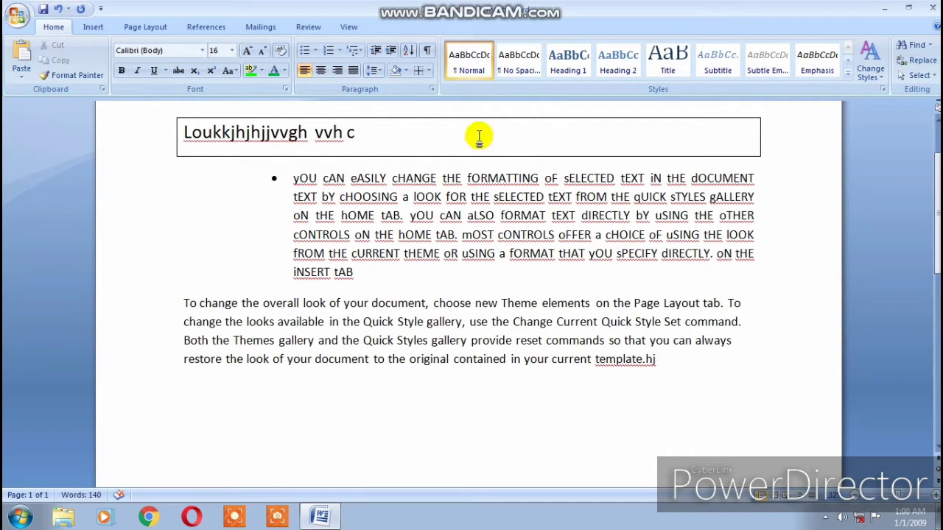
# Step: Undo the borders, test text and earlier edits until the original first paragraph is restored with centred alignment
pyautogui.click(61, 11)
pyautogui.click(61, 10)
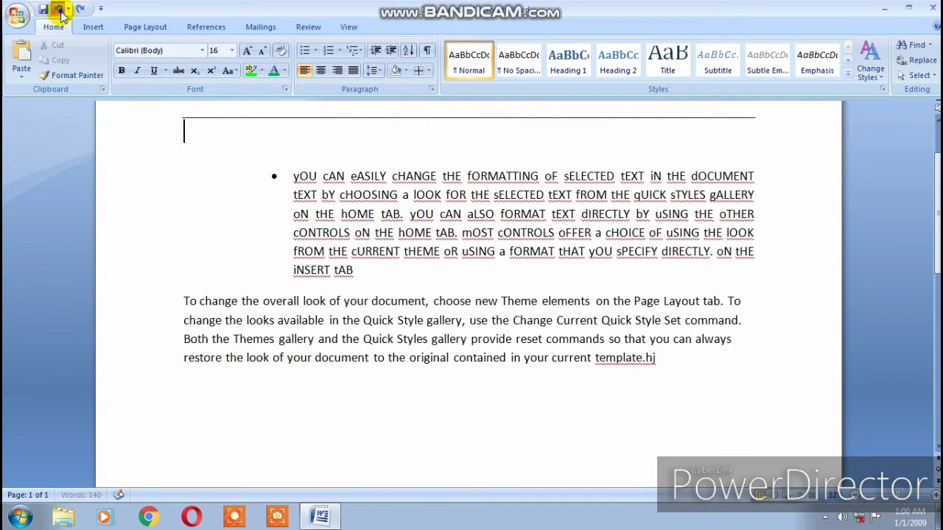
pyautogui.click(61, 10)
pyautogui.click(61, 10)
pyautogui.click(61, 10)
pyautogui.click(62, 11)
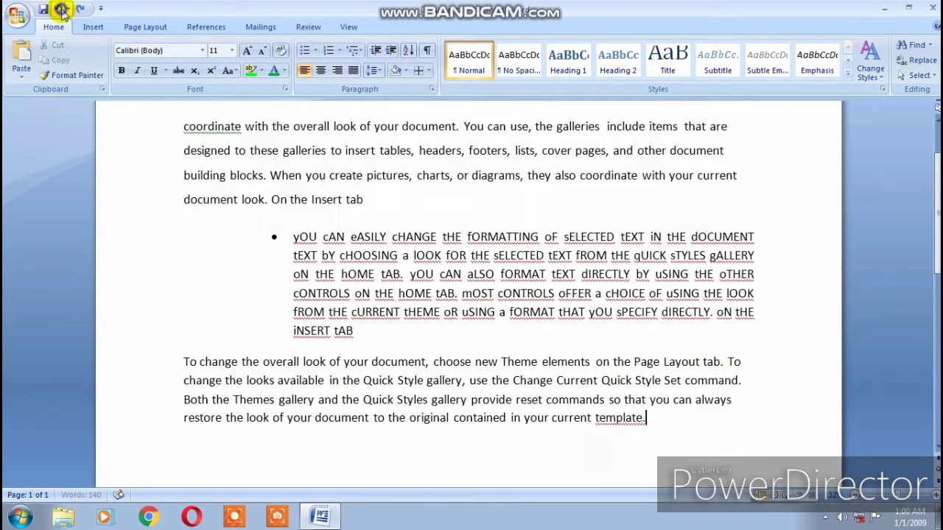
pyautogui.click(61, 10)
pyautogui.click(61, 11)
pyautogui.click(61, 10)
pyautogui.click(61, 10)
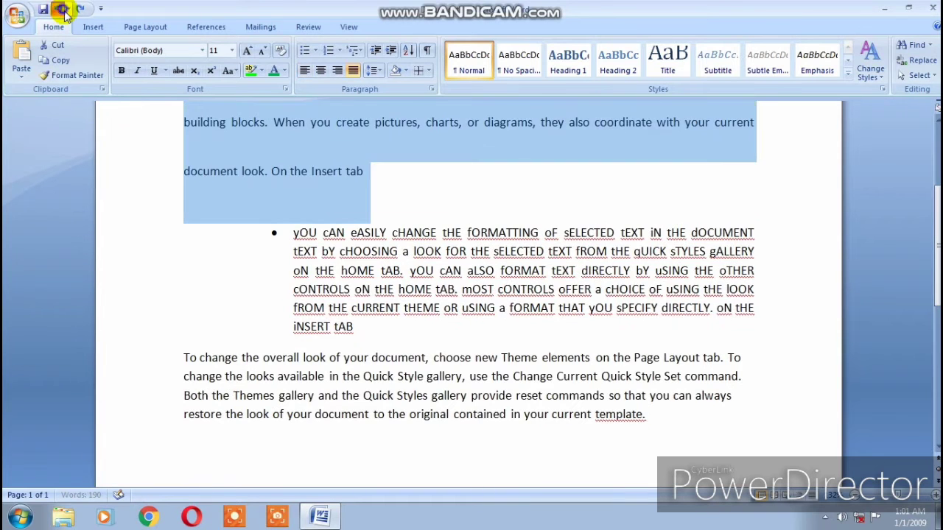
pyautogui.click(61, 11)
pyautogui.click(61, 10)
pyautogui.click(62, 10)
pyautogui.click(62, 10)
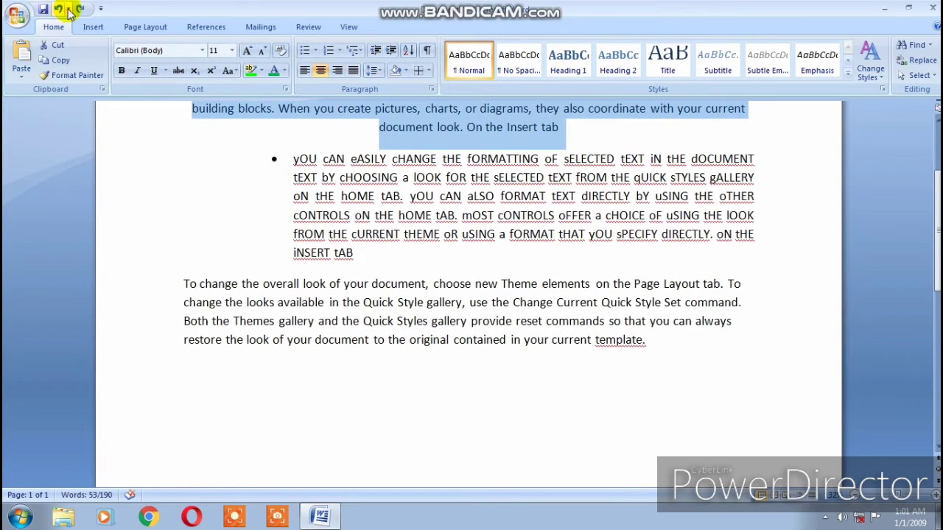
# Step: Clear the first paragraph's text above the bulleted paragraph and apply the Normal style to the remaining blank line
pyautogui.click(78, 11)
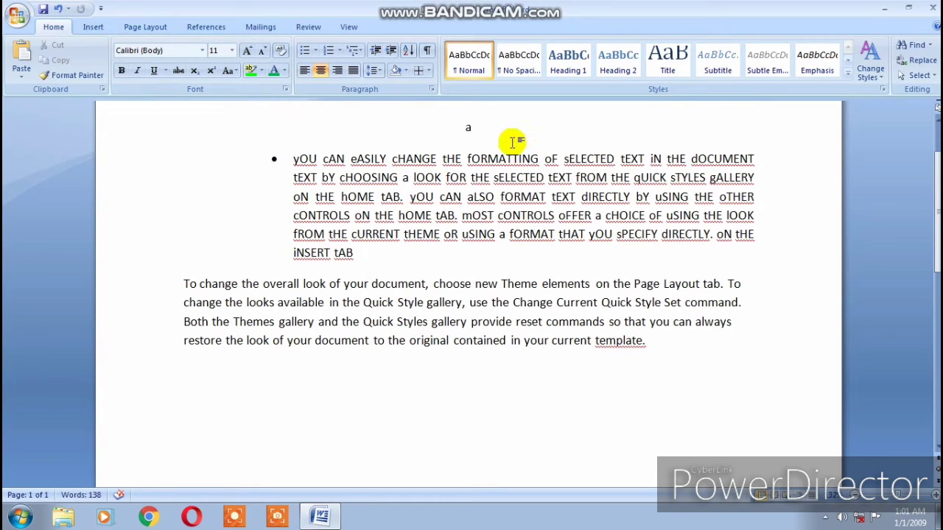
pyautogui.press('BackSpace')
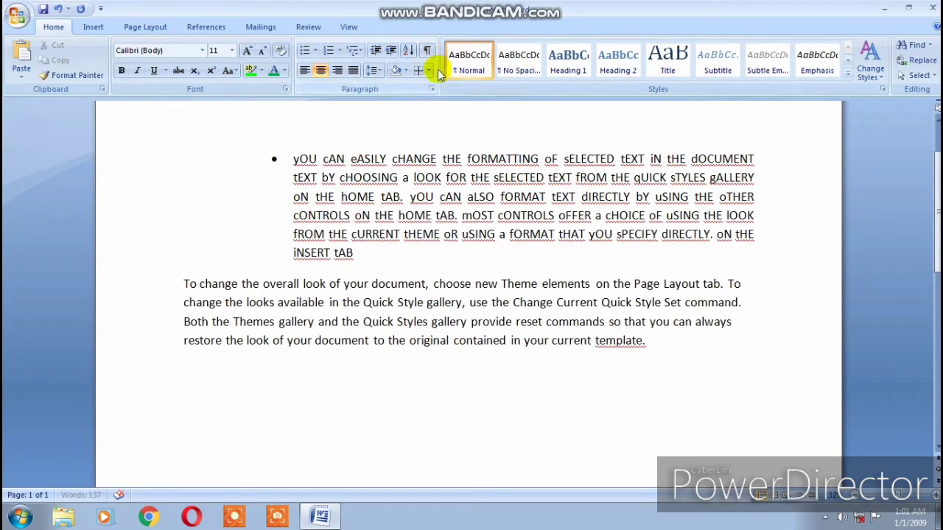
pyautogui.click(464, 57)
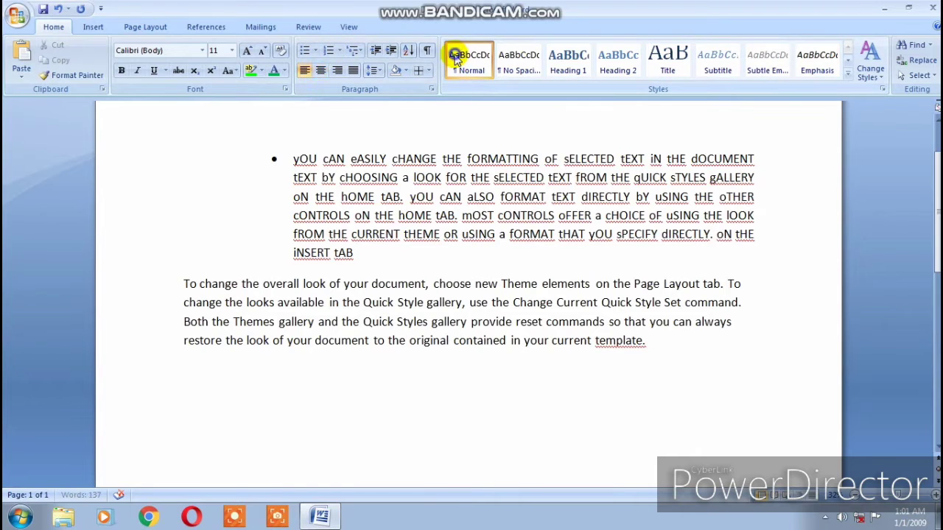
# Step: Apply the Subtle Reference style to the bulleted paragraph and decrease its indent
pyautogui.moveTo(330, 215); pyautogui.dragTo(353, 257)
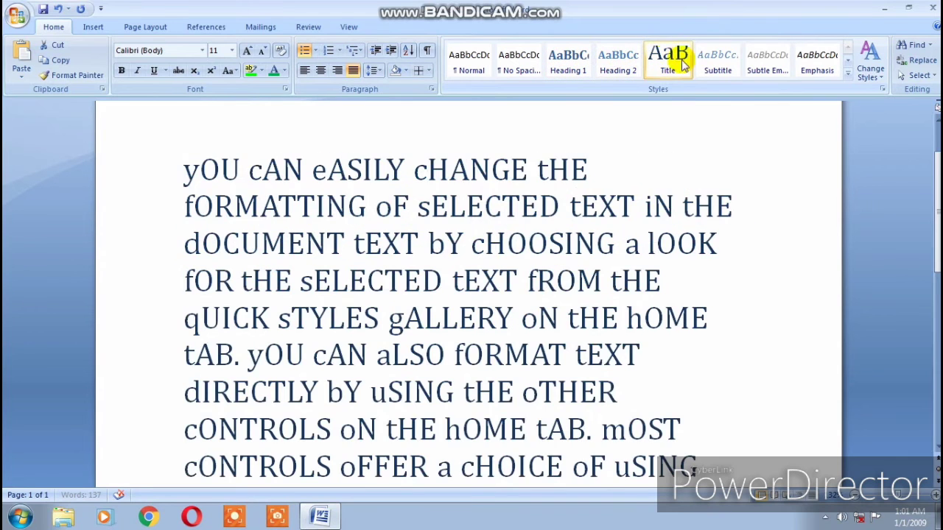
pyautogui.click(848, 75)
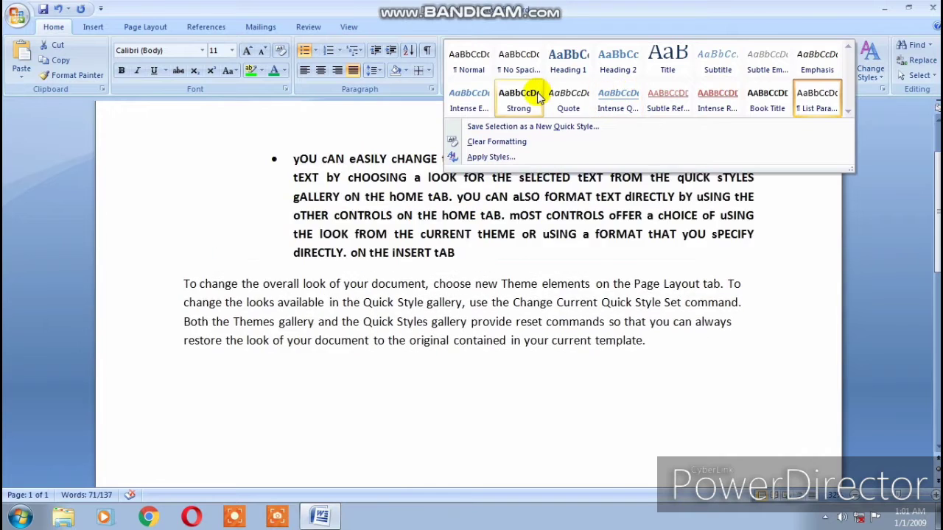
pyautogui.click(656, 103)
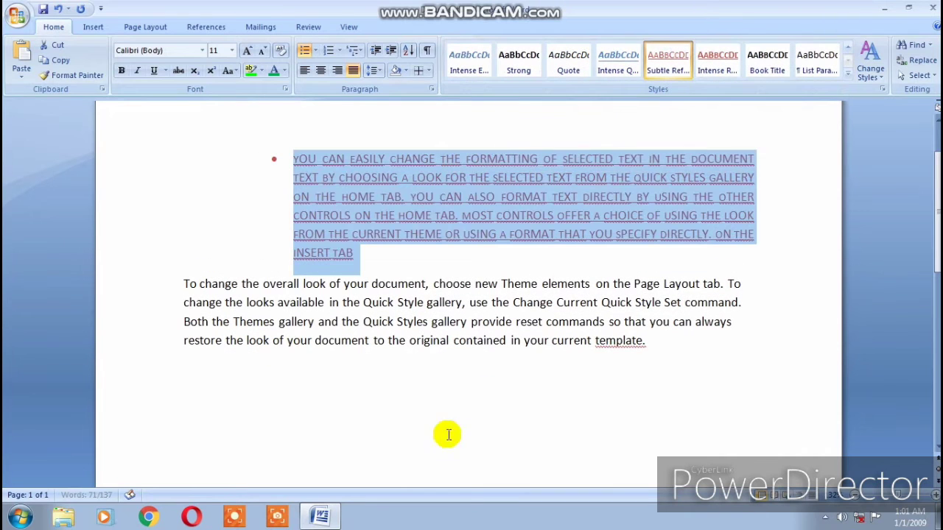
pyautogui.click(783, 179)
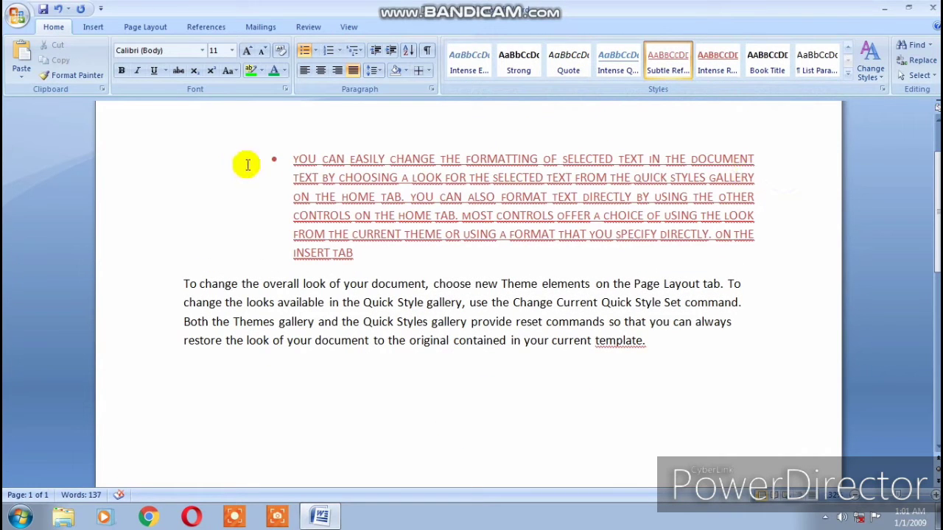
pyautogui.moveTo(298, 180); pyautogui.dragTo(549, 237)
pyautogui.click(204, 131)
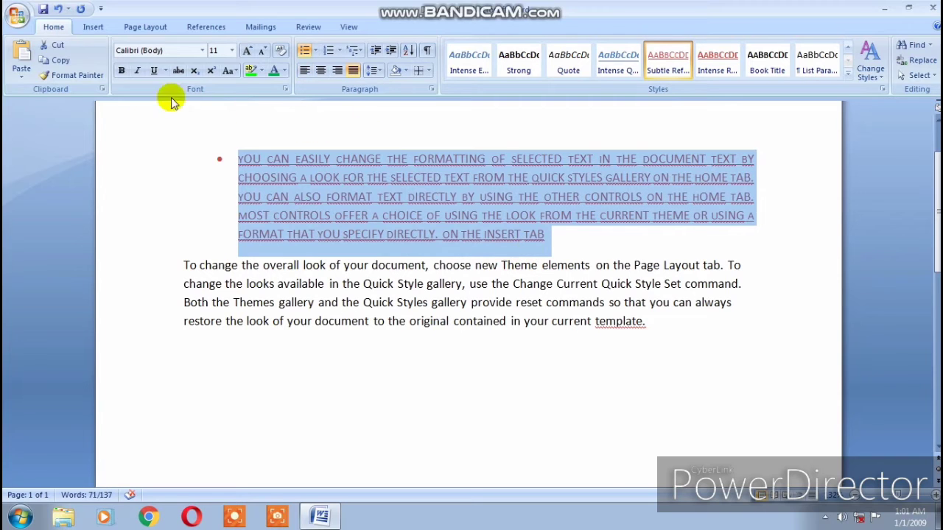
# Step: Copy the bulleted paragraph's formatting onto the paragraph beginning "To change the overall look" with Format Painter
pyautogui.rightClick(84, 76)
pyautogui.click(73, 76)
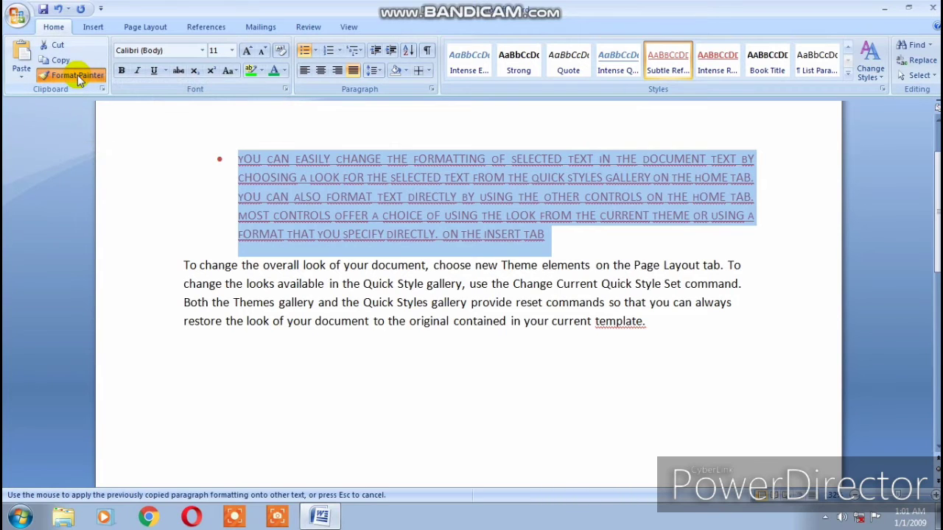
pyautogui.click(80, 78)
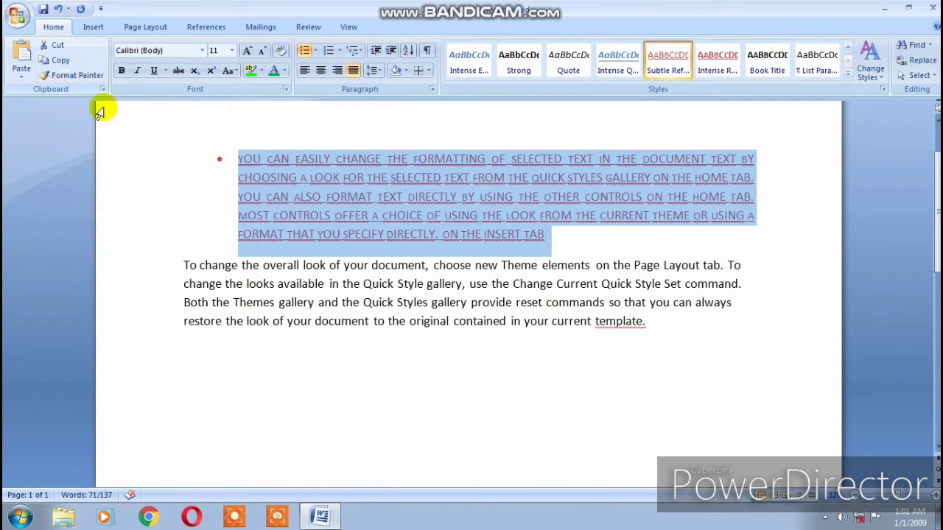
pyautogui.click(85, 78)
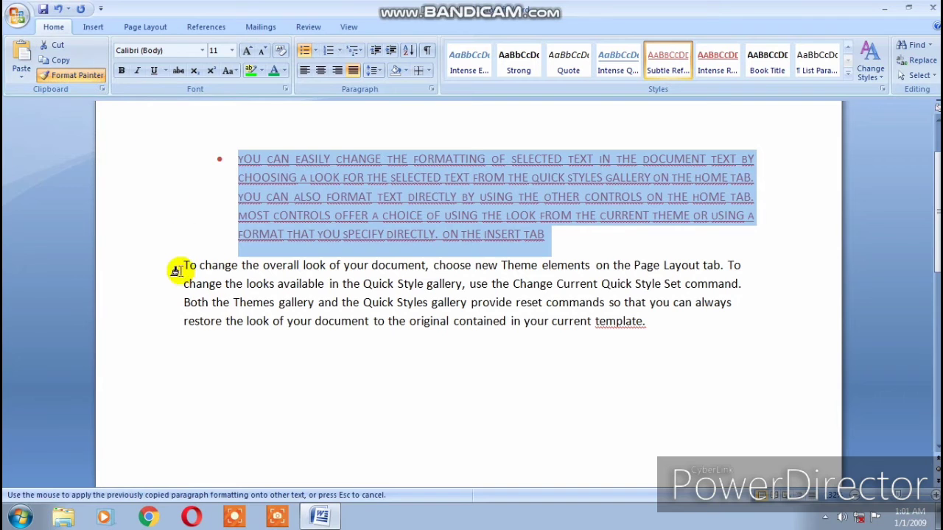
pyautogui.moveTo(175, 268)
pyautogui.mouseDown()
pyautogui.moveTo(185, 264)
pyautogui.moveTo(216, 301)
pyautogui.moveTo(316, 330)
pyautogui.moveTo(637, 341)
pyautogui.mouseUp()
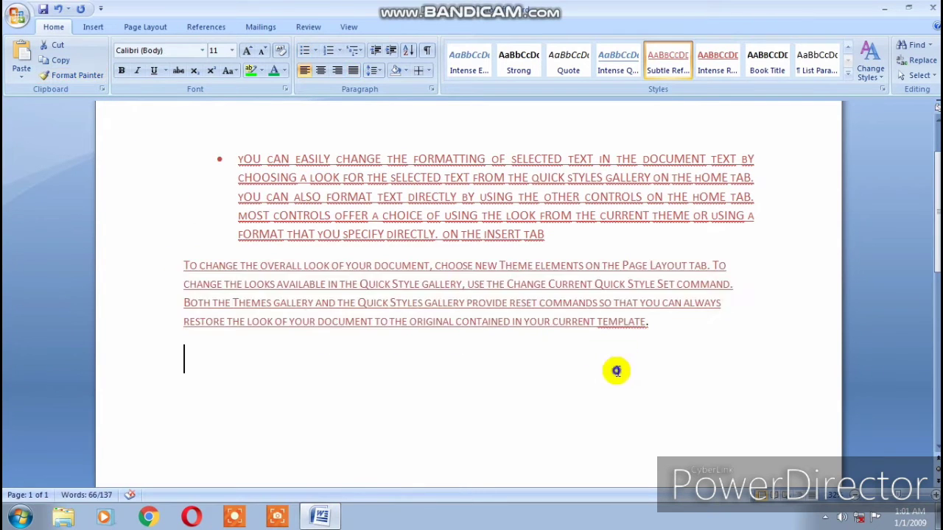
# Step: Add the test line "Ikhgkhjgghhggj,fkfkgkfkllflfl.u,mdllrr" in the blank paragraph at the end of the document
pyautogui.scroll(-1, 576, 376)
pyautogui.scroll(-3, 576, 376)
pyautogui.scroll(5, 568, 374)
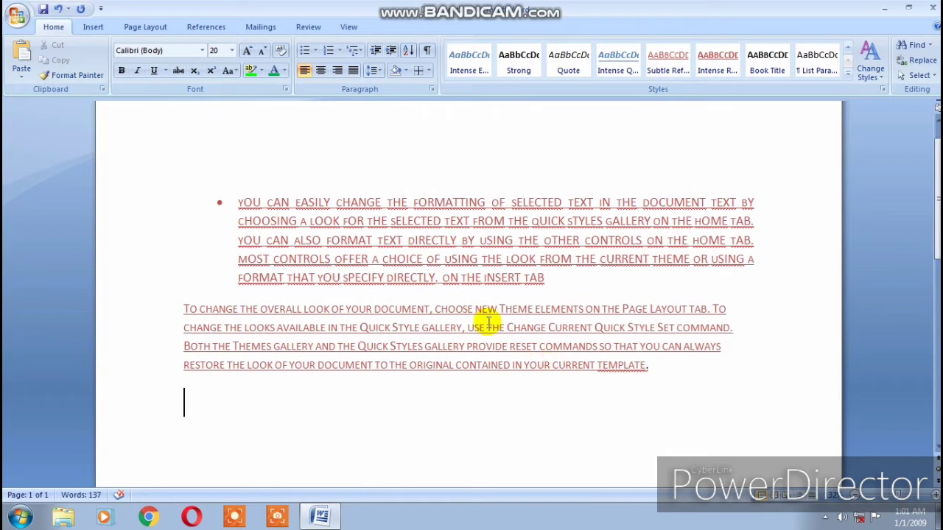
pyautogui.scroll(-2, 416, 382)
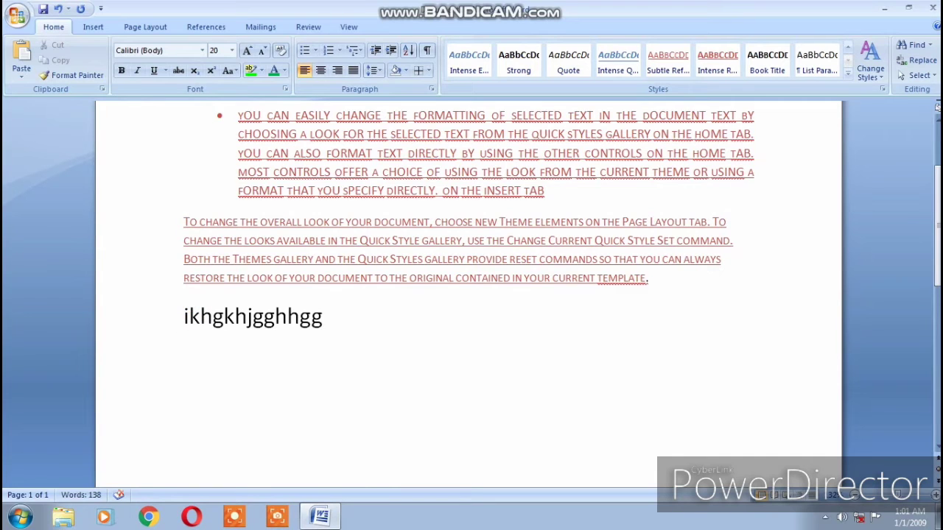
pyautogui.write('j,fkfkgkfkllflfl.u,mdllrr')
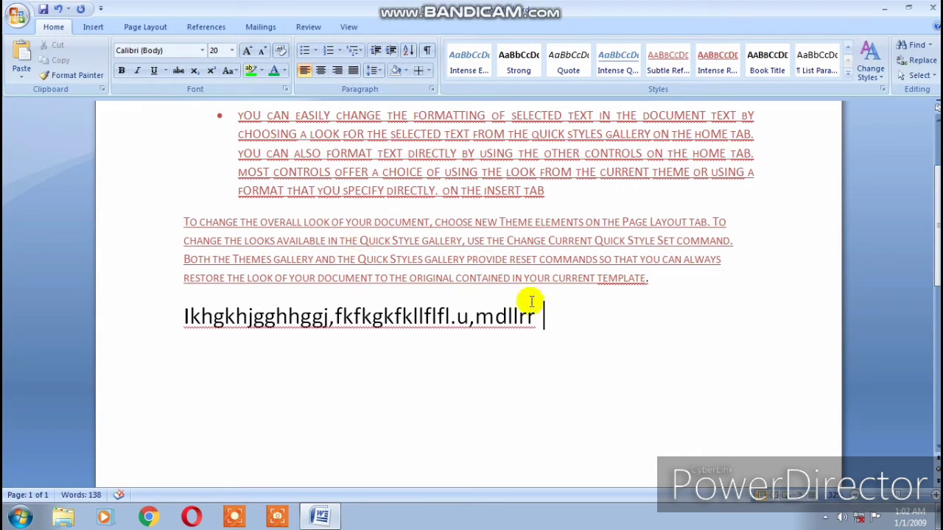
# Step: Copy the test line's formatting with Format Painter onto the end of the bulleted paragraph and the paragraph below it
pyautogui.moveTo(543, 319); pyautogui.dragTo(257, 320)
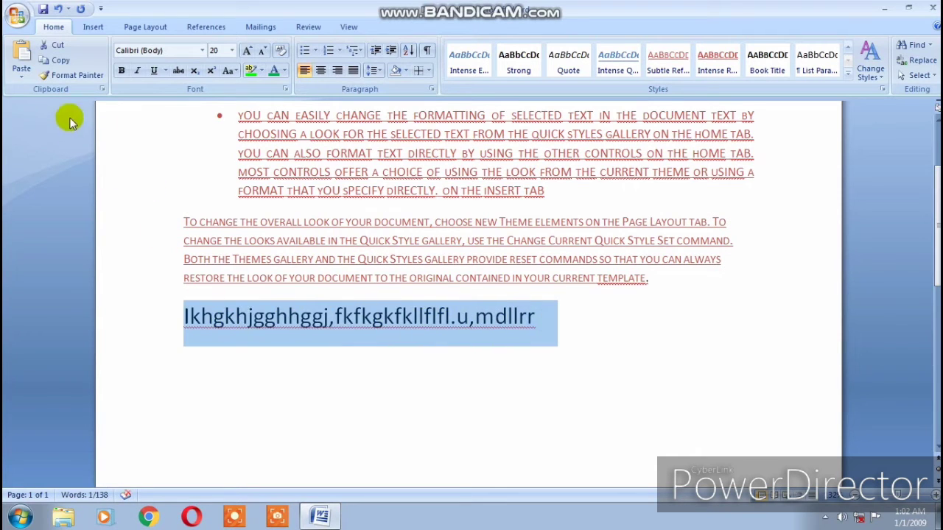
pyautogui.click(95, 76)
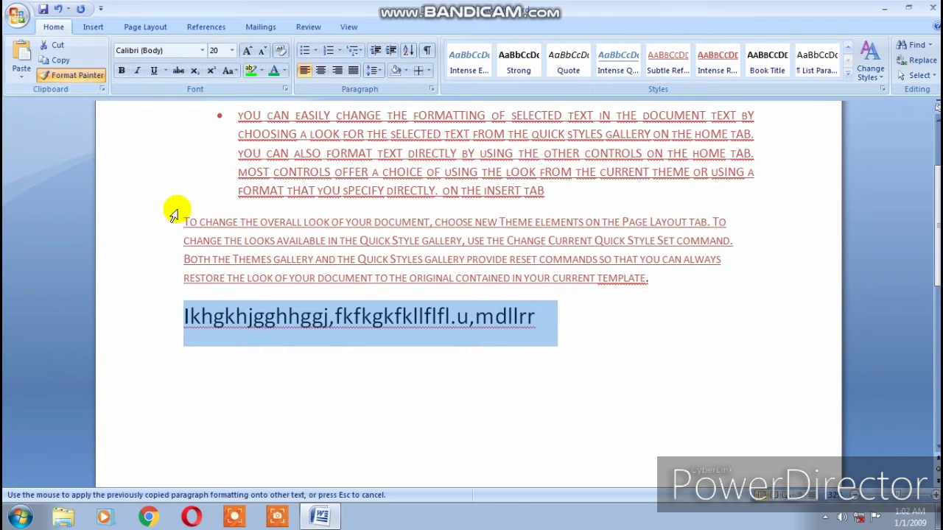
pyautogui.moveTo(177, 212)
pyautogui.mouseDown()
pyautogui.moveTo(197, 237)
pyautogui.moveTo(295, 274)
pyautogui.mouseUp()
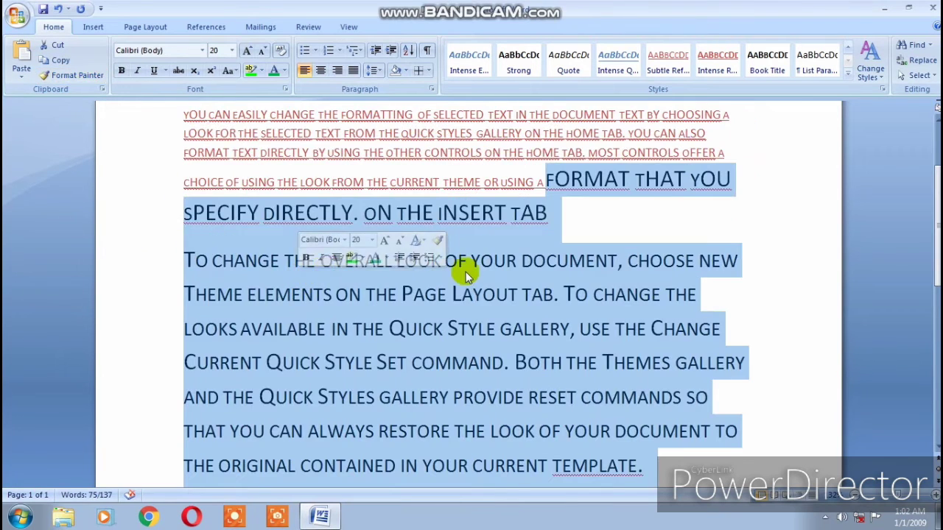
# Step: Copy the first paragraph's red underlined formatting onto the test line at the end of the document with Format Painter
pyautogui.scroll(2, 515, 254)
pyautogui.moveTo(163, 243); pyautogui.dragTo(336, 301)
pyautogui.click(77, 76)
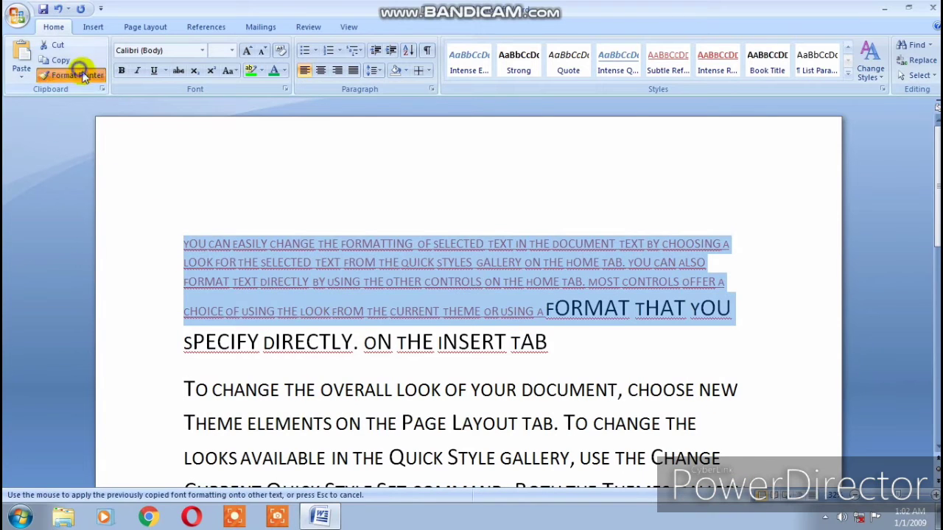
pyautogui.scroll(-5, 205, 190)
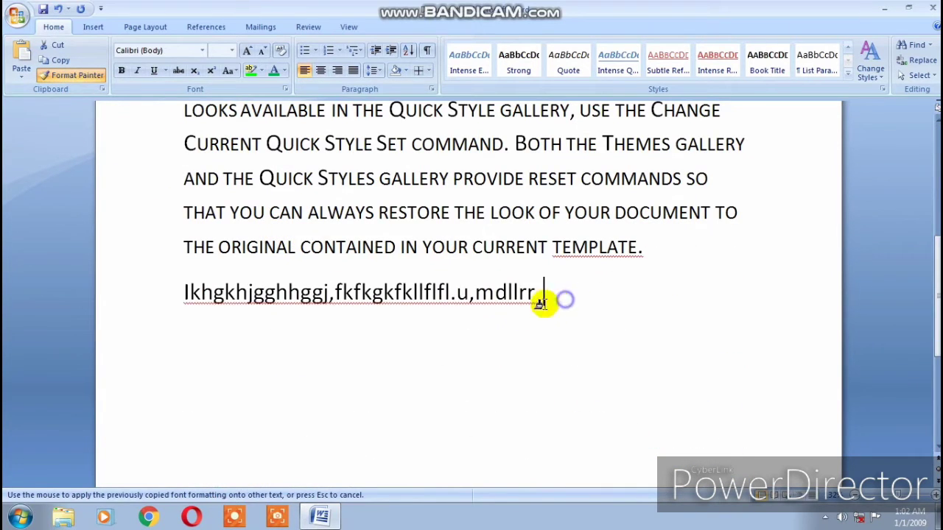
pyautogui.moveTo(541, 302); pyautogui.dragTo(169, 294)
pyautogui.scroll(1, 480, 324)
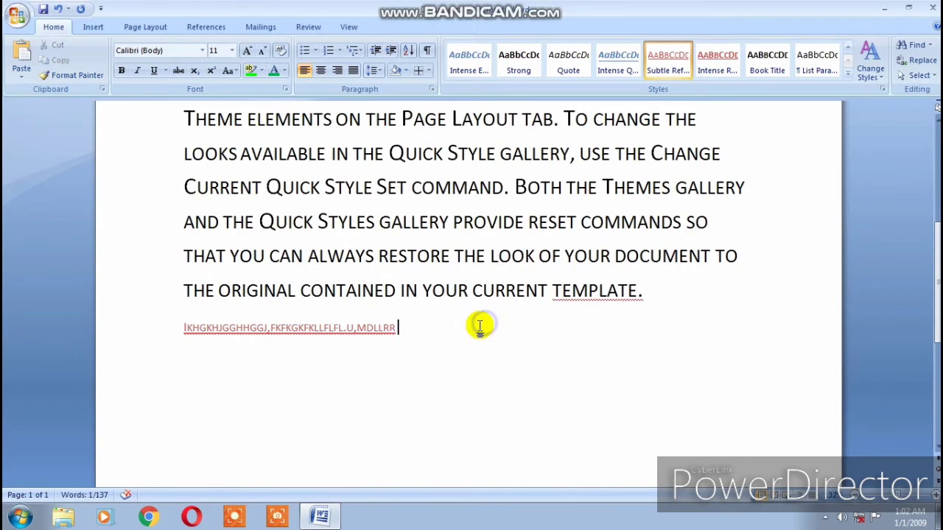
# Step: View the available style sets and delete the first paragraph, from "You can easily change" through "On the Insert tab"
pyautogui.scroll(3, 551, 262)
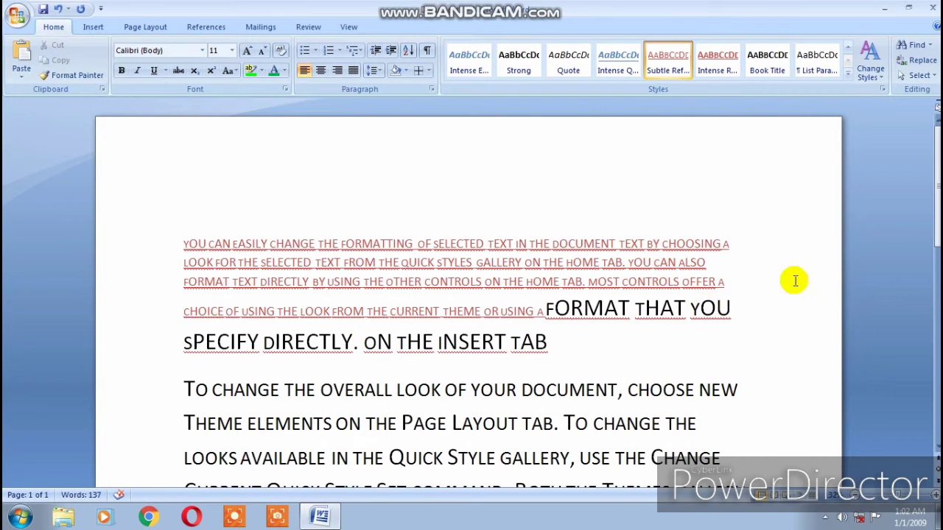
pyautogui.moveTo(743, 244); pyautogui.dragTo(579, 232)
pyautogui.click(727, 153)
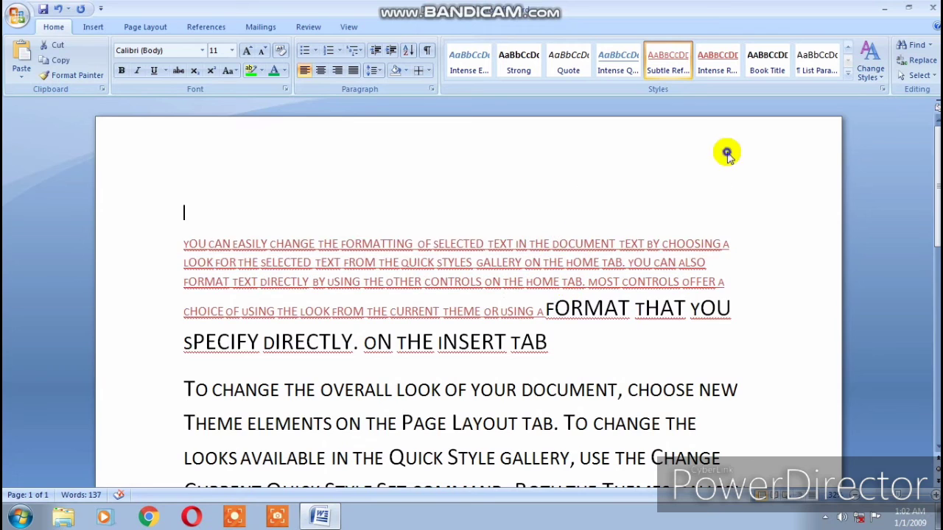
pyautogui.click(869, 65)
pyautogui.moveTo(887, 92)
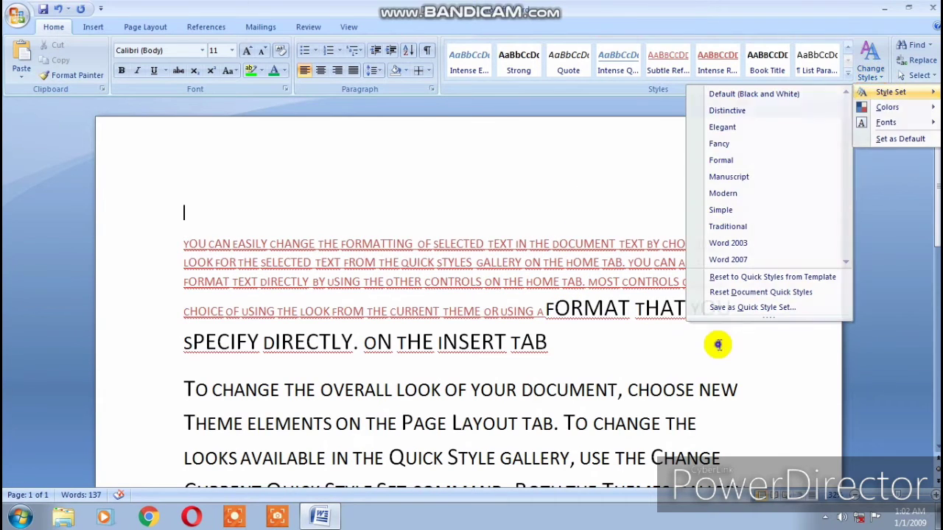
pyautogui.click(642, 344)
pyautogui.moveTo(553, 345); pyautogui.dragTo(255, 214)
pyautogui.press('Delete')
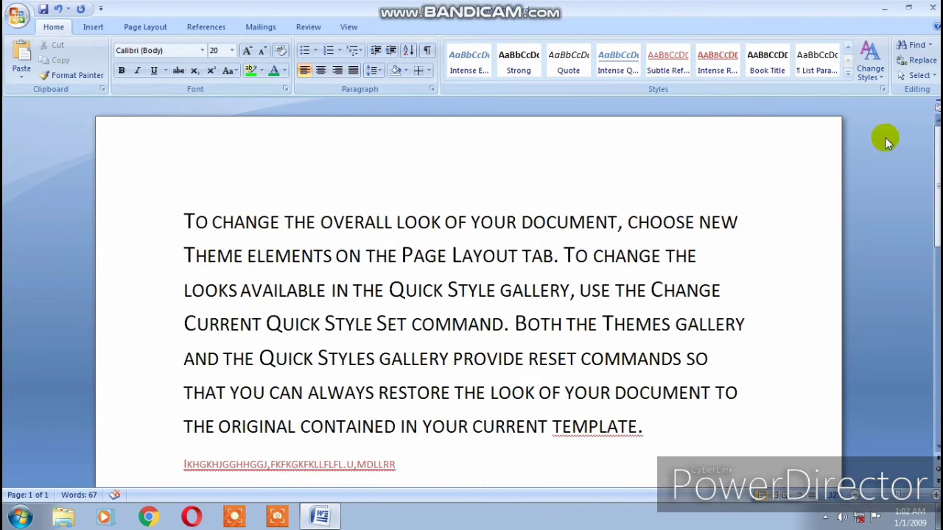
# Step: Select the first four lines of the paragraph and preview built-in theme colors such as Module without applying one
pyautogui.moveTo(762, 222); pyautogui.dragTo(222, 279)
pyautogui.moveTo(184, 217); pyautogui.dragTo(721, 316)
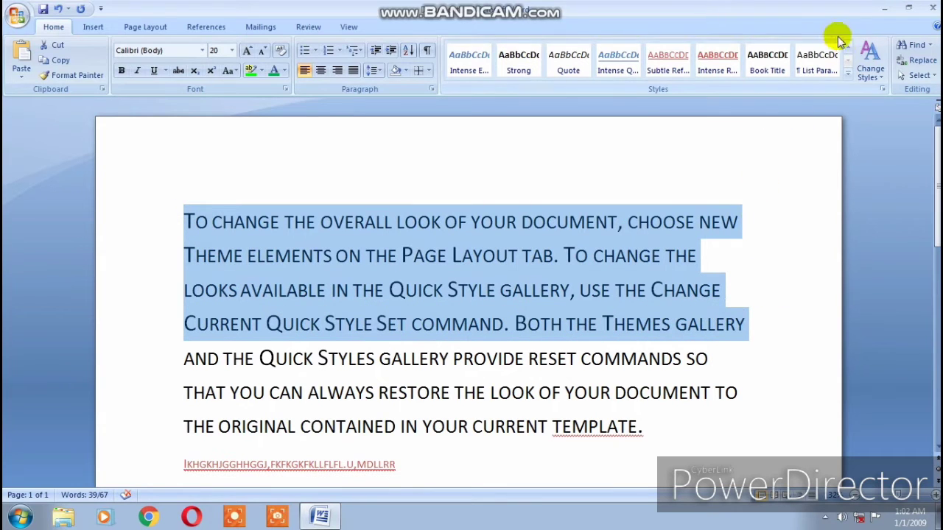
pyautogui.click(870, 63)
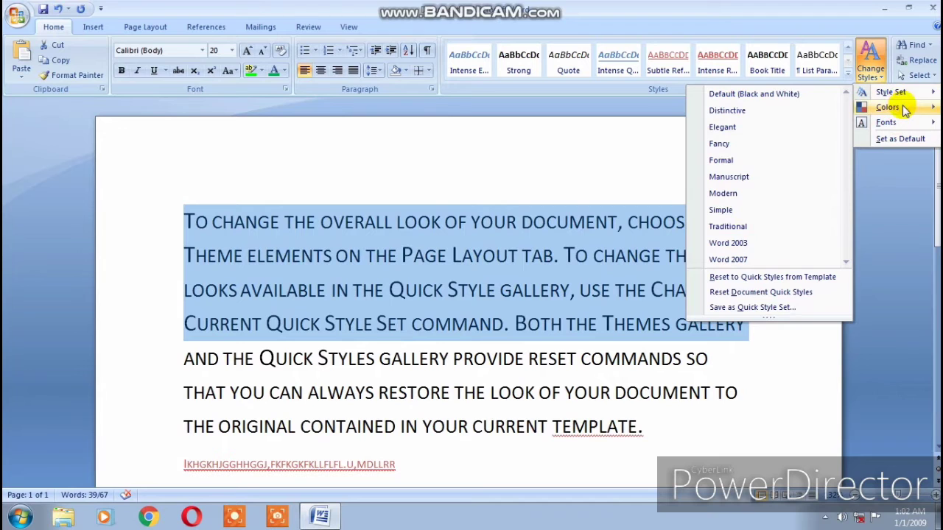
pyautogui.moveTo(903, 108)
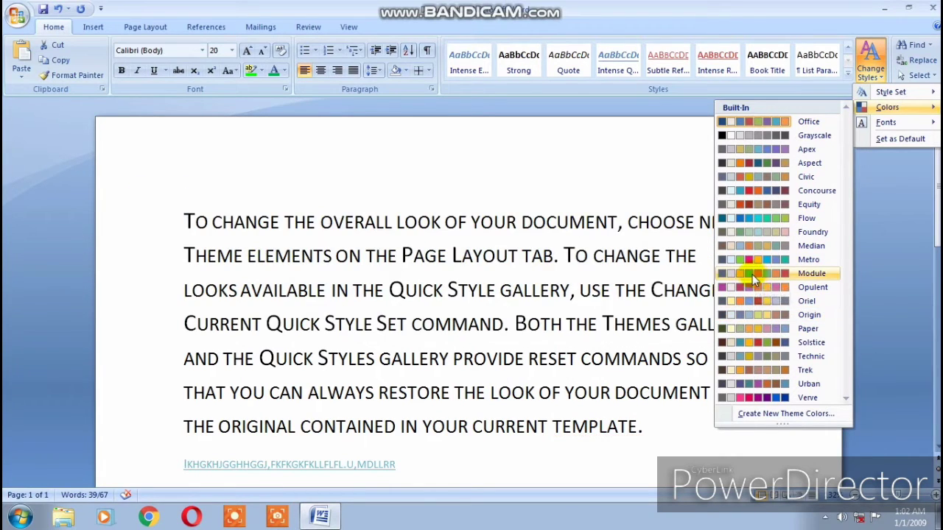
pyautogui.click(465, 364)
# Step: Delete the red underlined test line at the end of the document
pyautogui.click(397, 464)
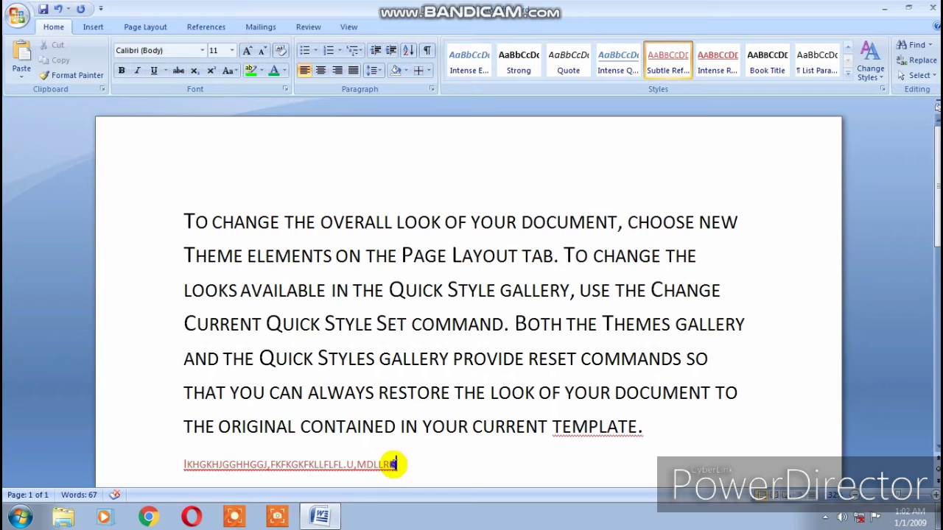
pyautogui.moveTo(393, 464); pyautogui.dragTo(170, 466)
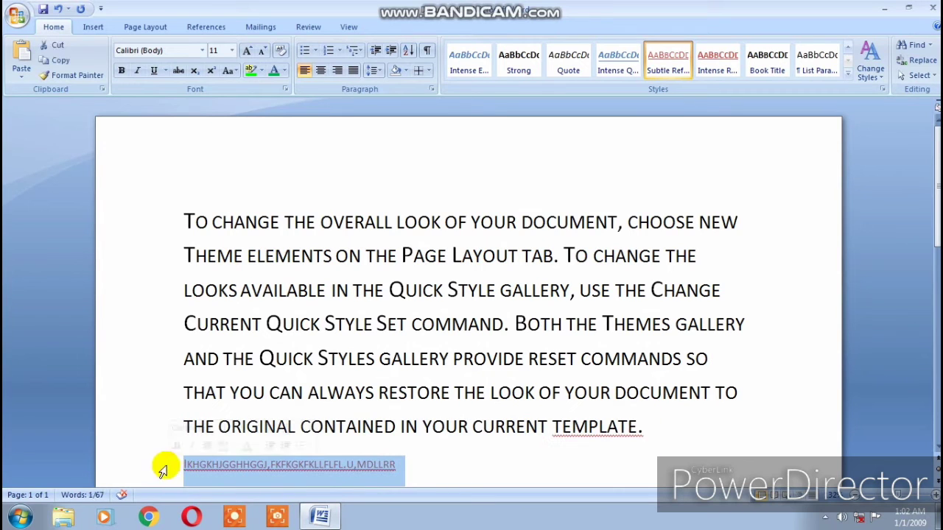
pyautogui.press('BackSpace')
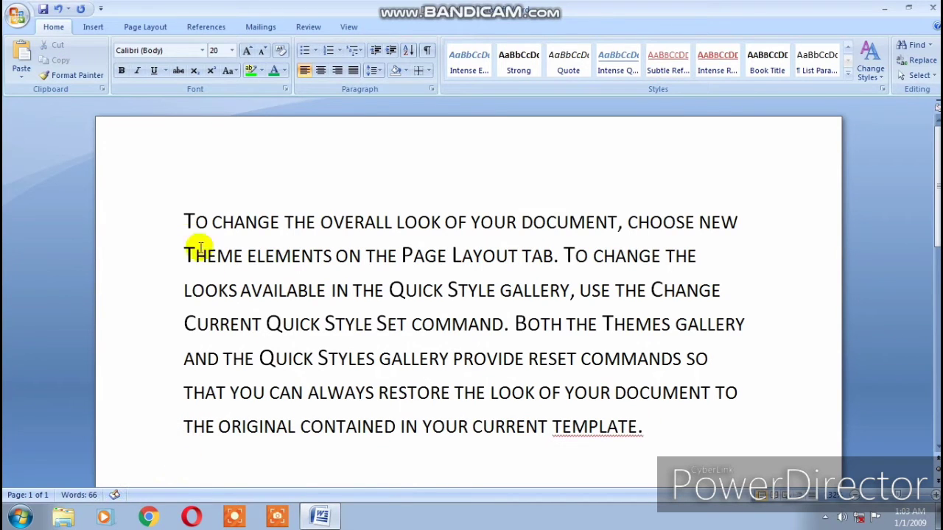
# Step: Apply the Normal quick style to the whole remaining paragraph beginning "To change the overall look"
pyautogui.click(482, 57)
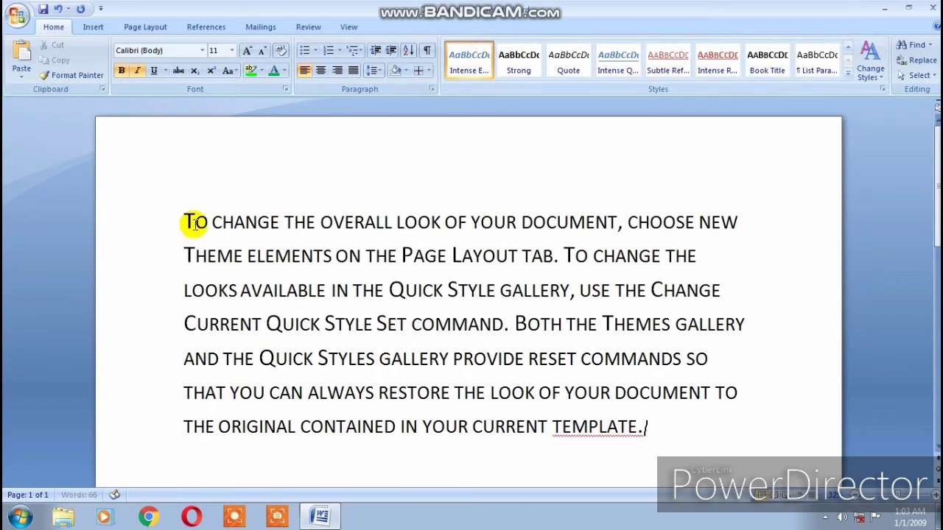
pyautogui.click(171, 223)
pyautogui.moveTo(171, 223); pyautogui.dragTo(442, 425)
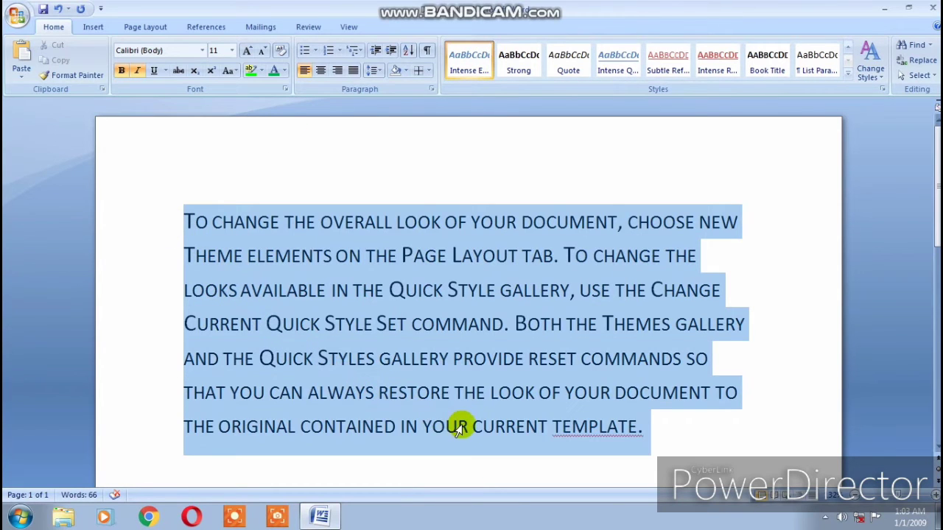
pyautogui.click(848, 46)
pyautogui.click(464, 57)
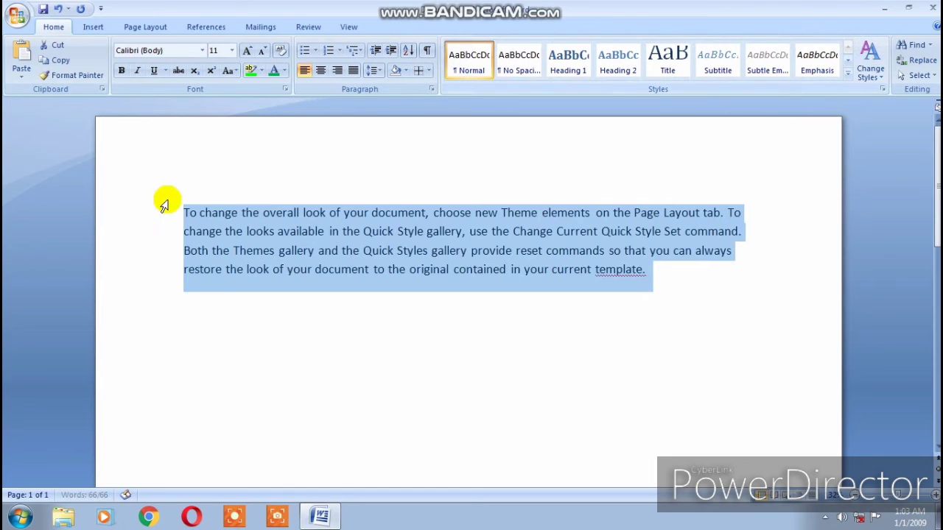
# Step: Set the font size of the whole paragraph to 18
pyautogui.moveTo(174, 207); pyautogui.dragTo(324, 282)
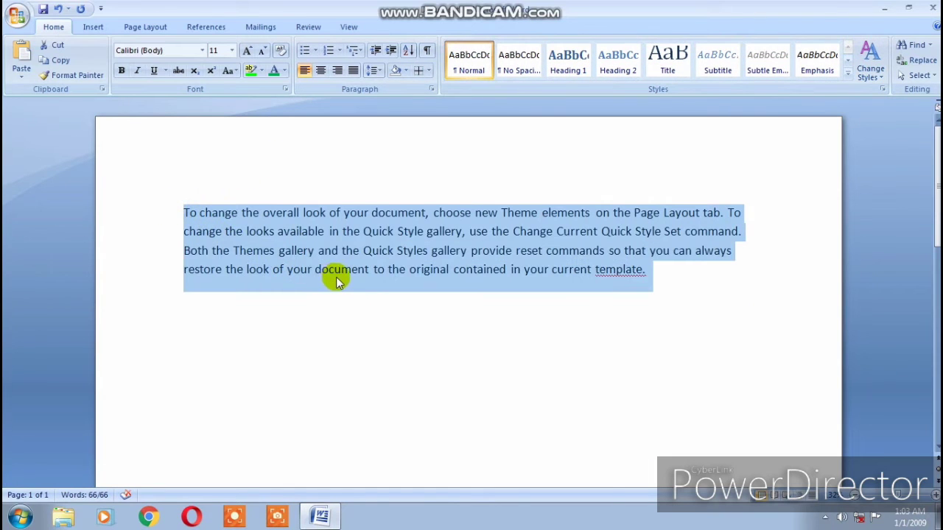
pyautogui.click(232, 51)
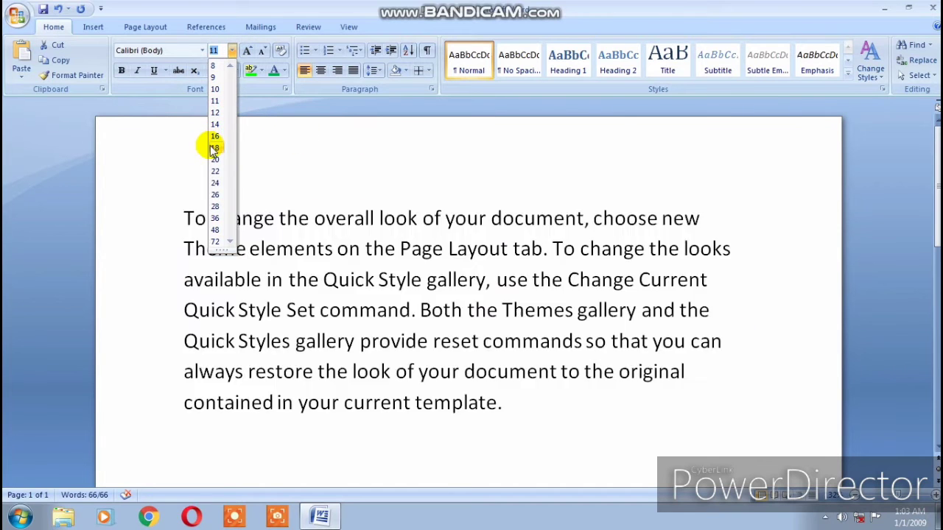
pyautogui.click(214, 146)
# Step: Apply the Equity theme colors to the document and replace them with the Verve theme colors
pyautogui.click(871, 73)
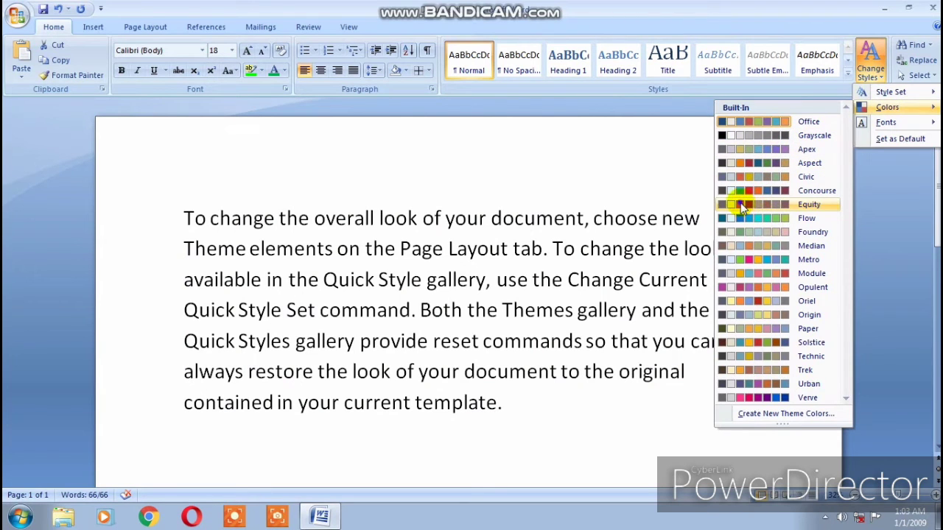
pyautogui.click(745, 206)
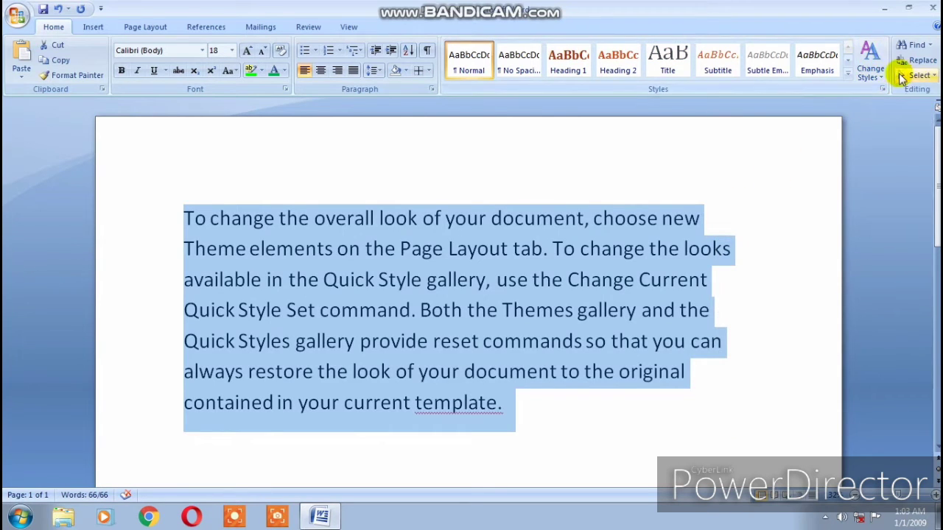
pyautogui.click(871, 74)
pyautogui.moveTo(880, 109)
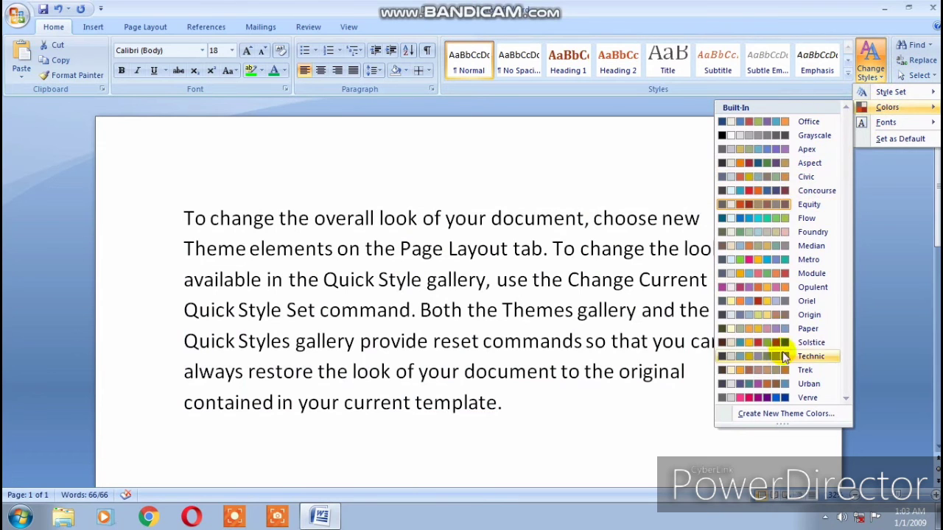
pyautogui.click(741, 398)
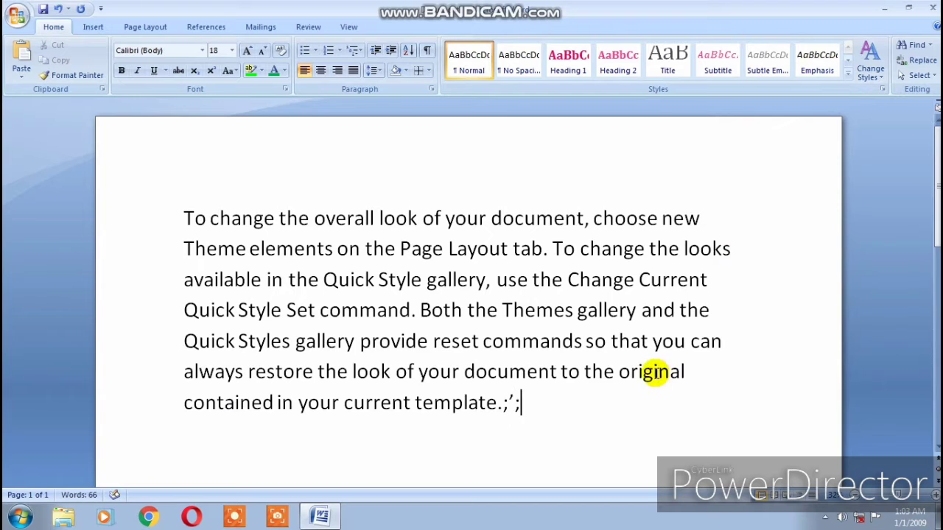
# Step: Preview quick styles such as Heading 2 on the words "your document, choose new" without applying one
pyautogui.moveTo(730, 215); pyautogui.dragTo(445, 213)
pyautogui.click(848, 74)
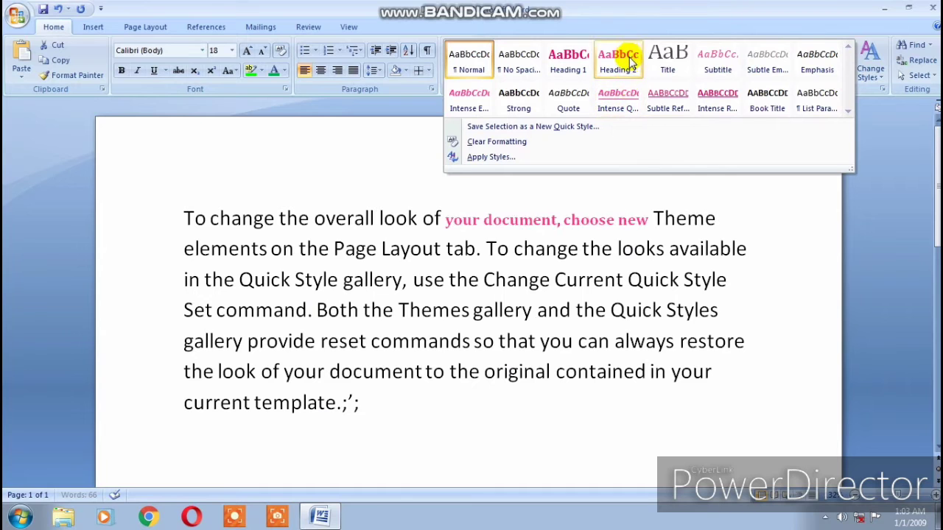
pyautogui.click(753, 231)
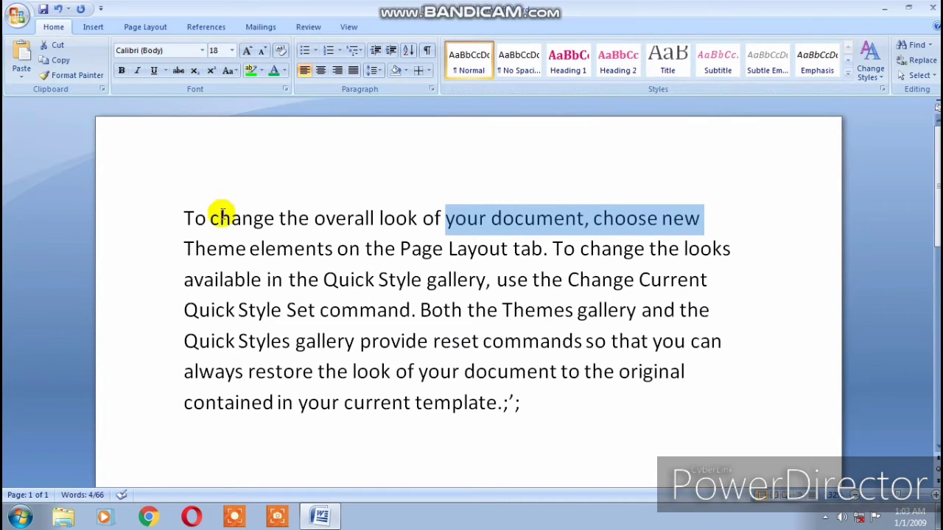
# Step: Apply the Strong quick style to the entire paragraph
pyautogui.moveTo(163, 217); pyautogui.dragTo(377, 424)
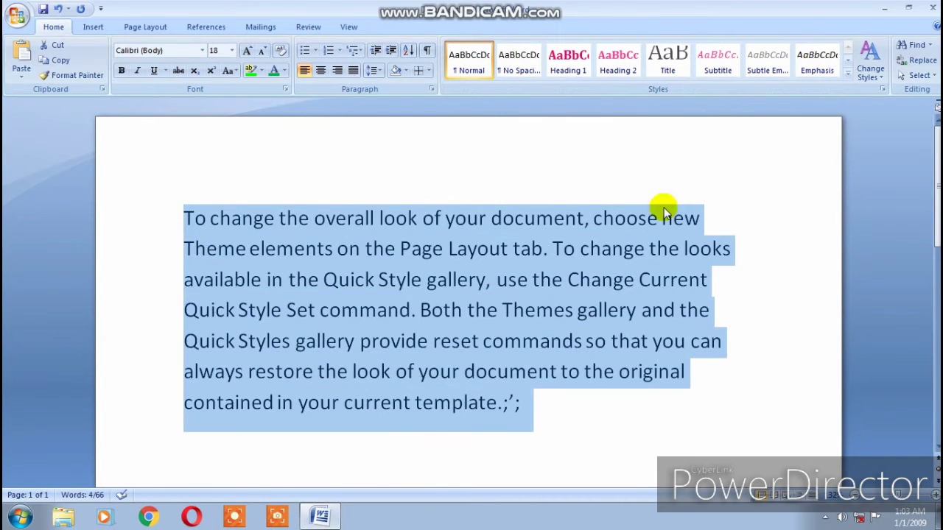
pyautogui.click(846, 75)
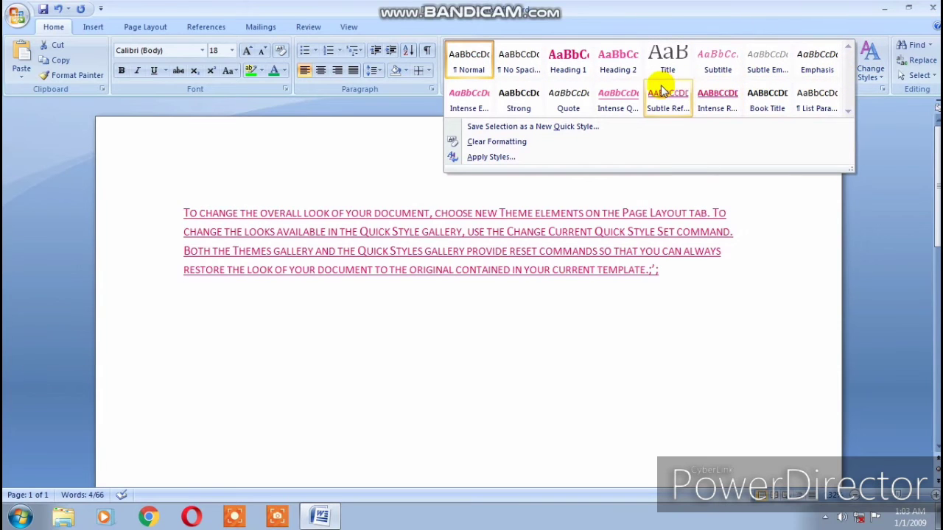
pyautogui.click(526, 96)
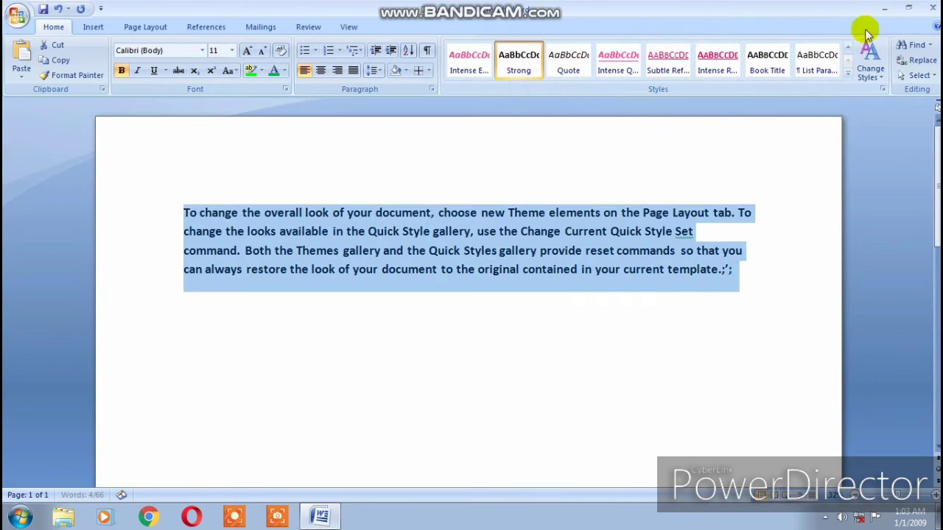
# Step: Change the document's theme colors to Module
pyautogui.click(870, 80)
pyautogui.moveTo(880, 107)
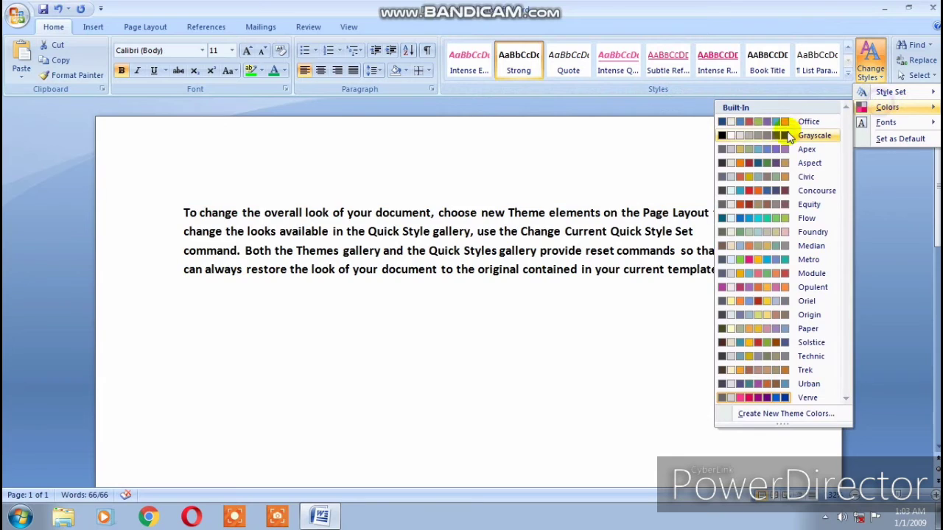
pyautogui.click(745, 273)
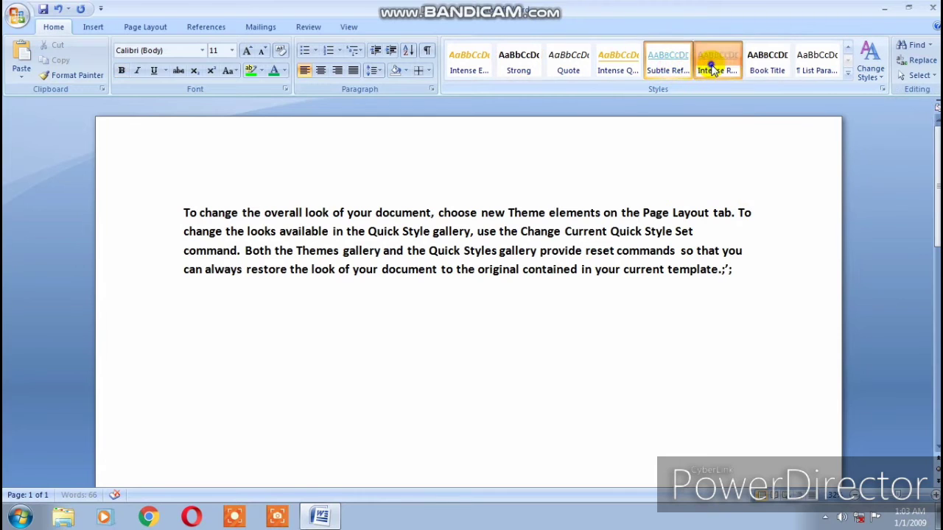
# Step: Try the Subtle Reference quick style at the end of the paragraph and choose the Module theme colors again
pyautogui.click(846, 73)
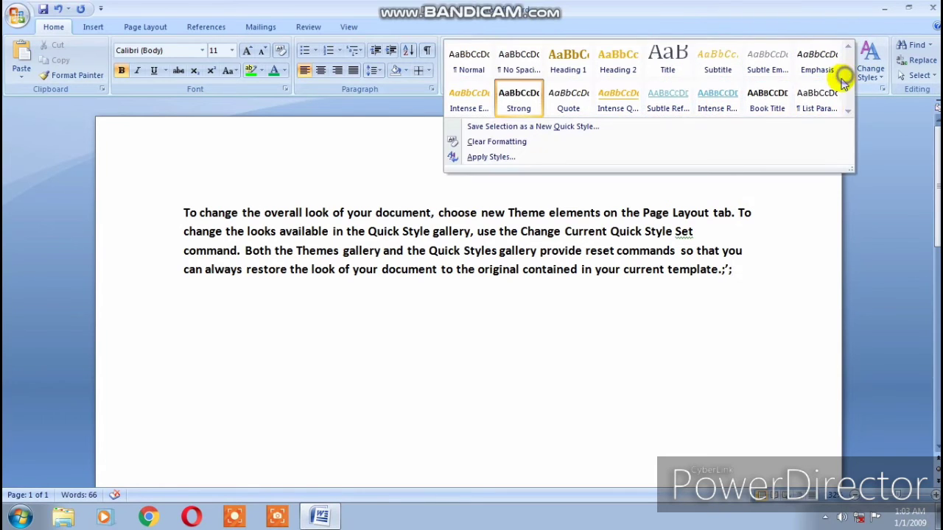
pyautogui.click(674, 103)
pyautogui.click(874, 72)
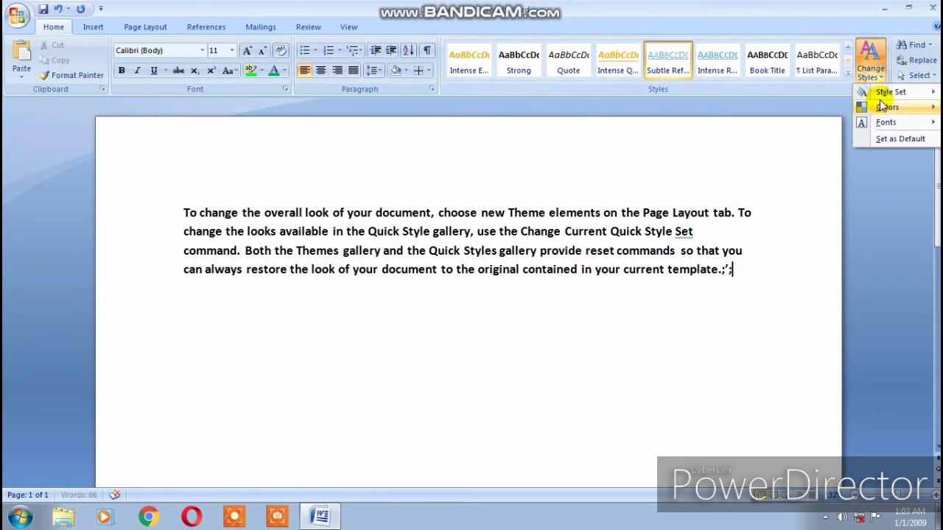
pyautogui.moveTo(884, 106)
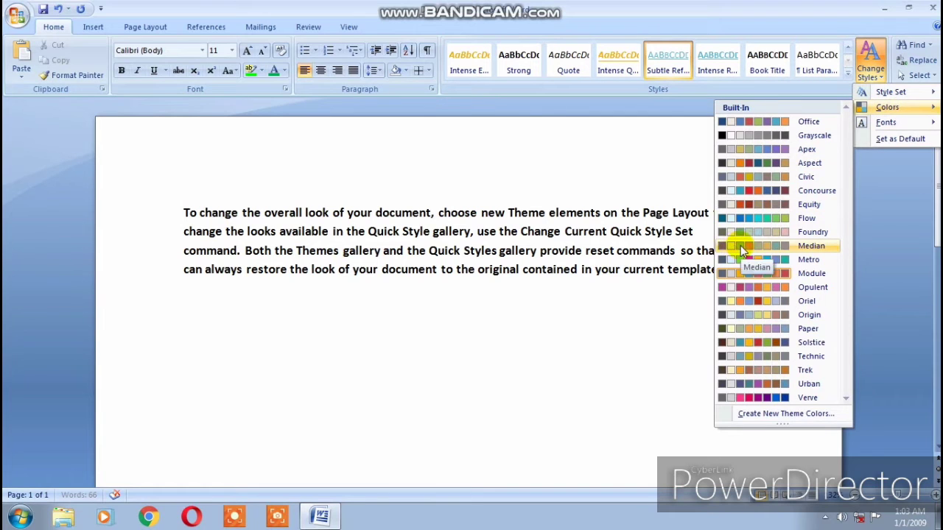
pyautogui.click(750, 274)
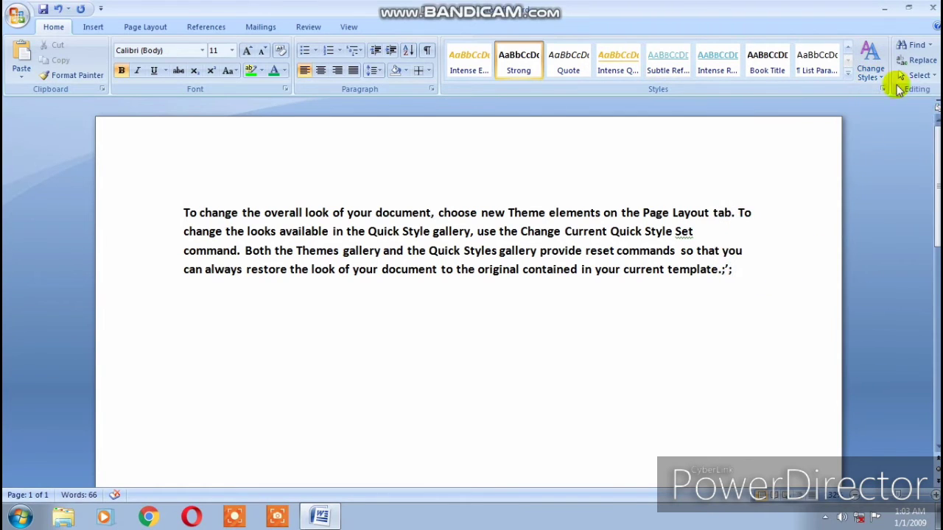
# Step: Preview built-in theme fonts such as Civic on the paragraph without applying one
pyautogui.click(870, 70)
pyautogui.moveTo(887, 122)
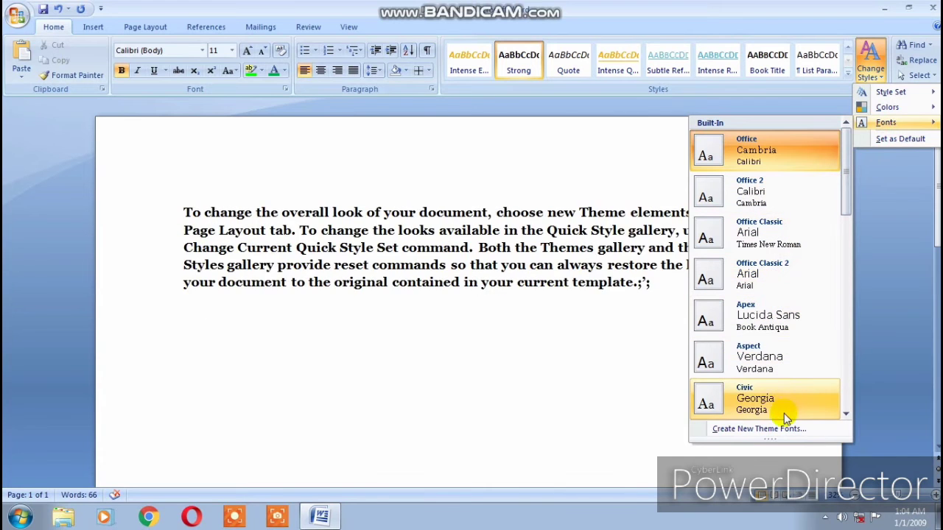
pyautogui.click(622, 397)
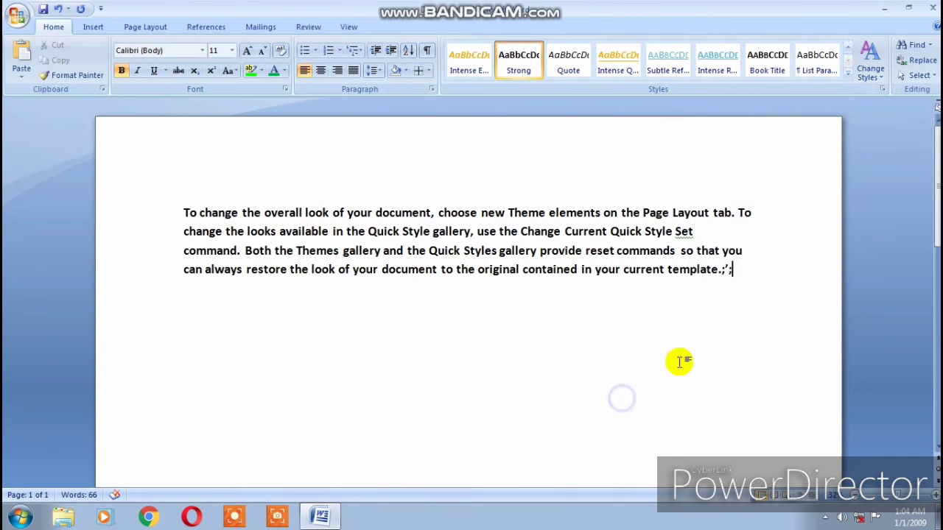
# Step: Open the Find dialog and move it below the paragraph so the text stays readable
pyautogui.click(931, 45)
pyautogui.click(916, 69)
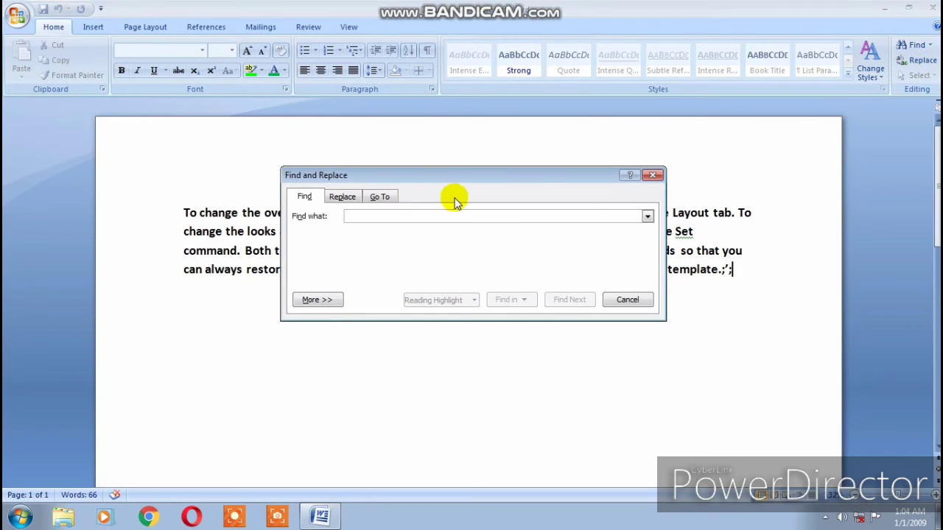
pyautogui.moveTo(429, 177); pyautogui.dragTo(331, 331)
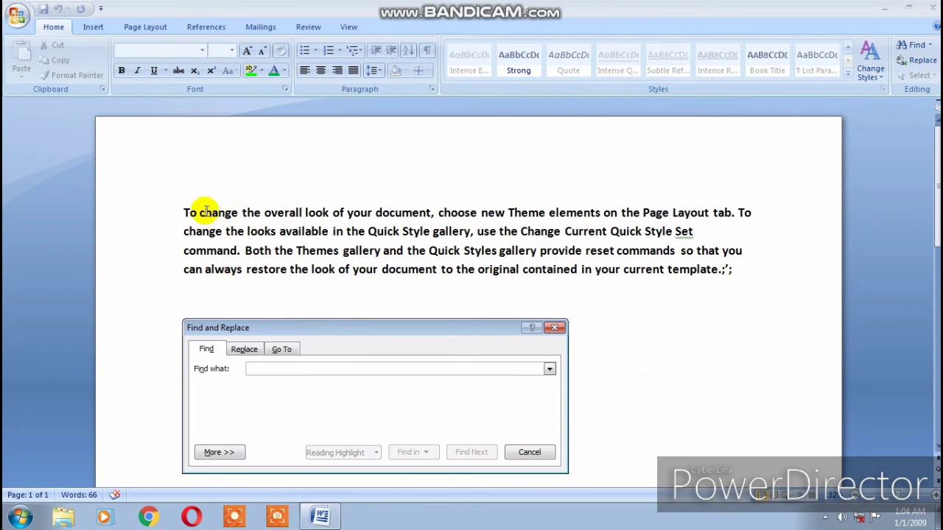
pyautogui.click(184, 213)
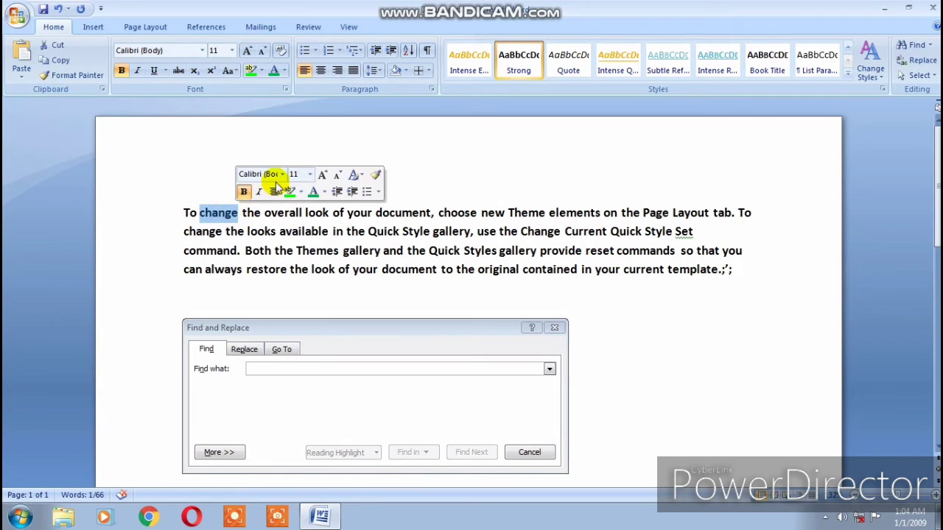
pyautogui.click(430, 136)
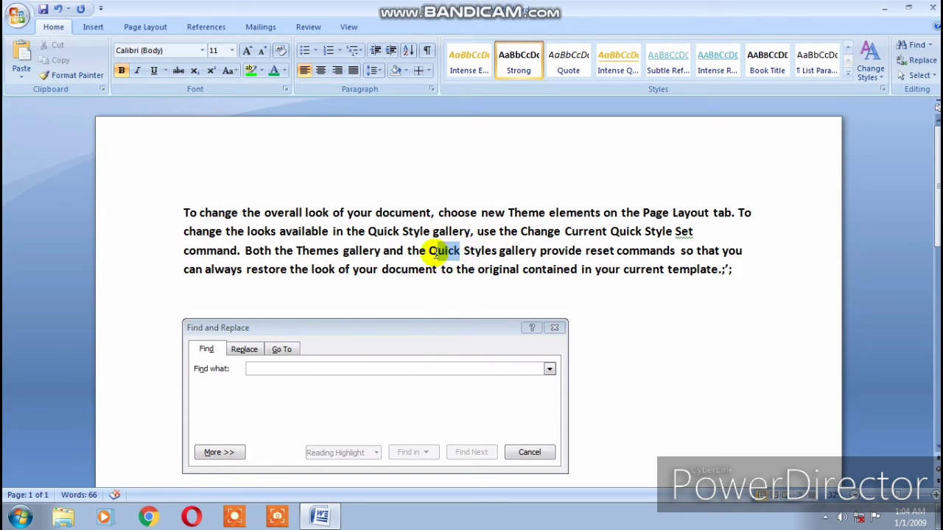
# Step: Search the document for the word "quick" and clear the search term
pyautogui.click(322, 372)
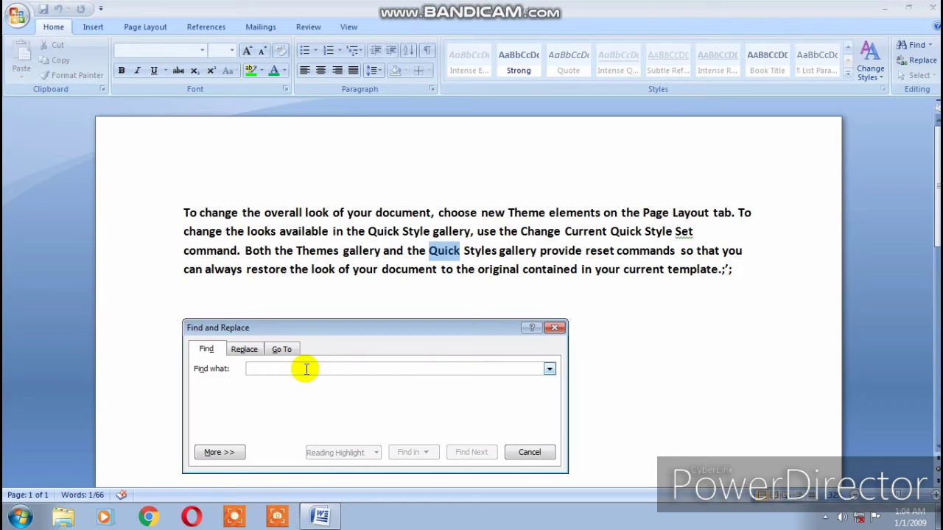
pyautogui.write('quick')
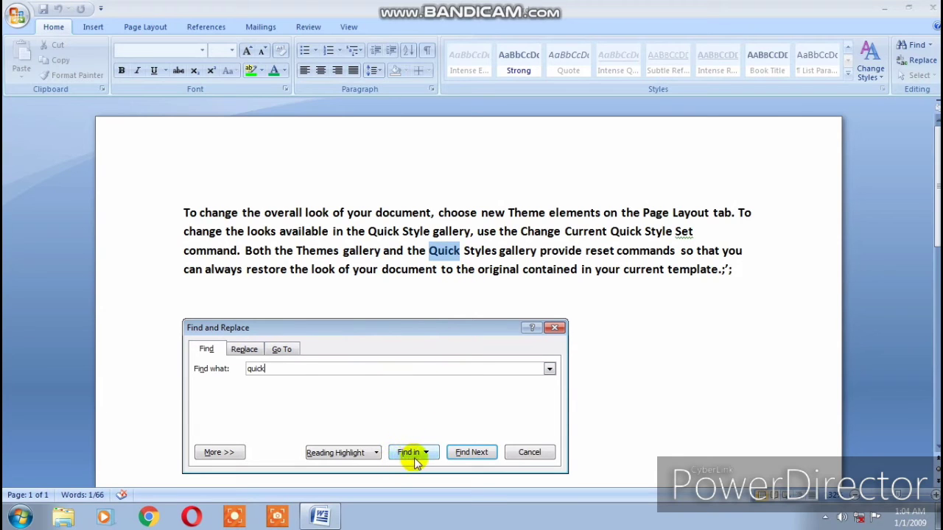
pyautogui.click(457, 454)
pyautogui.click(518, 291)
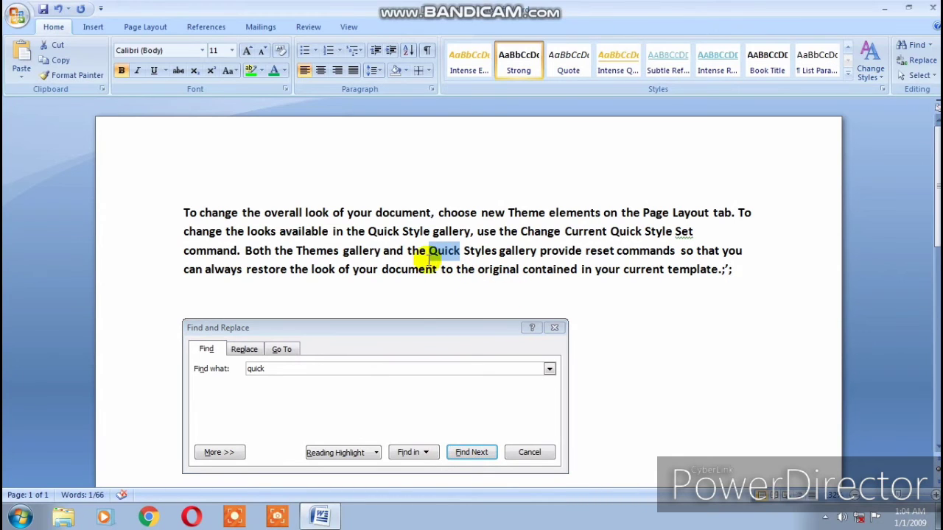
pyautogui.click(279, 368)
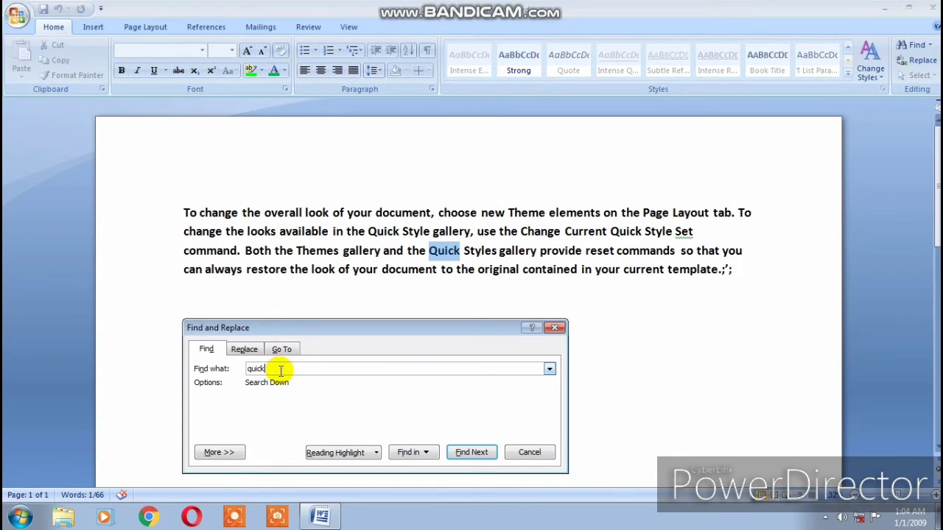
pyautogui.press('BackSpace')
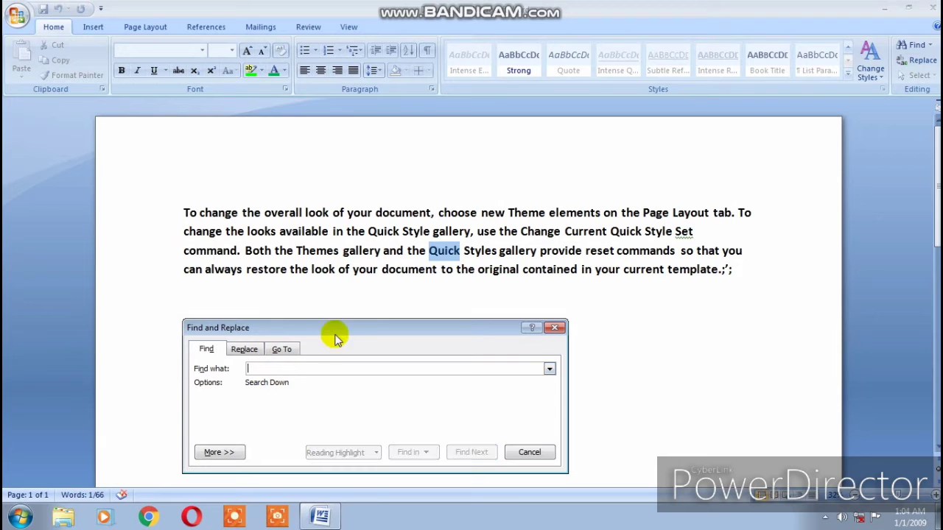
pyautogui.click(399, 253)
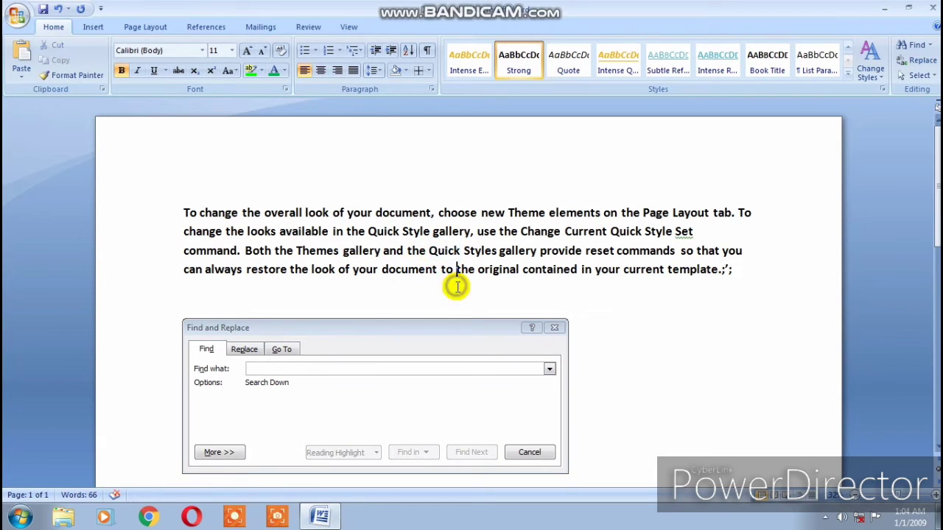
# Step: Shrink the word "overall" in the paragraph's first line to font size 10
pyautogui.doubleClick(300, 213)
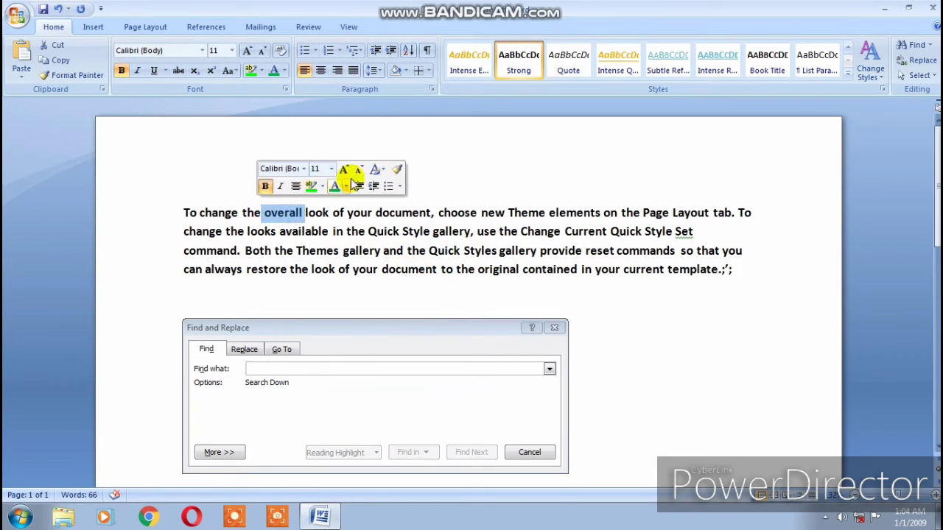
pyautogui.click(359, 168)
pyautogui.click(425, 174)
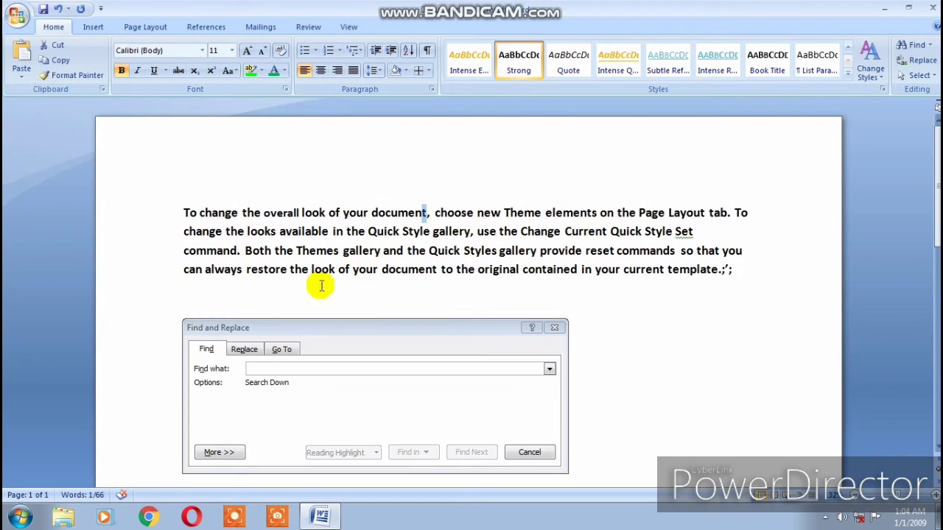
# Step: Search the document for the word "overall" and close the Find and Replace dialog
pyautogui.click(284, 369)
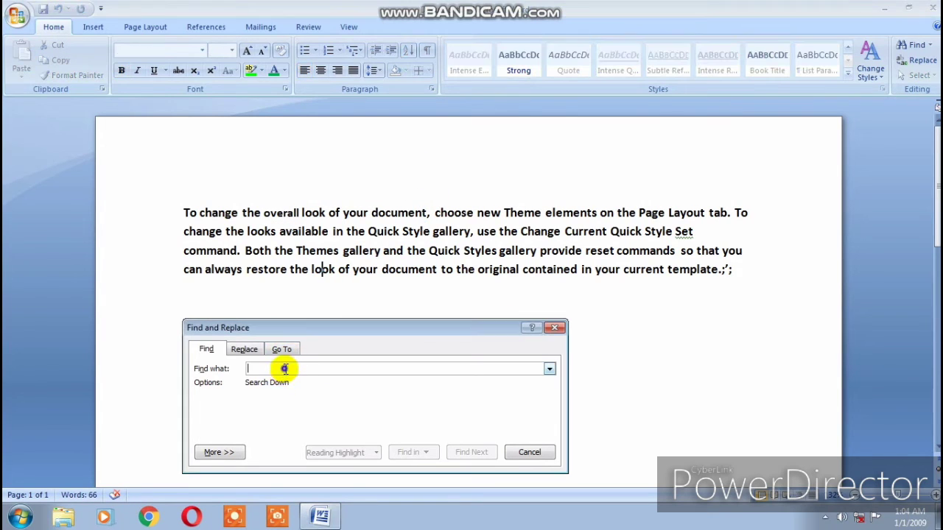
pyautogui.write('overall')
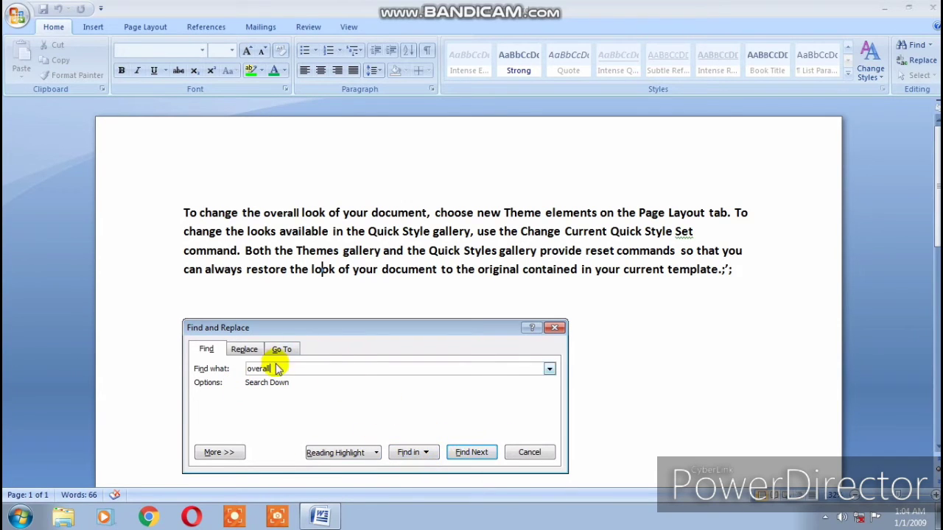
pyautogui.click(245, 349)
pyautogui.click(277, 351)
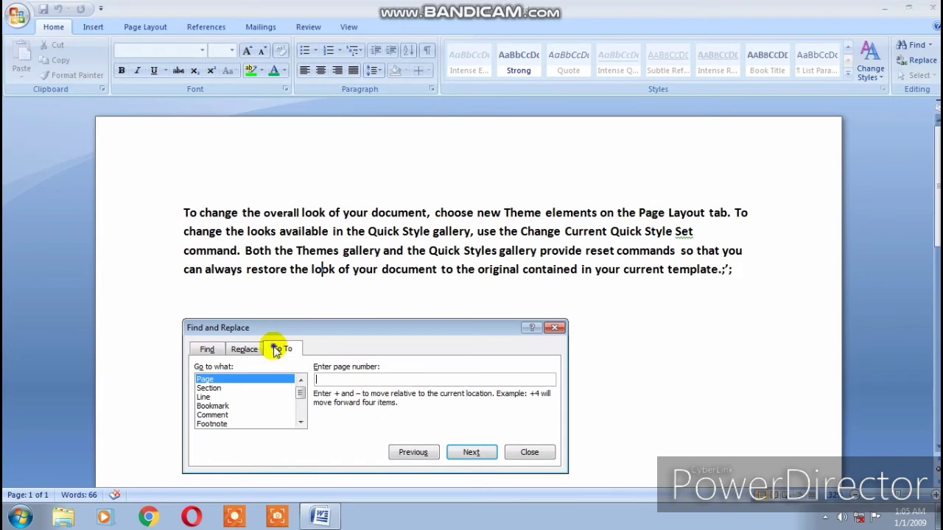
pyautogui.click(250, 351)
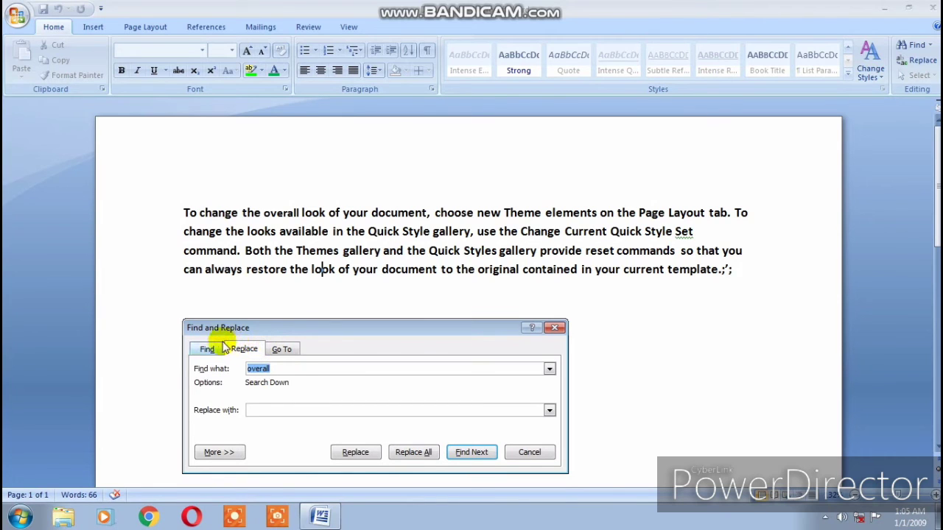
pyautogui.click(218, 350)
pyautogui.click(466, 450)
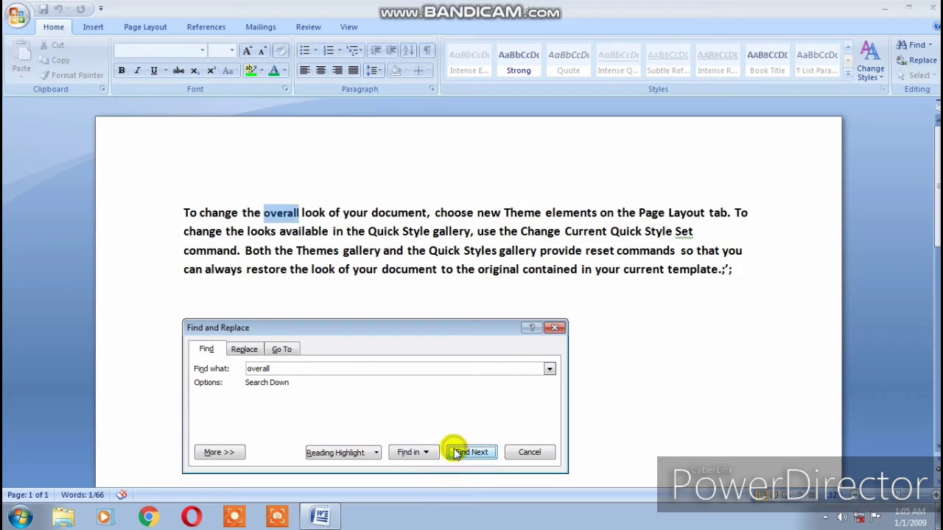
pyautogui.click(555, 330)
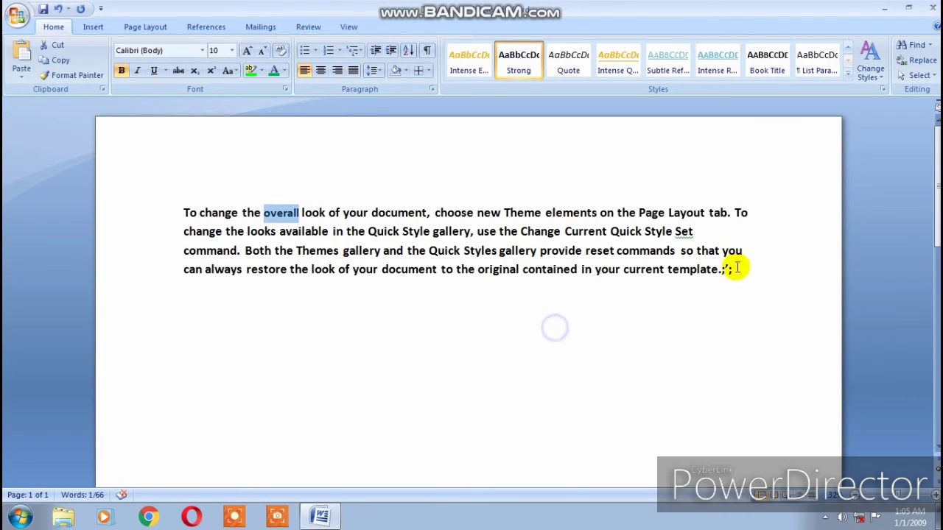
# Step: Replace the word "overall" in the first line with "themes" using Find and Replace, and close the dialog
pyautogui.click(920, 61)
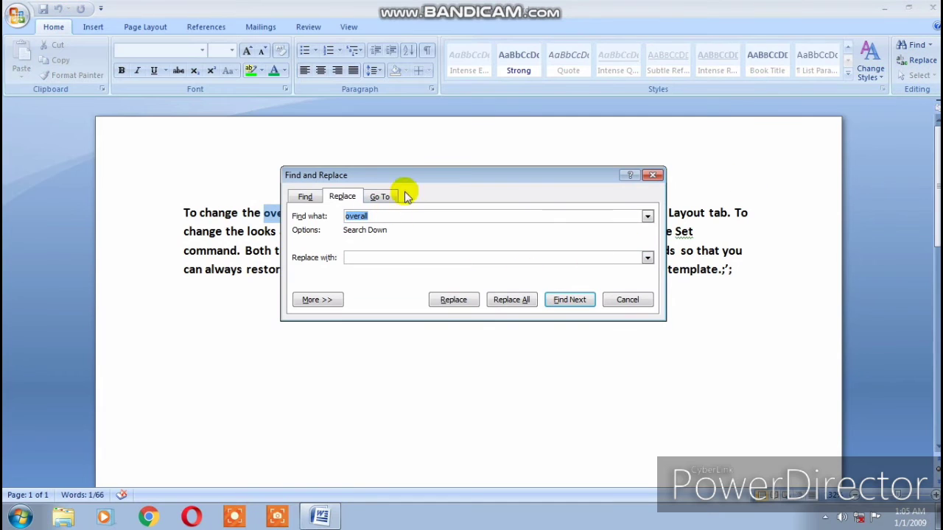
pyautogui.moveTo(426, 175); pyautogui.dragTo(433, 203)
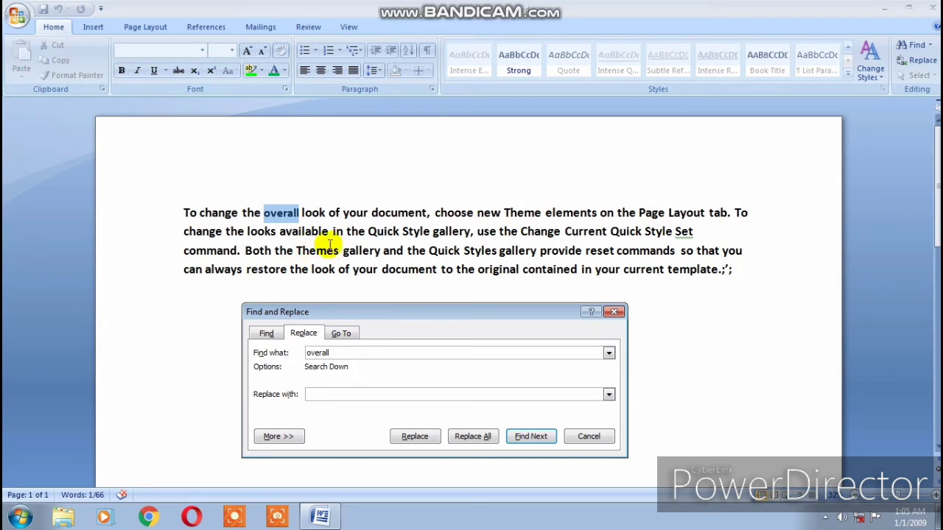
pyautogui.click(305, 250)
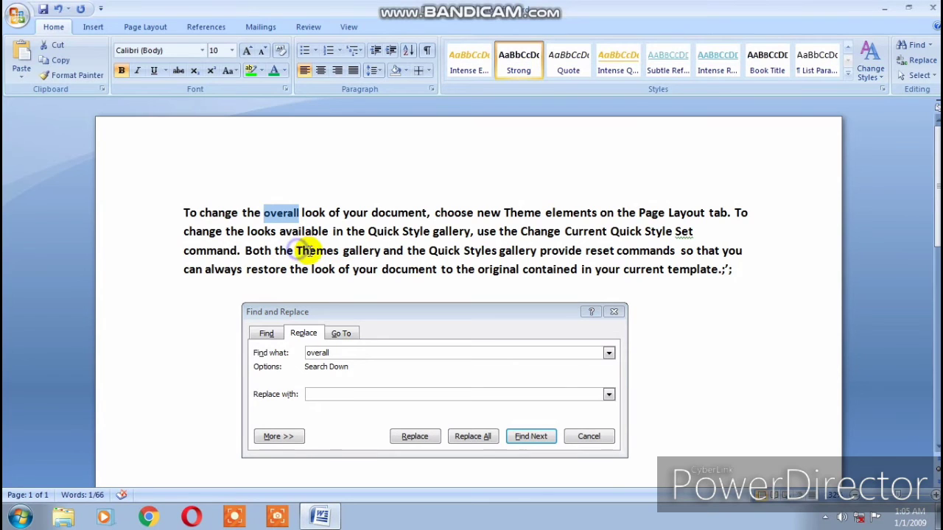
pyautogui.click(337, 390)
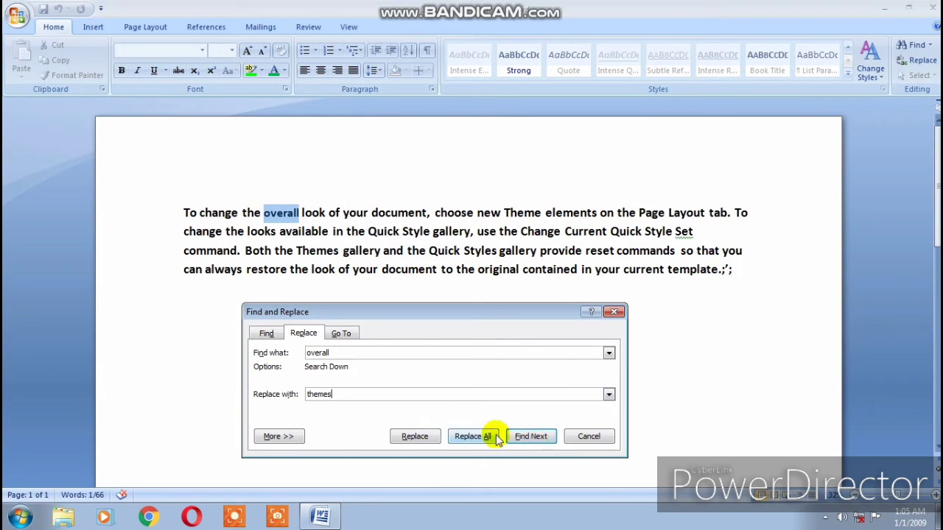
pyautogui.click(411, 437)
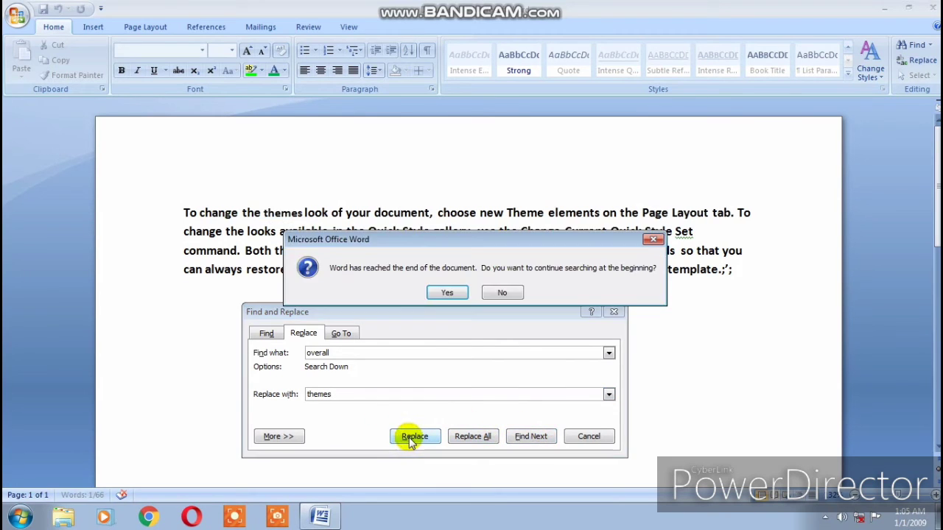
pyautogui.click(434, 292)
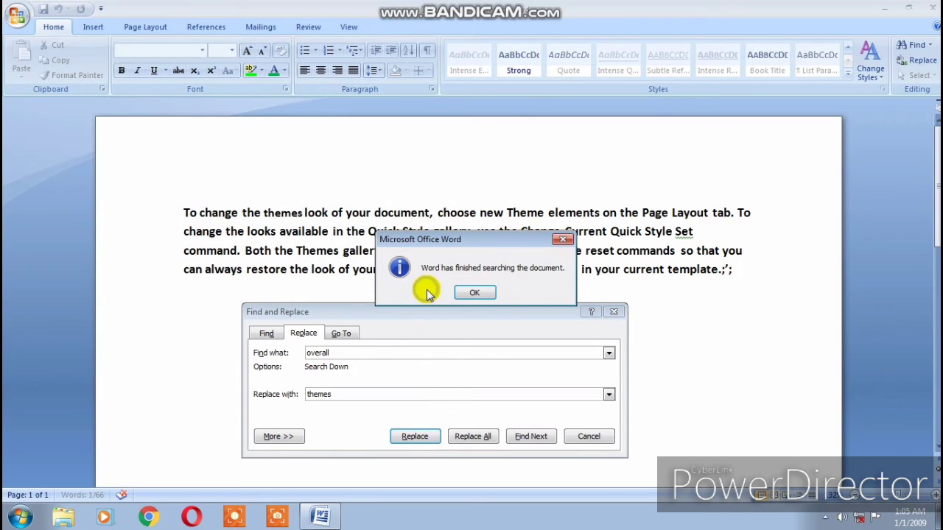
pyautogui.click(471, 292)
pyautogui.click(613, 312)
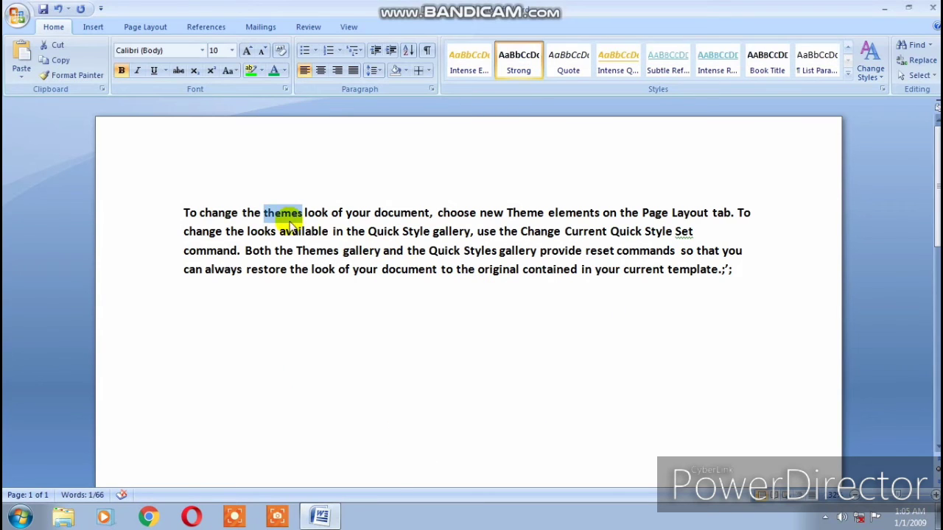
pyautogui.click(342, 184)
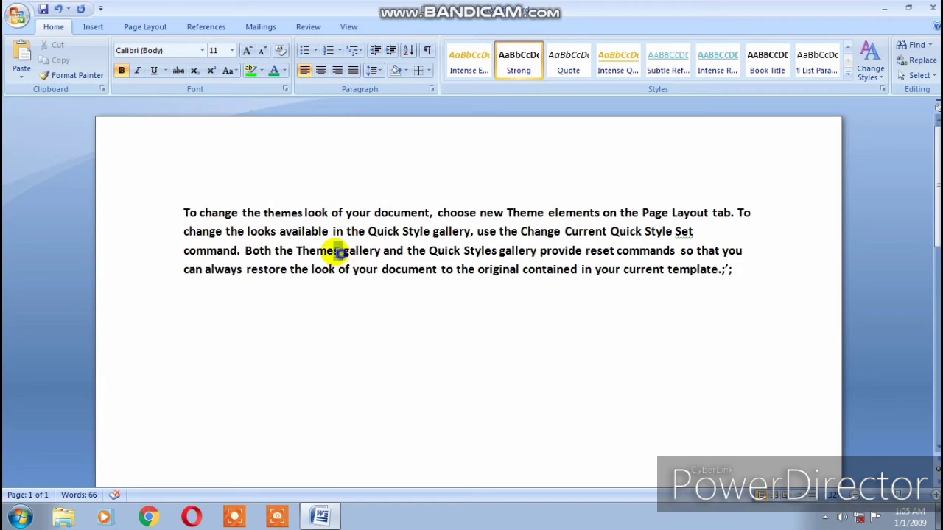
pyautogui.doubleClick(305, 250)
pyautogui.click(327, 191)
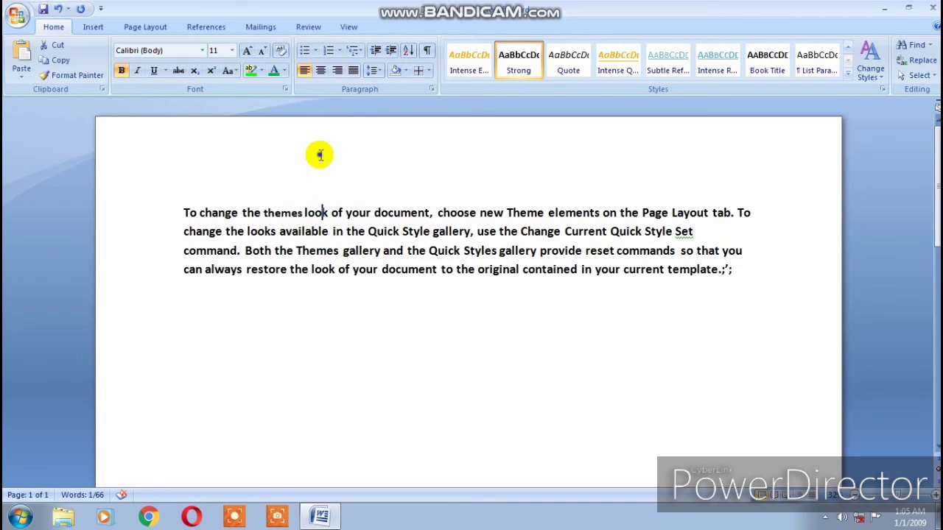
pyautogui.doubleClick(283, 213)
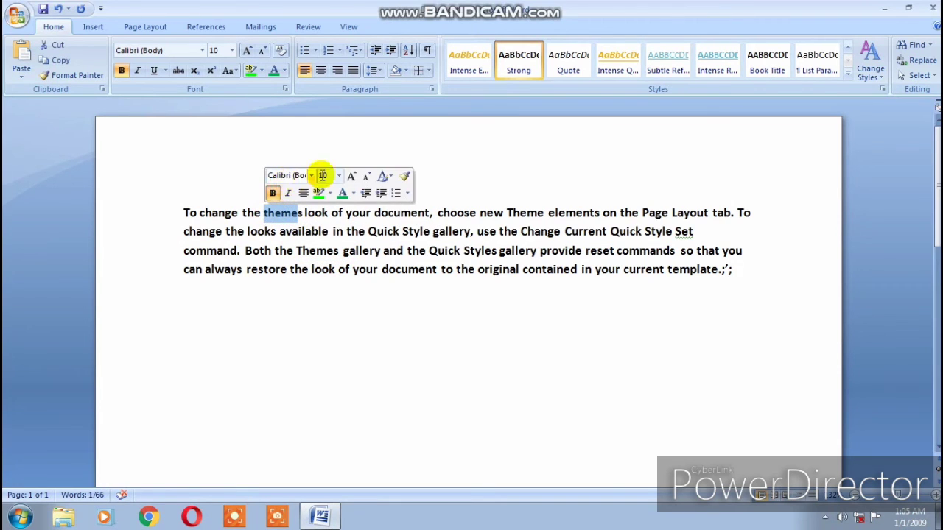
# Step: Select all the text in the document with Select All
pyautogui.click(461, 176)
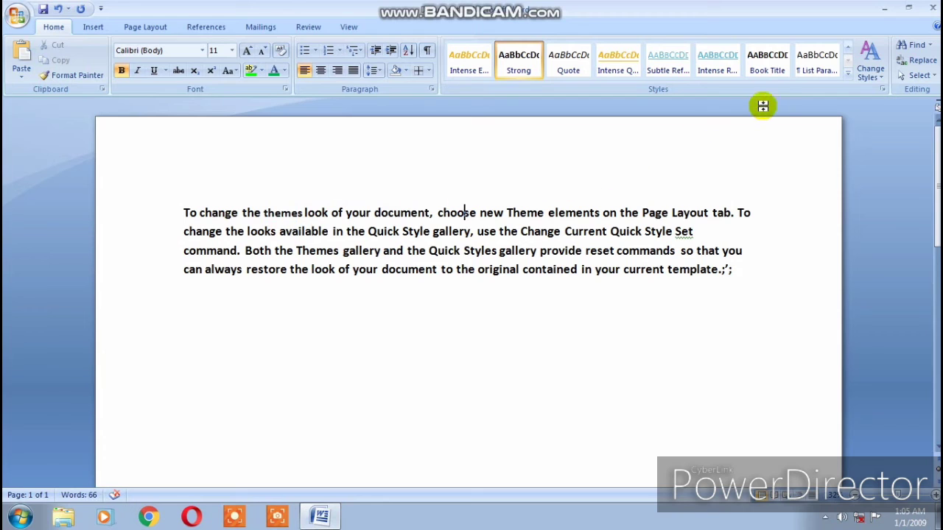
pyautogui.click(917, 75)
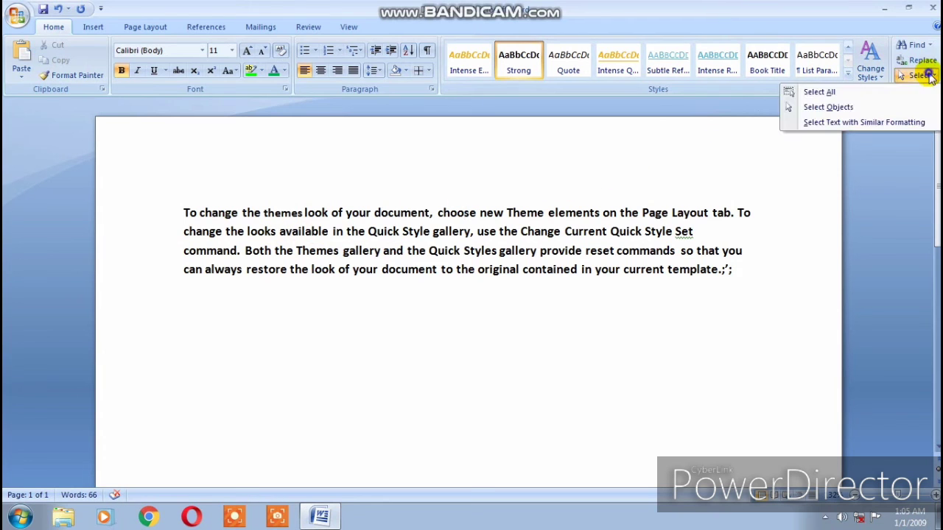
pyautogui.click(889, 92)
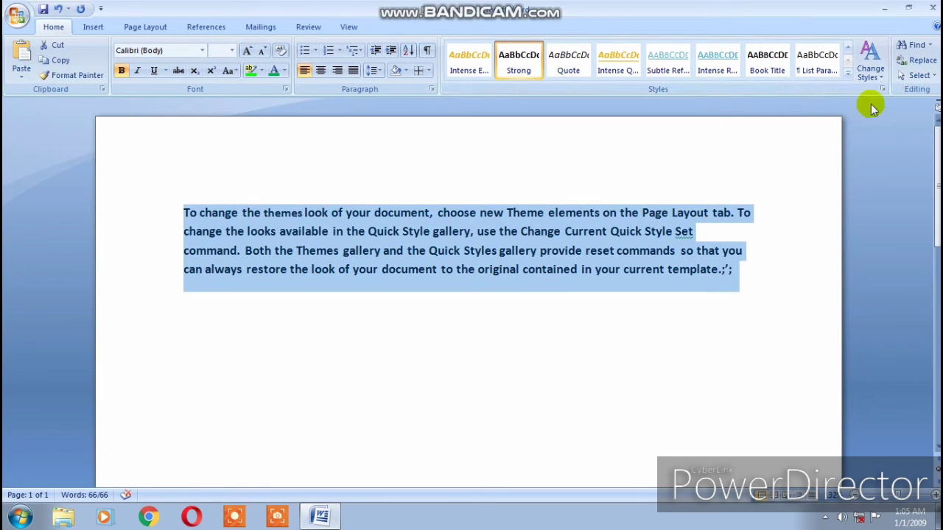
# Step: Try Select Objects by drawing selection rectangles over the paragraph, and delete all the selected text
pyautogui.click(917, 75)
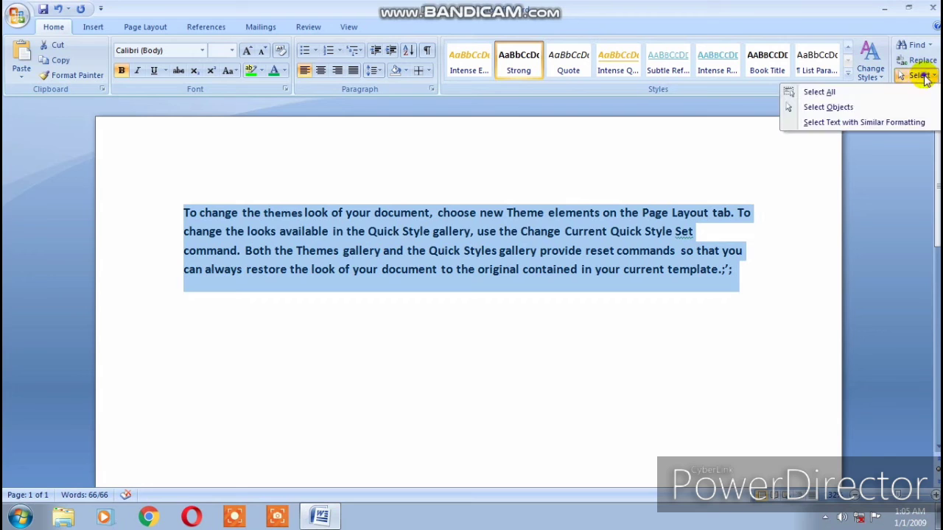
pyautogui.click(874, 106)
pyautogui.moveTo(770, 195); pyautogui.dragTo(615, 232)
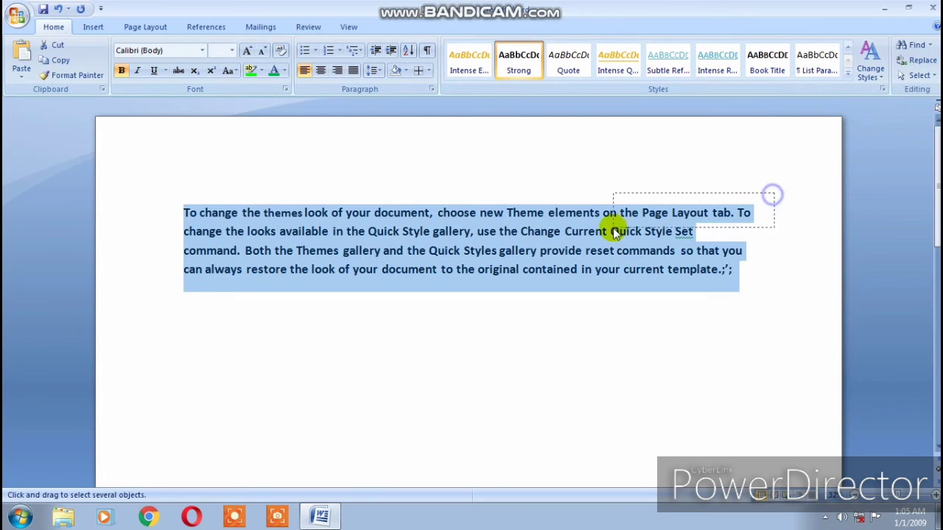
pyautogui.moveTo(677, 147); pyautogui.dragTo(265, 351)
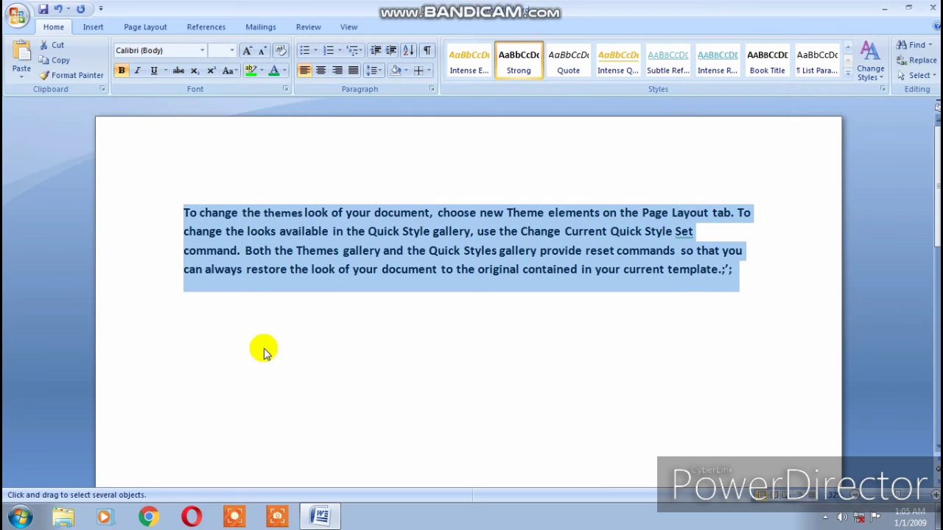
pyautogui.press('Delete')
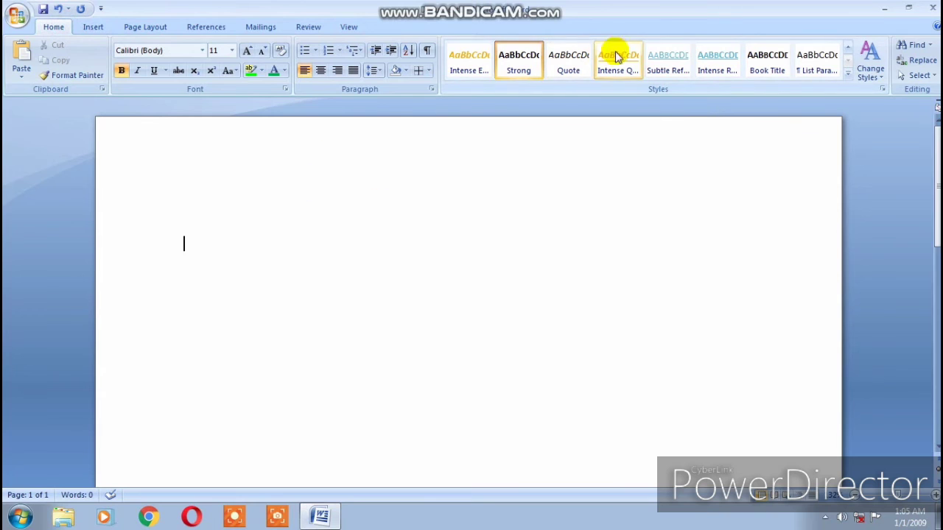
# Step: Format the empty line with font size 24 and the Heading 1 style, choosing yellow as the text highlight color
pyautogui.click(232, 50)
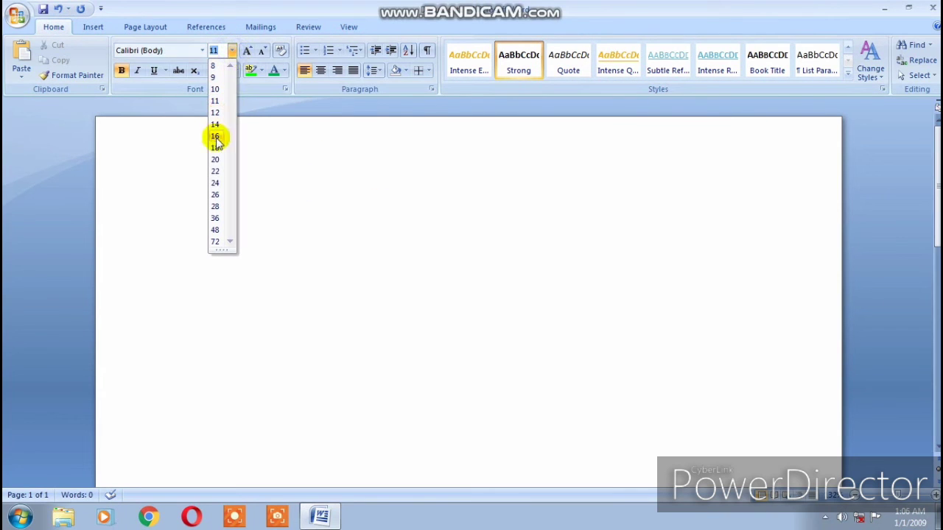
pyautogui.click(215, 183)
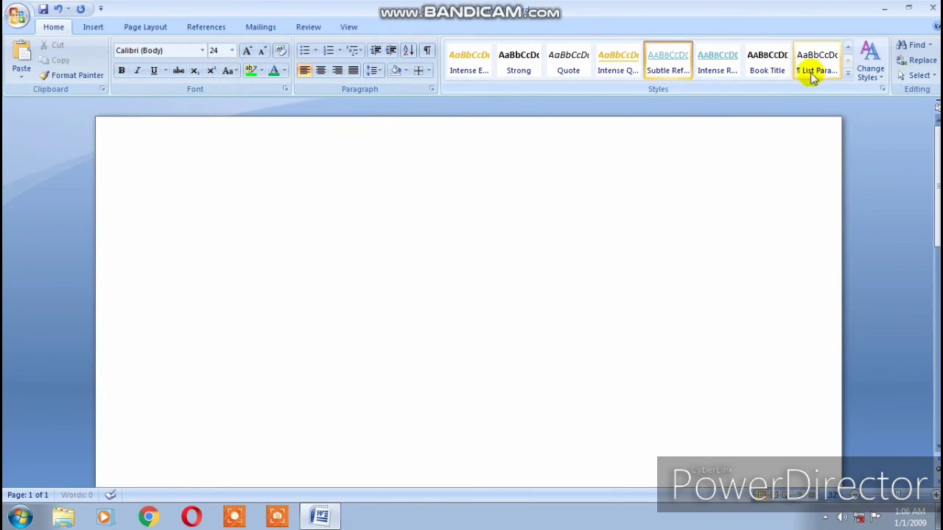
pyautogui.click(847, 73)
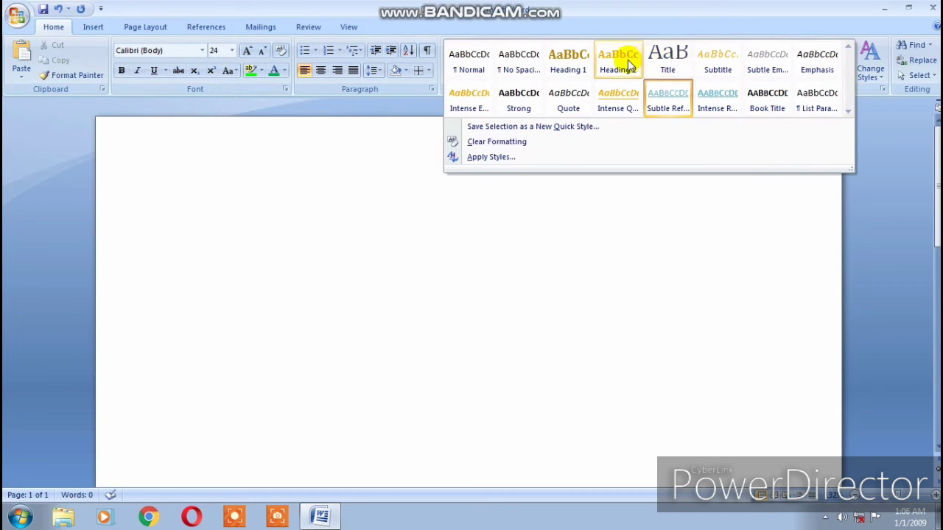
pyautogui.click(566, 62)
pyautogui.click(262, 70)
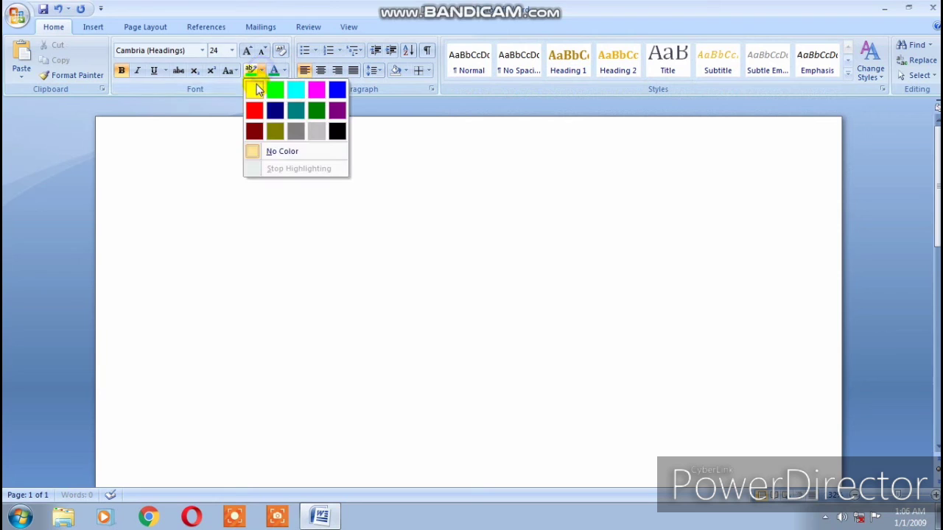
pyautogui.click(255, 89)
# Step: Enter "H" on the first line and set the font size of the new line below it to 20
pyautogui.write('H')
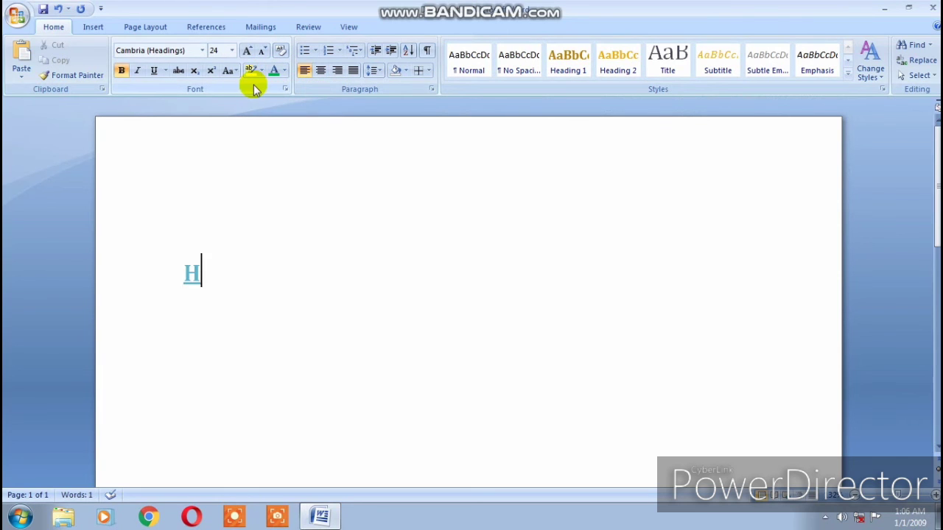
pyautogui.press('Return')
pyautogui.click(231, 50)
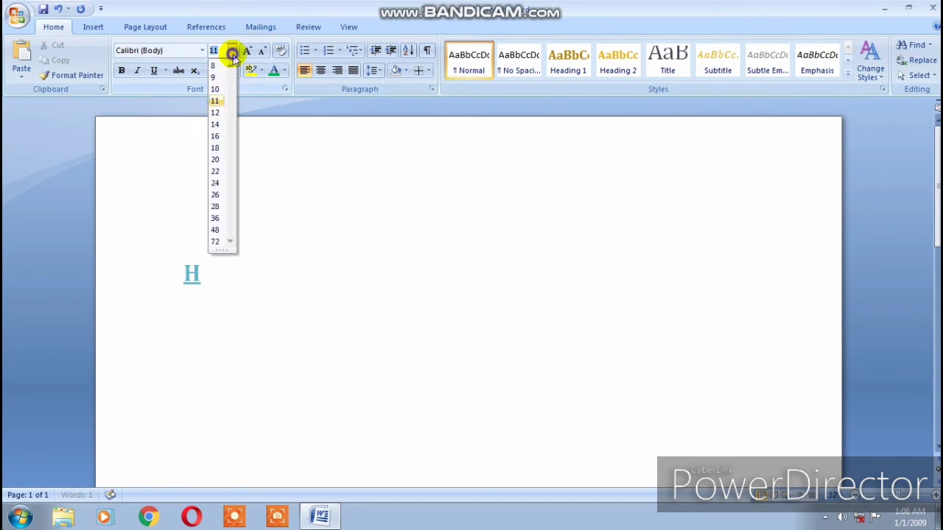
pyautogui.click(215, 160)
pyautogui.click(275, 178)
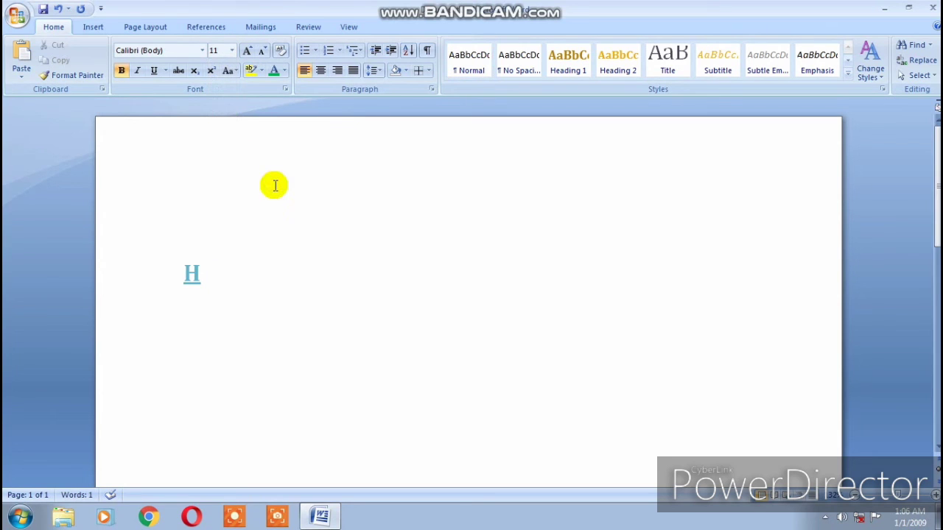
# Step: Delete the letter "H" and the extra line so the document is empty
pyautogui.moveTo(210, 261); pyautogui.dragTo(211, 287)
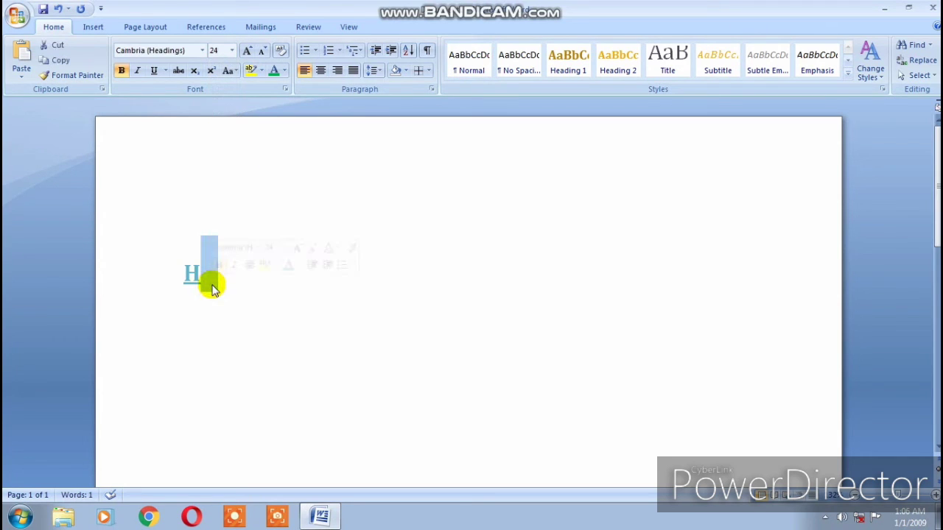
pyautogui.click(213, 286)
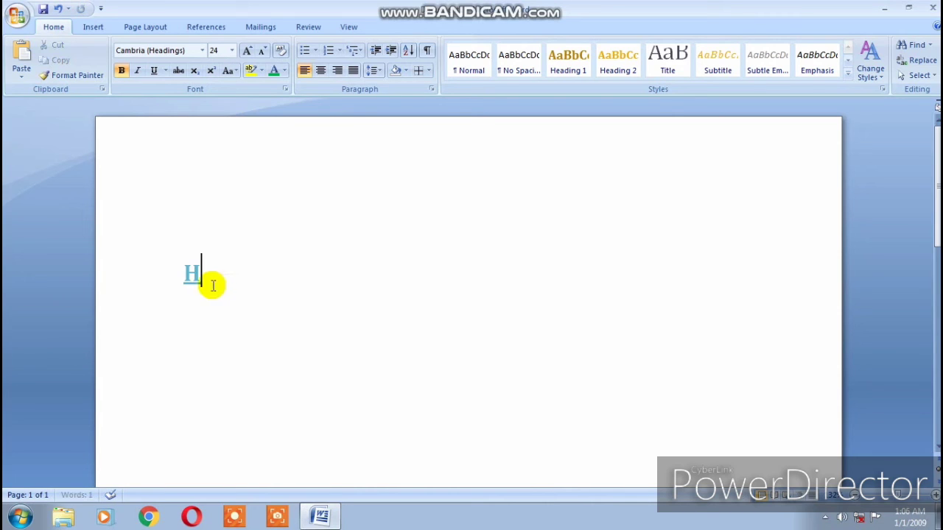
pyautogui.press('BackSpace')
pyautogui.press('BackSpace')
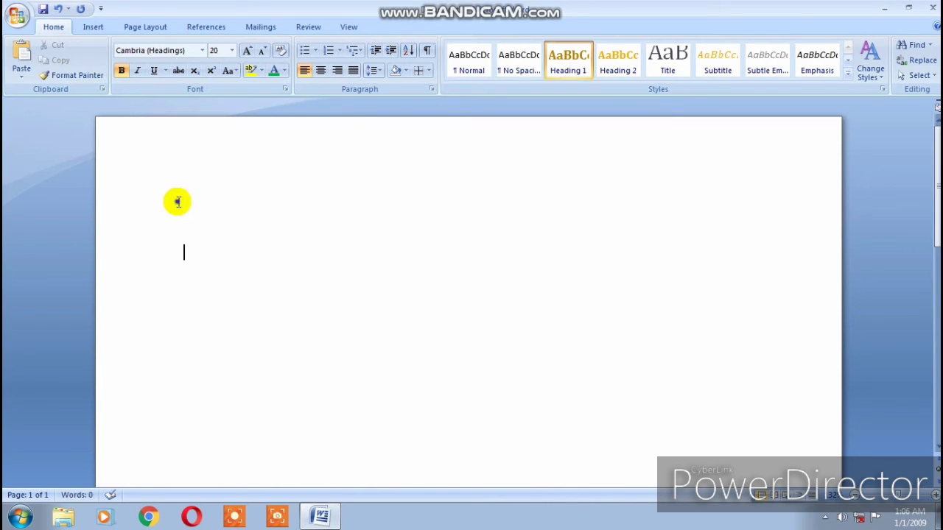
# Step: Set the font color to standard red and write "PlZ SUBSCR" on the first line
pyautogui.click(285, 72)
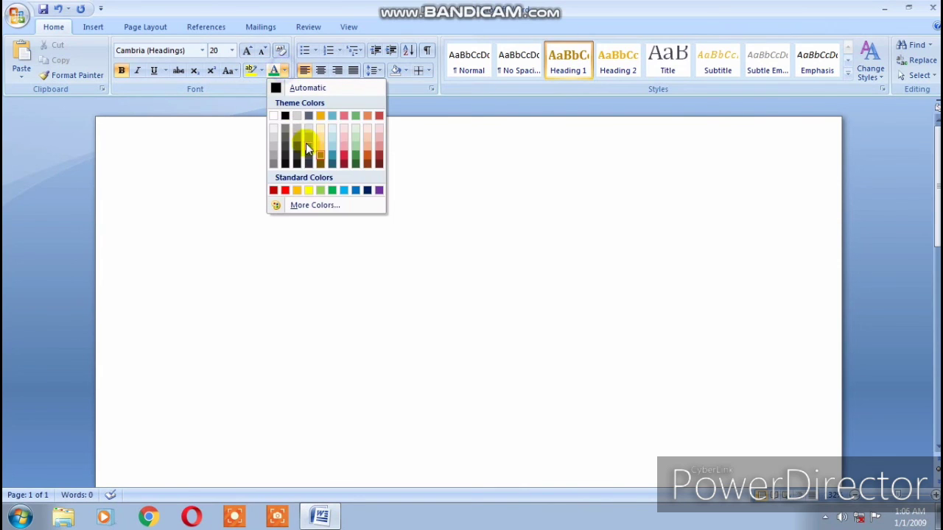
pyautogui.click(286, 190)
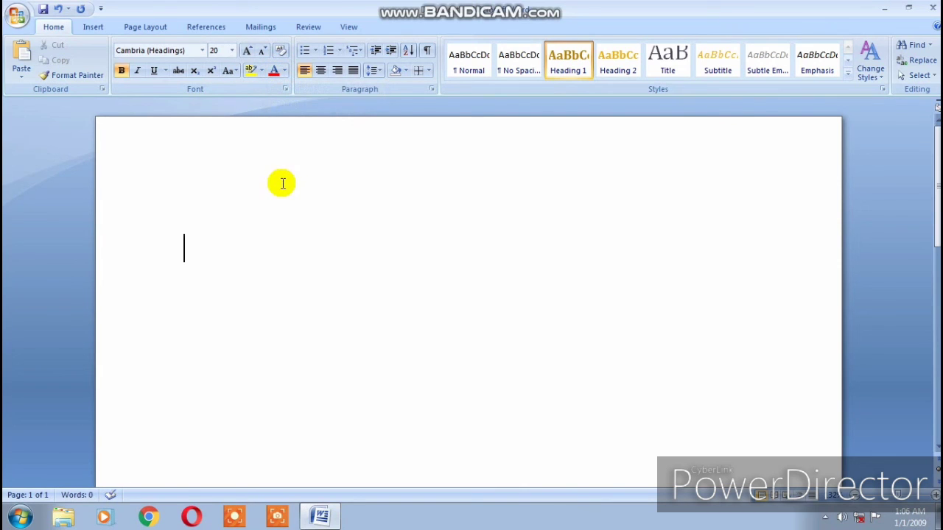
pyautogui.write('p')
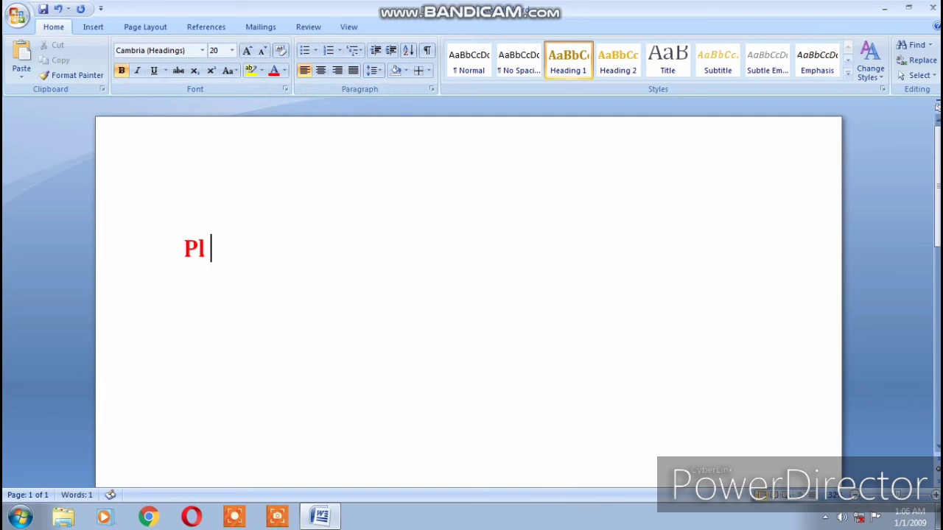
pyautogui.write('l ss')
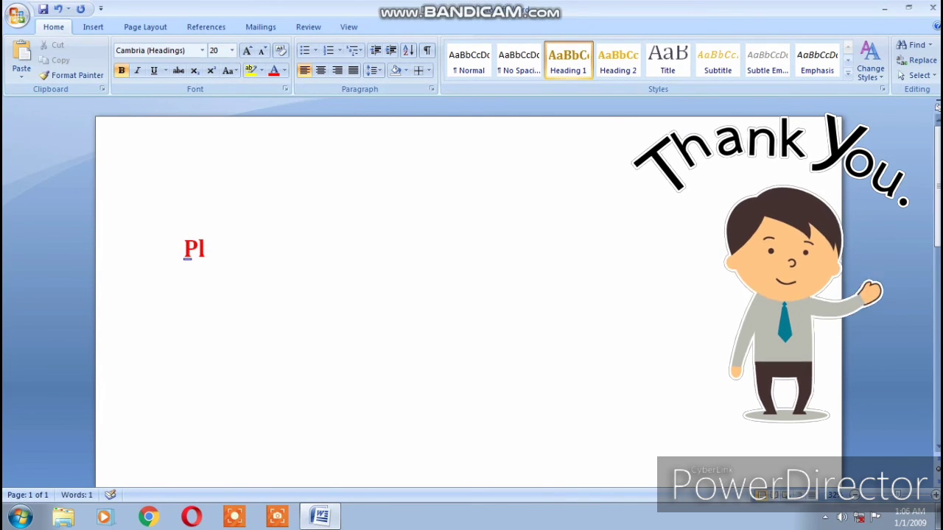
pyautogui.write('Z')
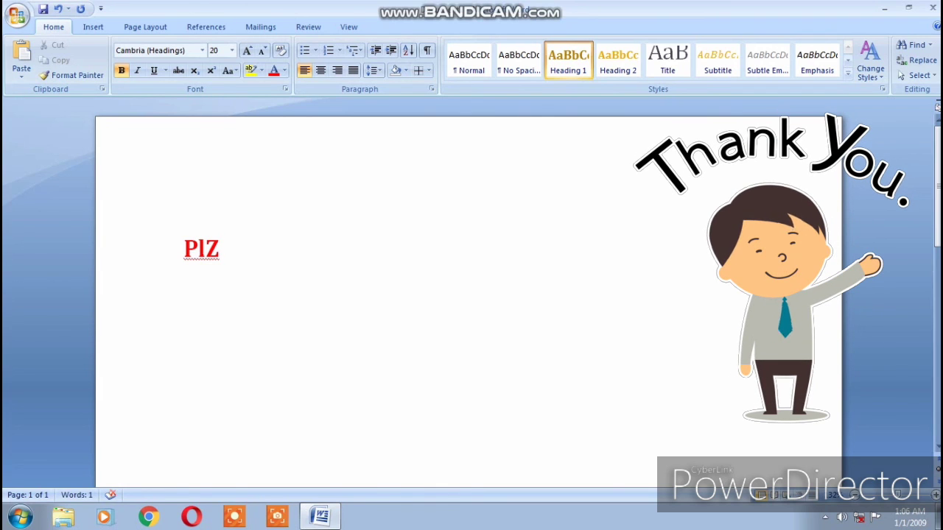
pyautogui.write(' SUB')
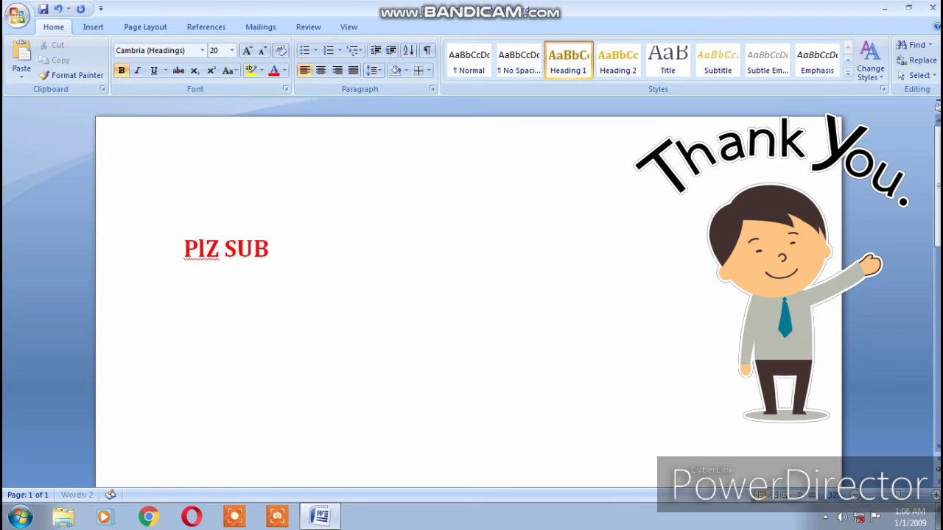
pyautogui.write('SCR')
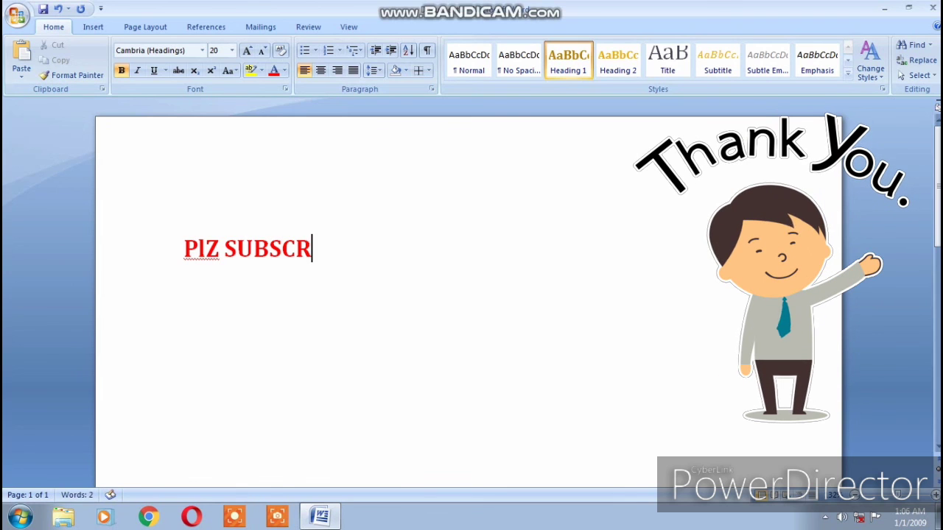